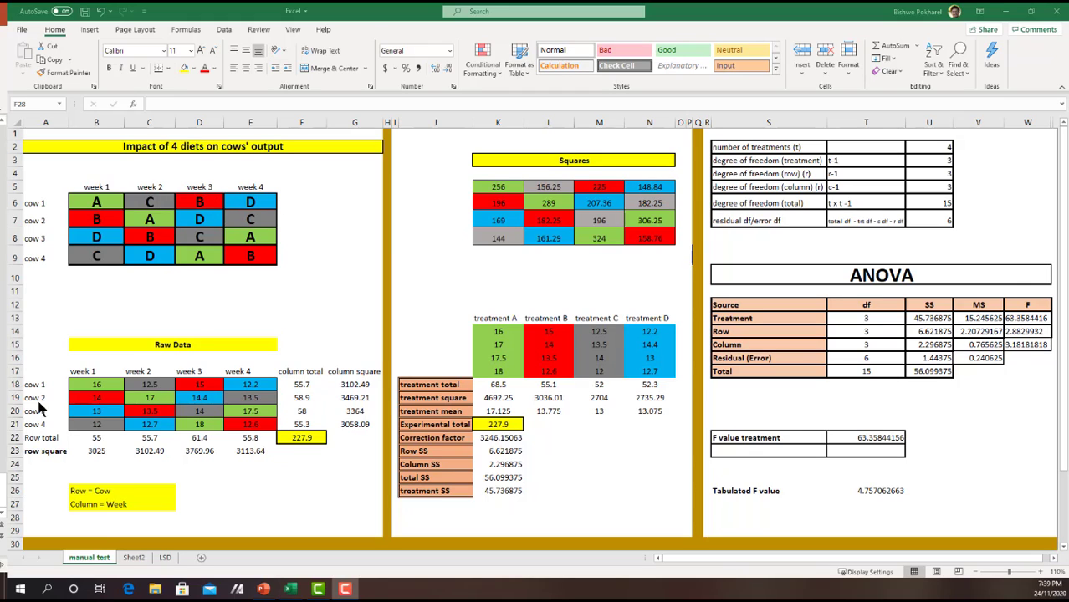
- Compare the raw data in B18:E21 with the diet layout for each cow and week in B6:E9
left_click(85, 385)
left_click_drag(84, 385, 243, 427)
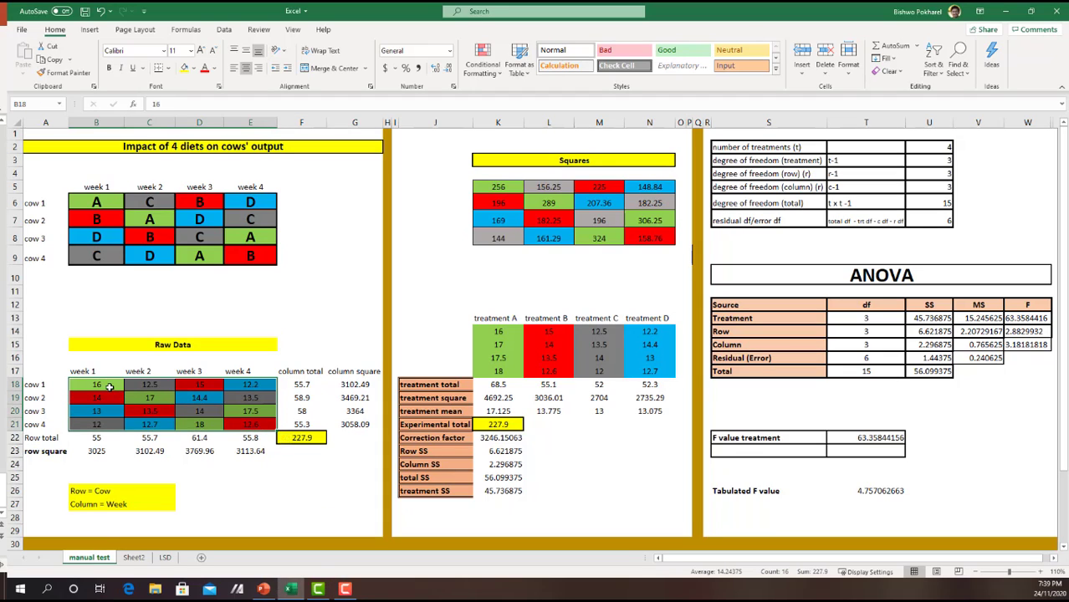
left_click(108, 386)
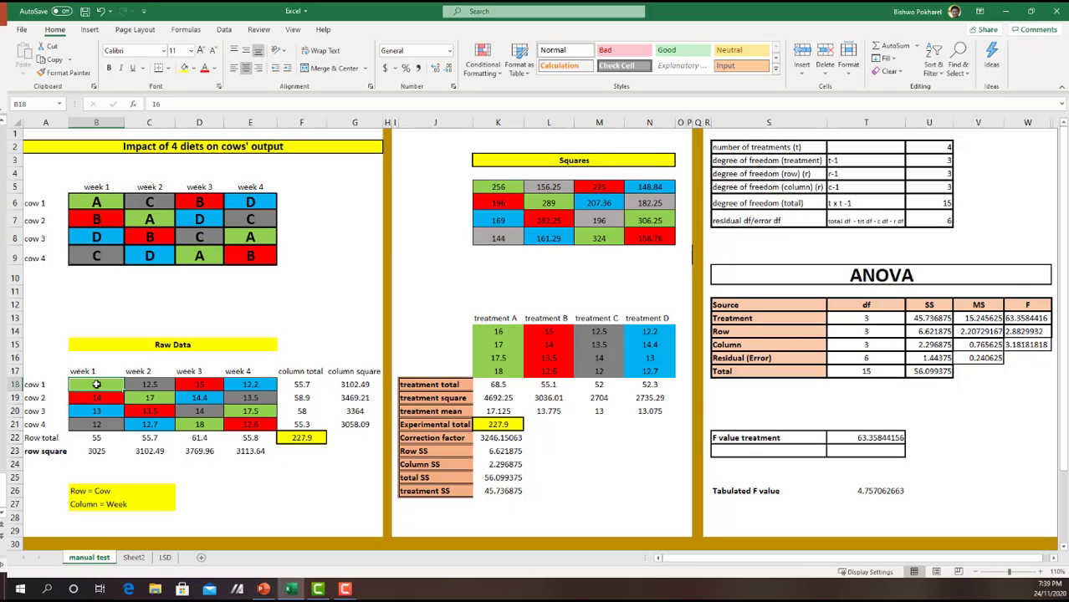
left_click(48, 399)
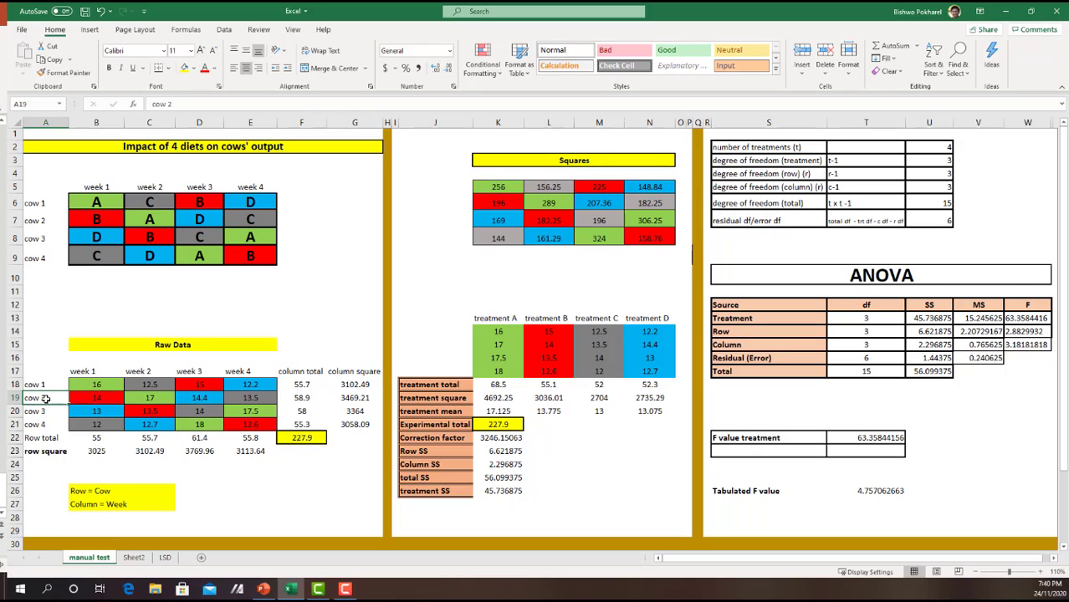
left_click(110, 223)
left_click(98, 393)
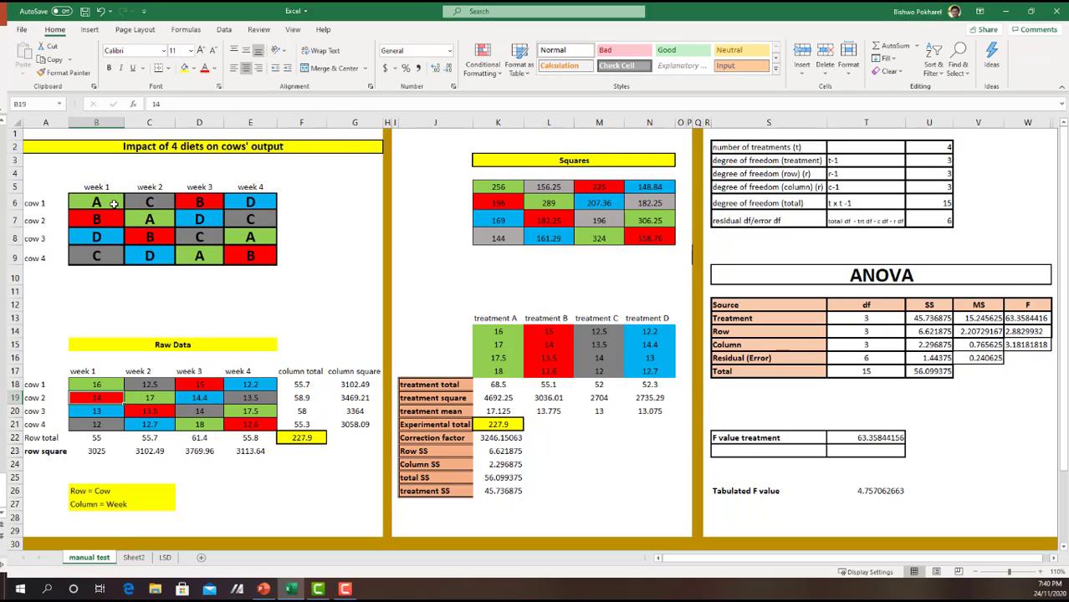
left_click(114, 204)
left_click(115, 218)
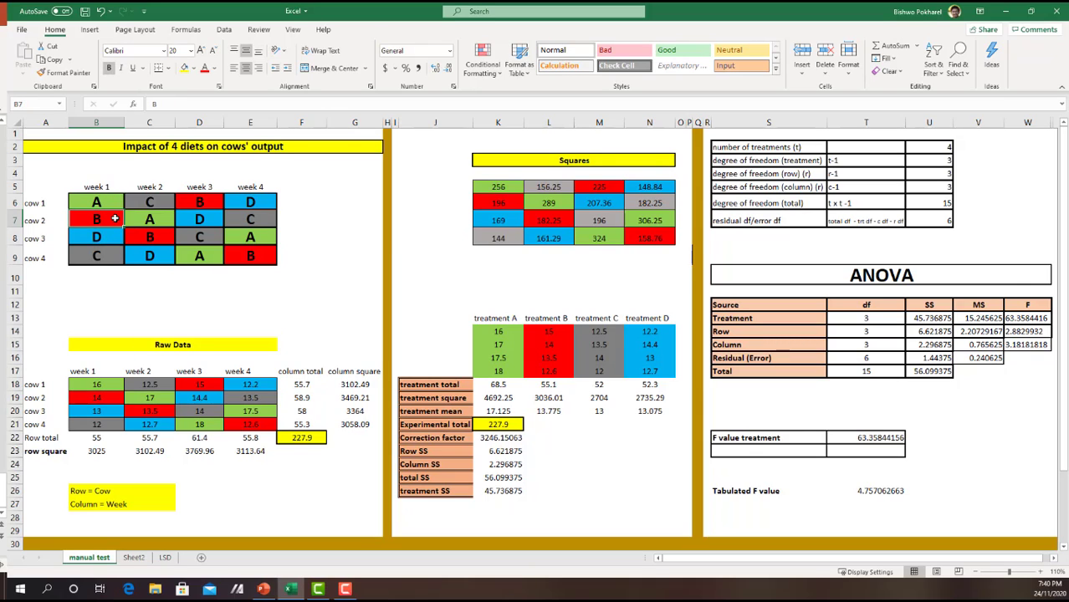
left_click(106, 257)
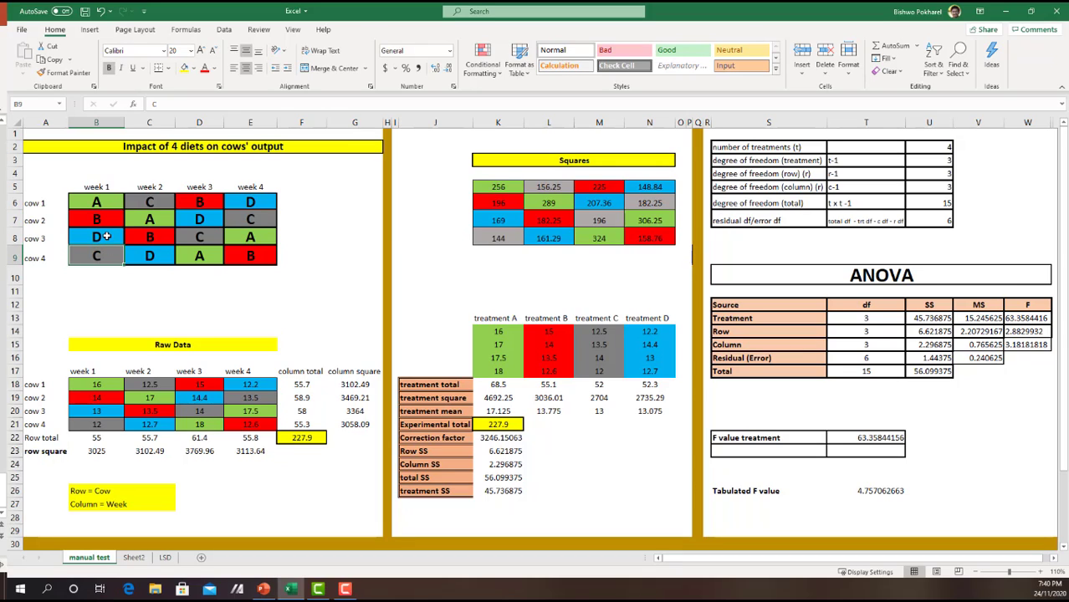
left_click(106, 237)
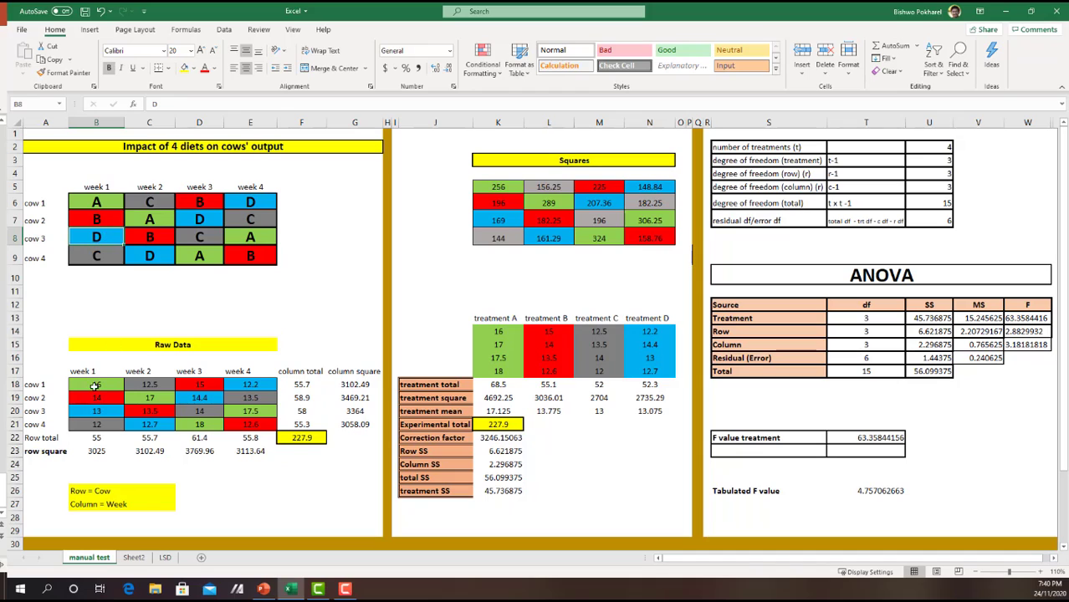
left_click_drag(94, 385, 268, 423)
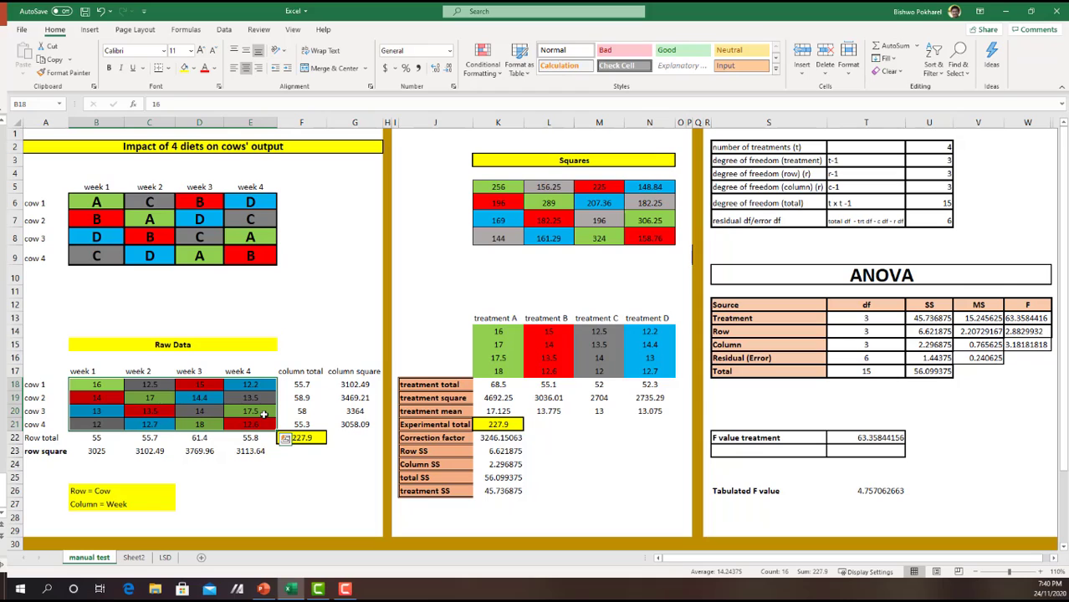
- Examine the row total formulas for weeks 1 to 4 in B22:E22 and the cells they reference
left_click(88, 438)
left_click(221, 104)
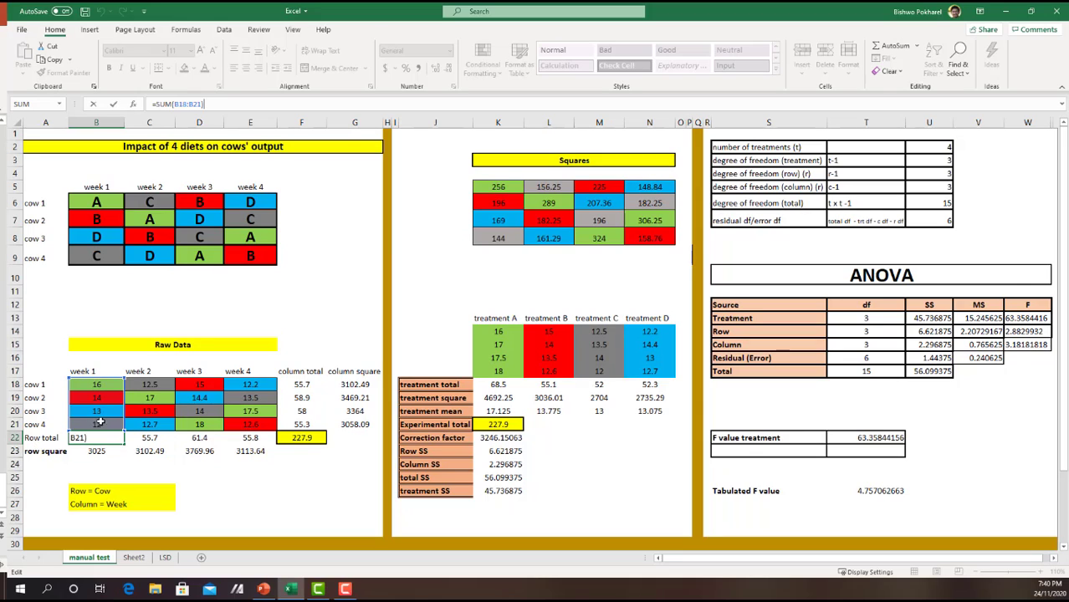
left_click(155, 441)
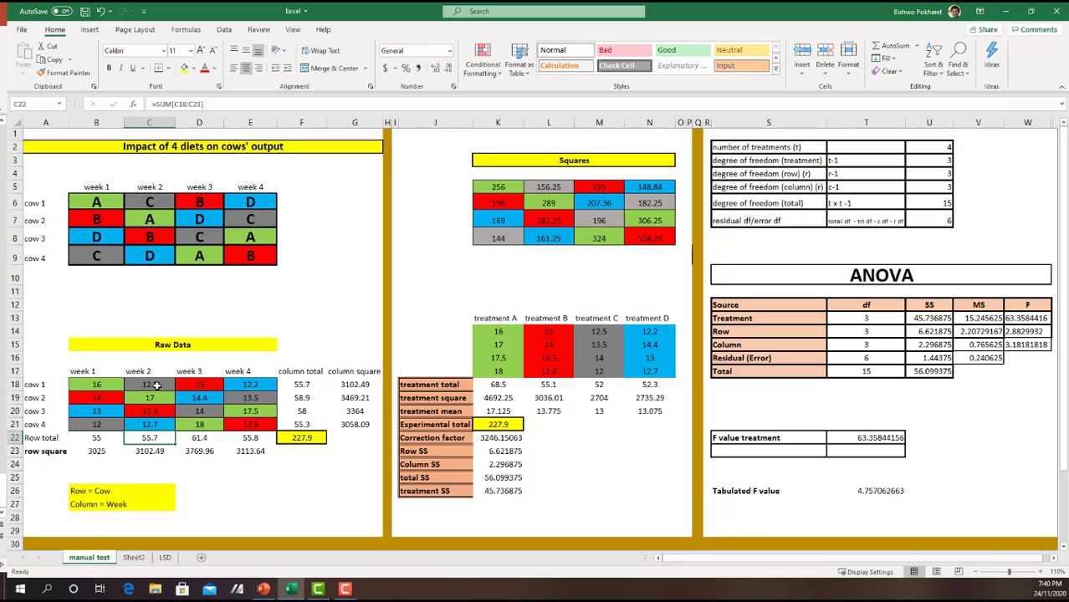
left_click(226, 101)
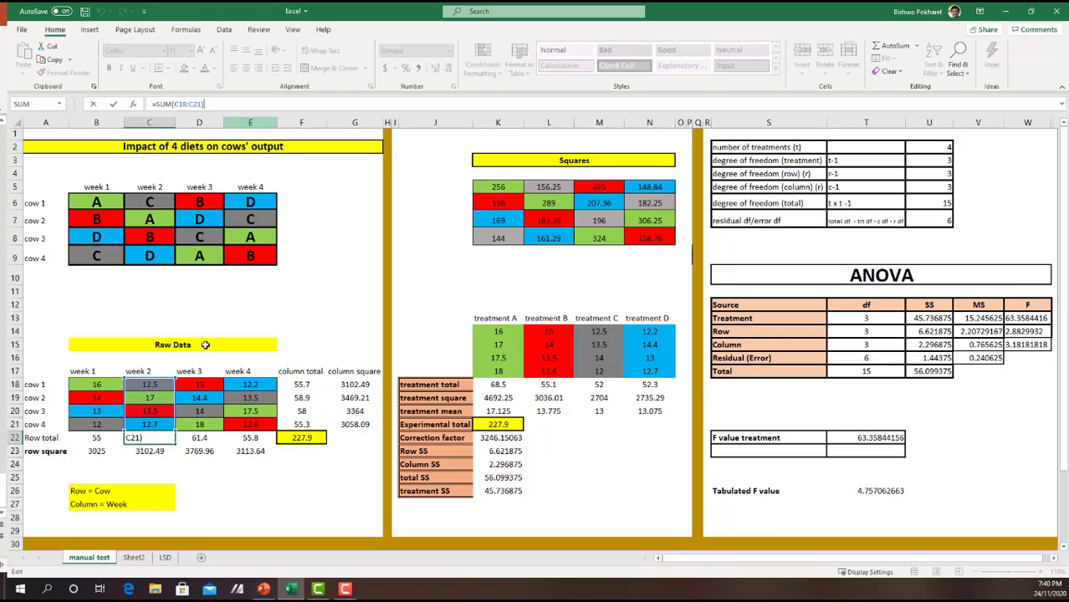
left_click(201, 441)
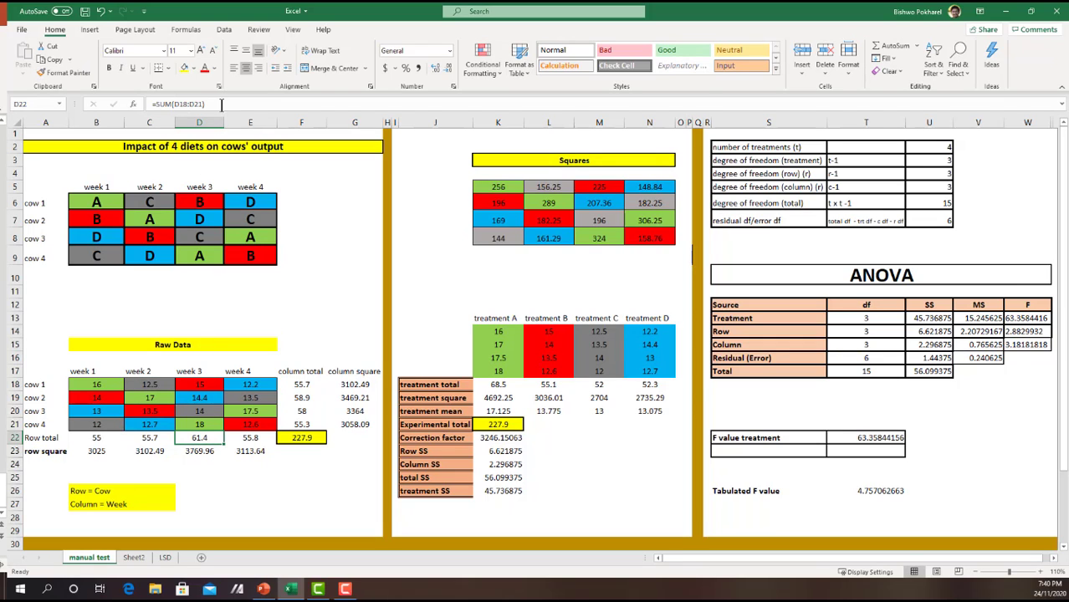
left_click(222, 104)
left_click(246, 437)
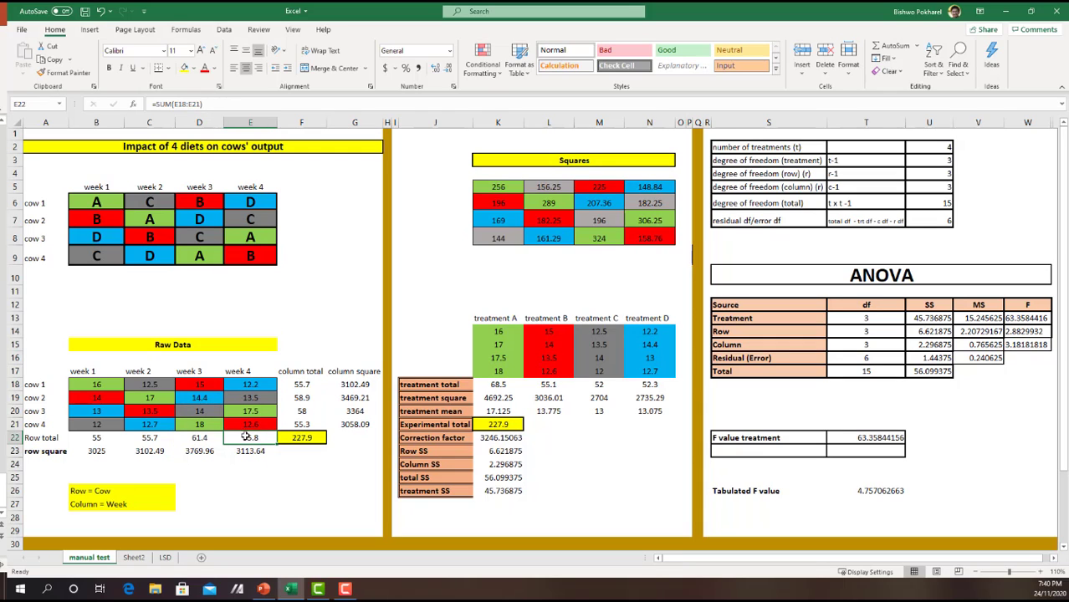
left_click(230, 104)
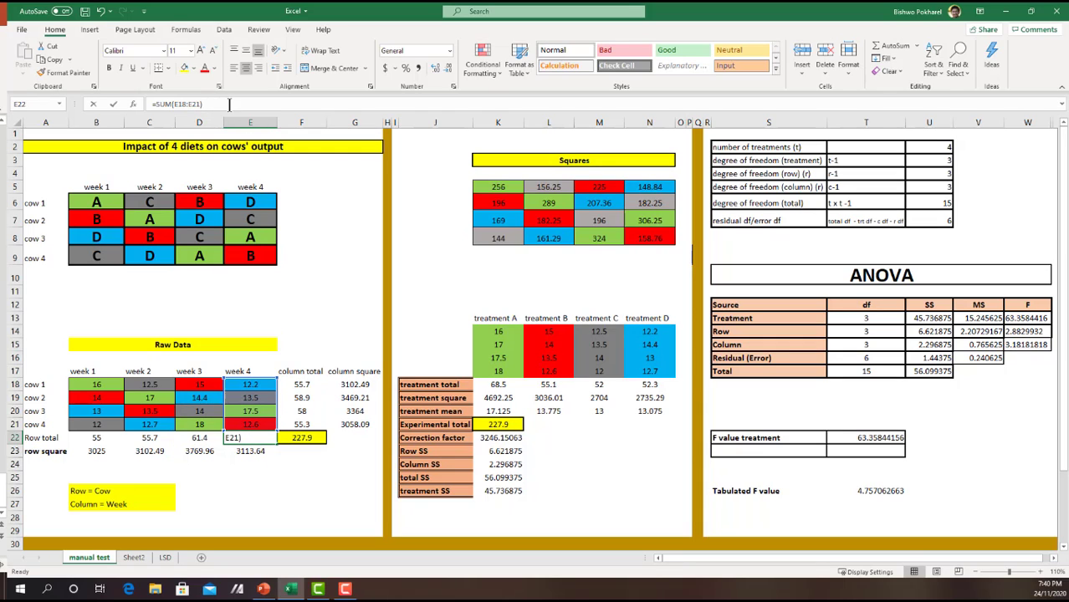
- Examine the column total formulas for cows 1 to 4 in F18:F21, then leave them unedited
left_click(301, 386)
left_click(221, 103)
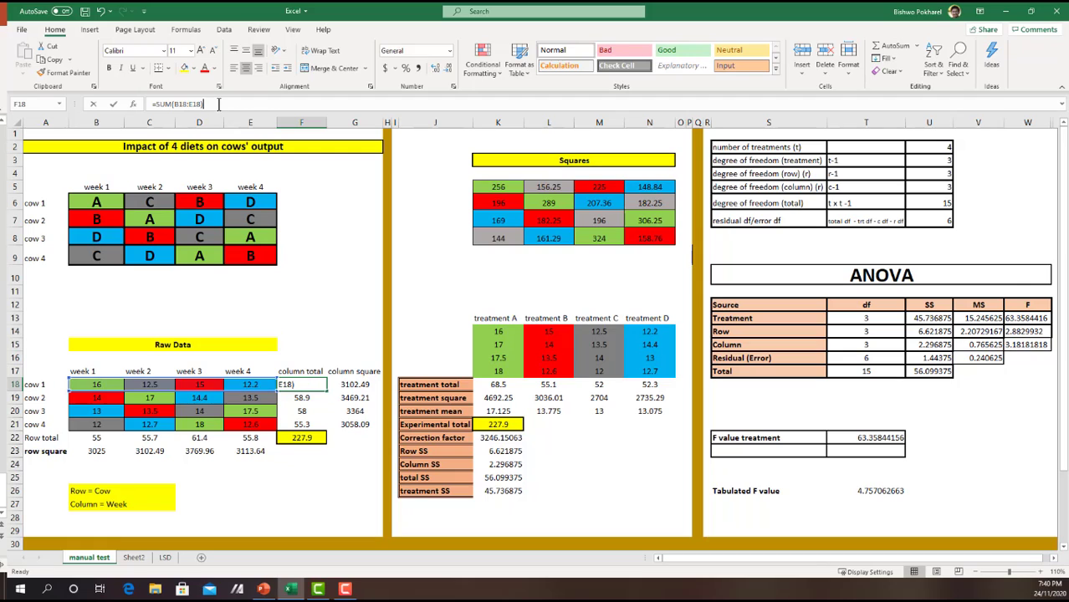
double_click(303, 399)
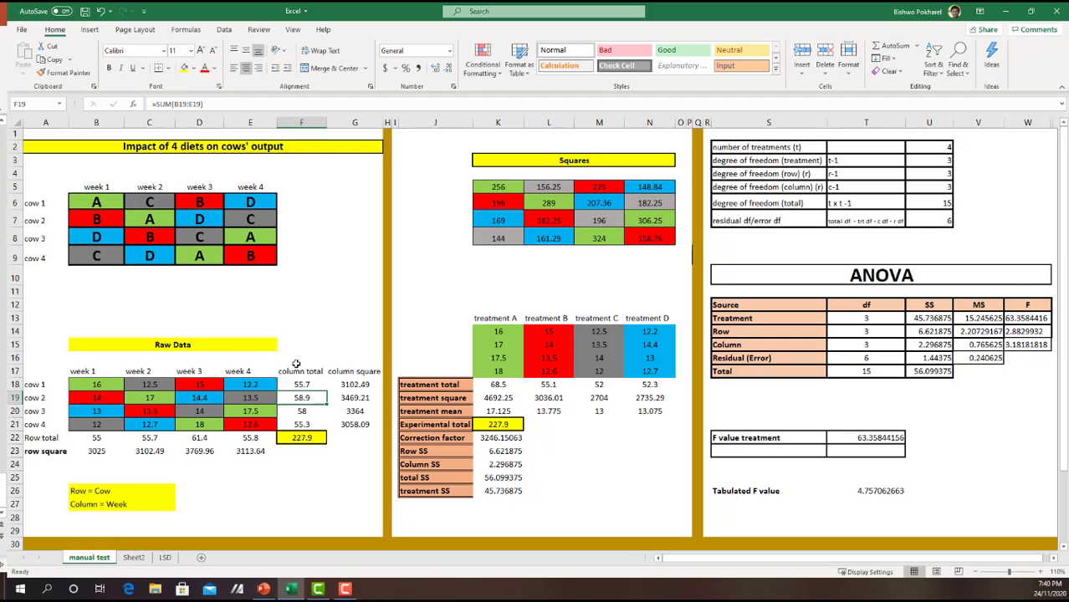
left_click(301, 414)
left_click(225, 104)
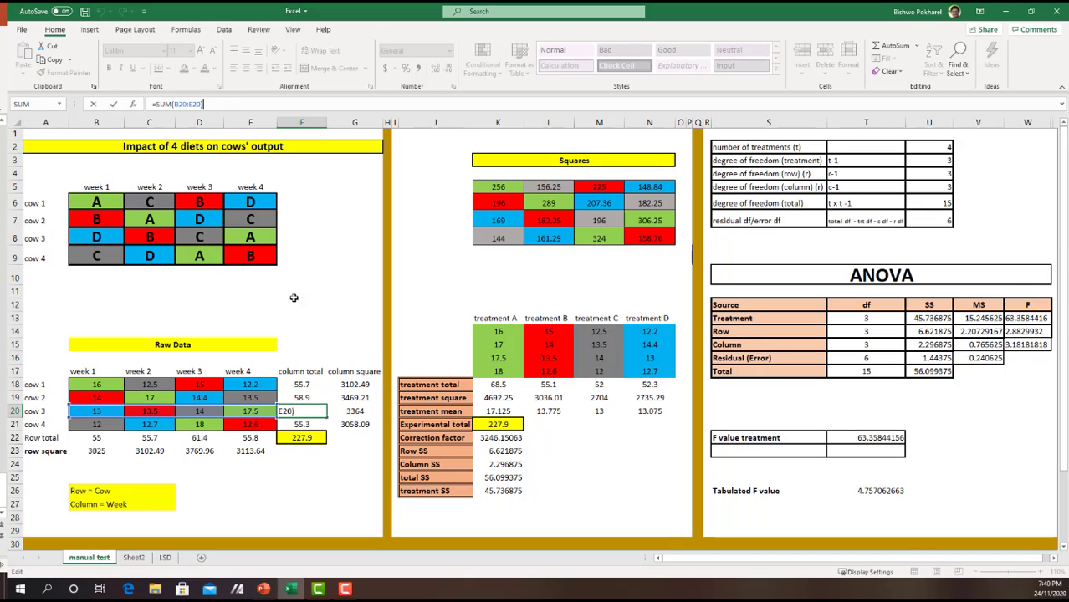
left_click(301, 426)
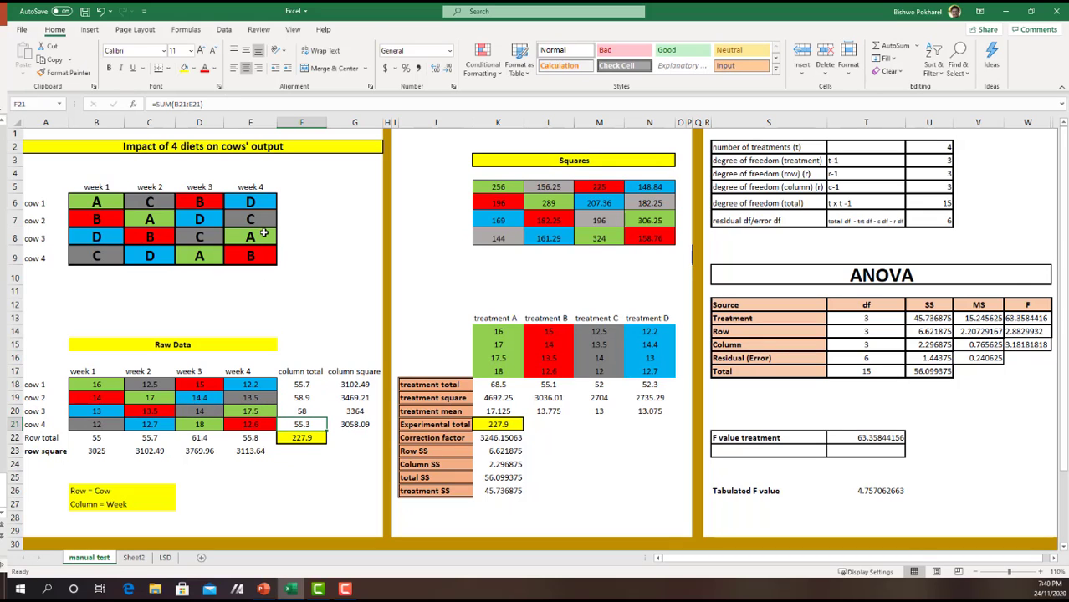
left_click(222, 103)
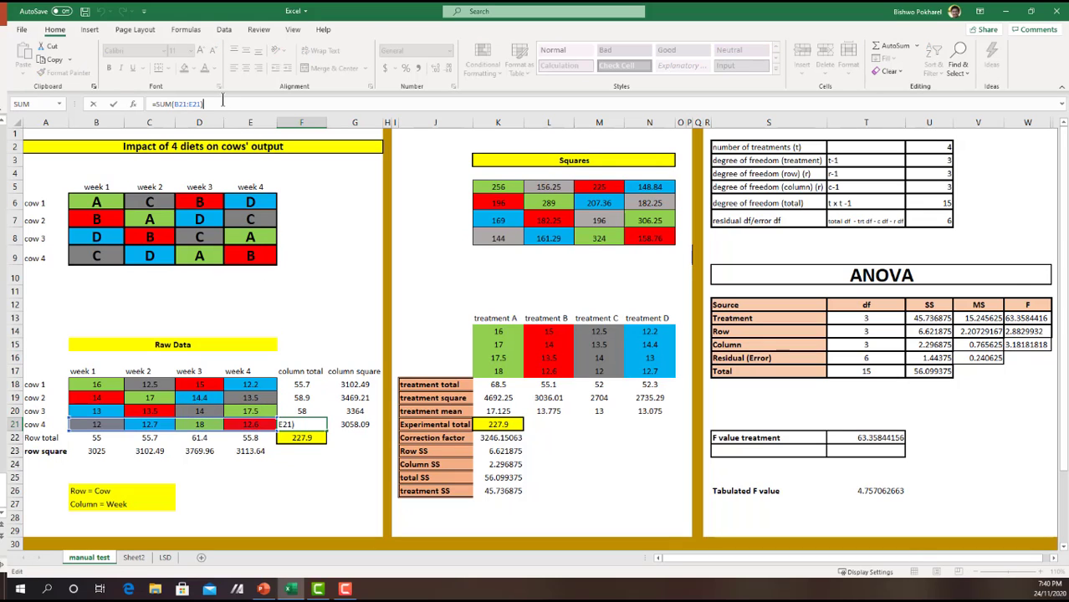
left_click(330, 467)
- Review the row square formulas for weeks 1 to 4 in B23:E23
left_click(96, 452)
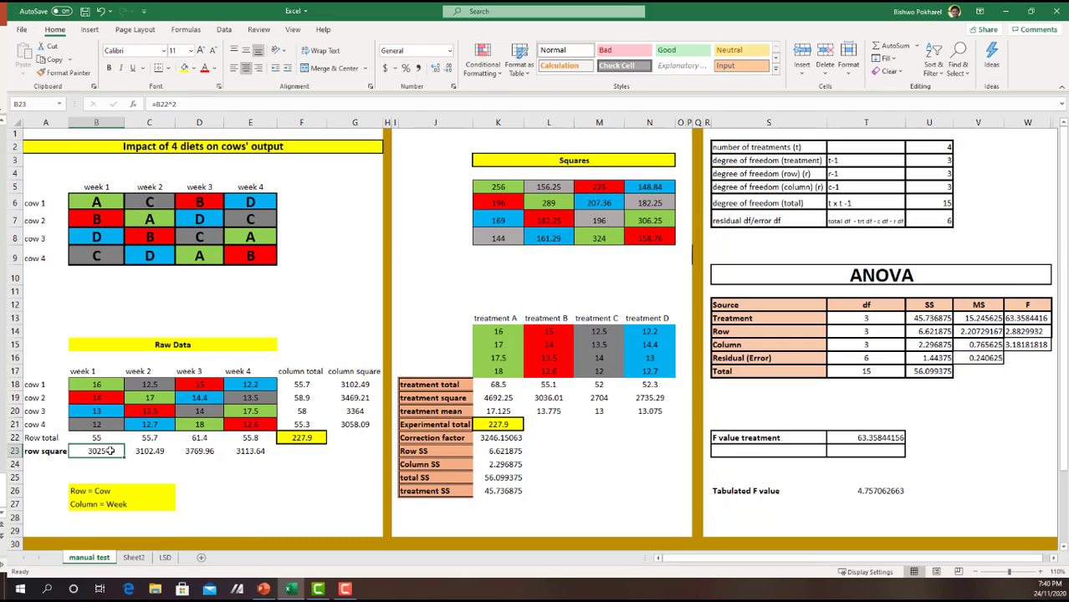
left_click(195, 104)
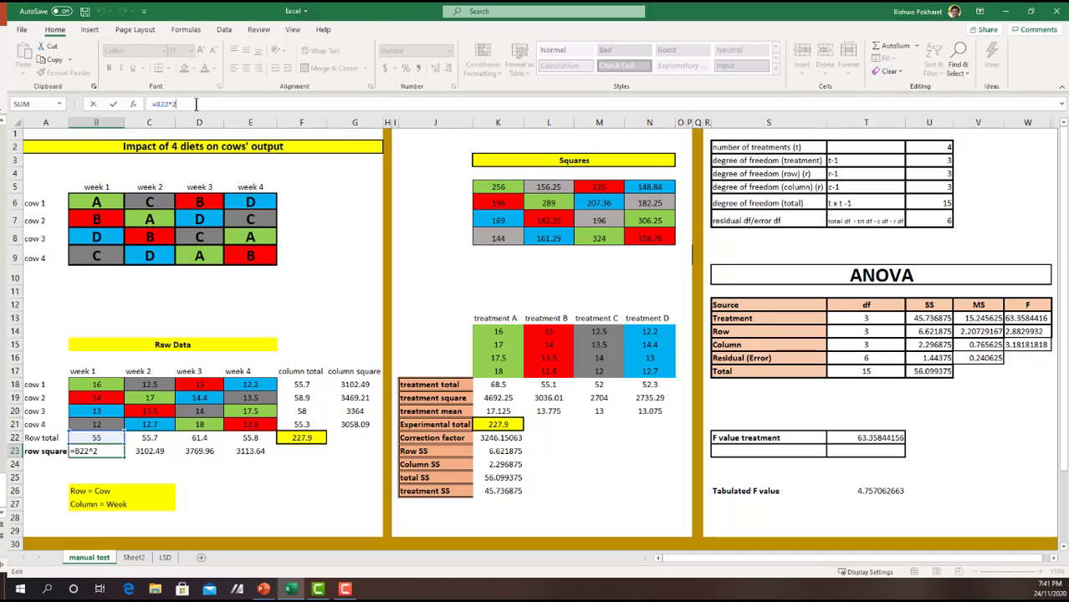
left_click(147, 452)
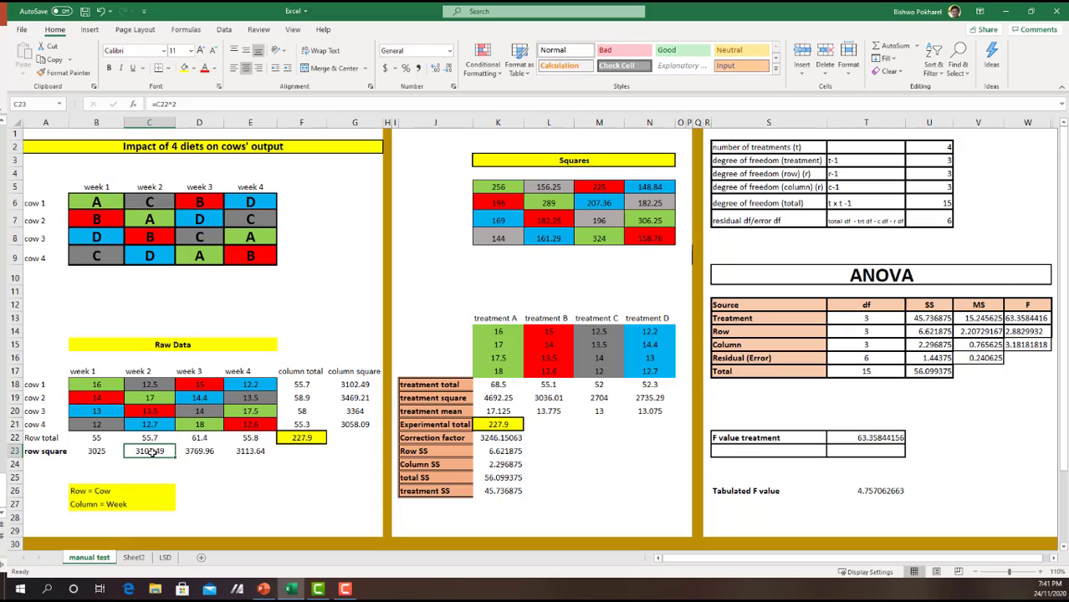
left_click(194, 105)
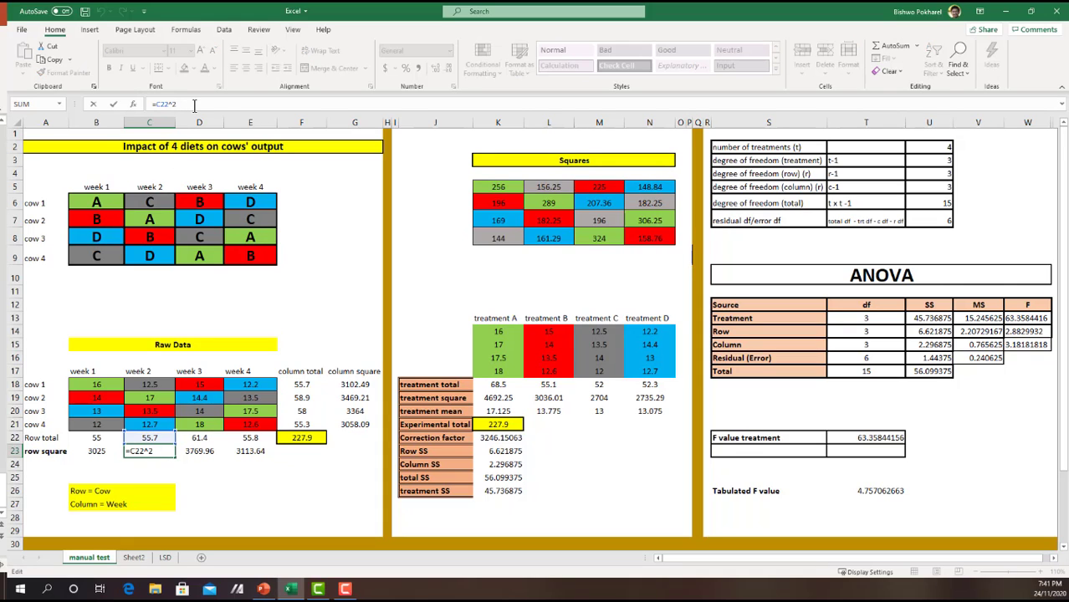
left_click(199, 451)
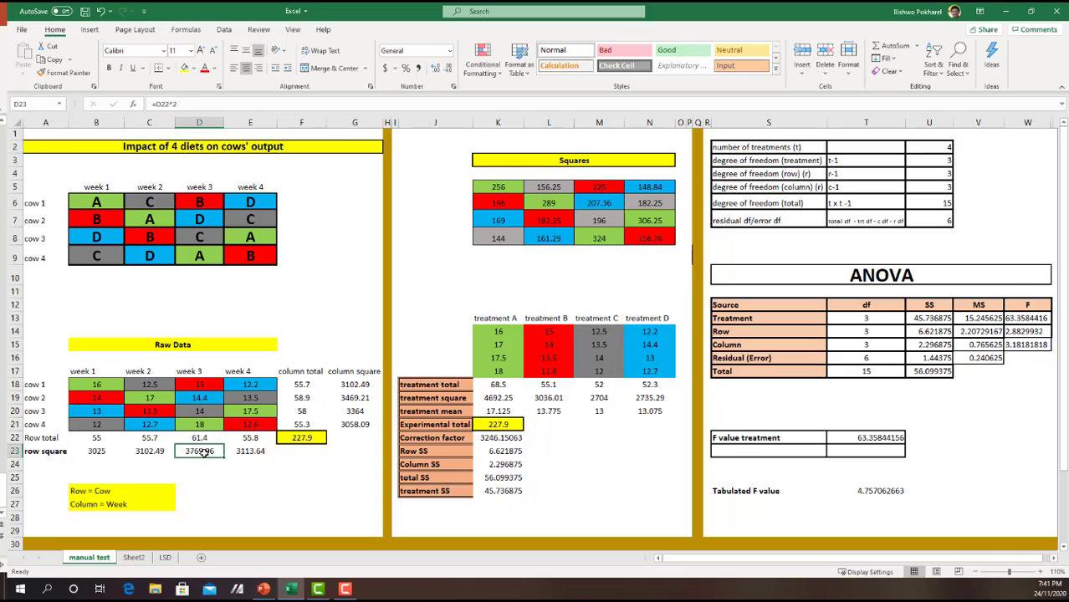
left_click(259, 453)
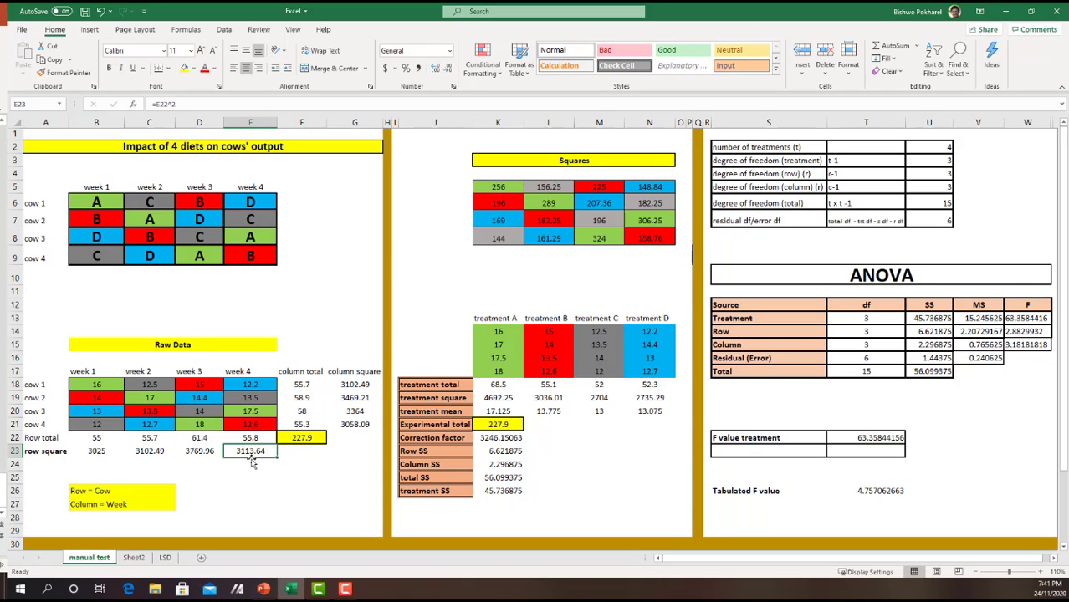
- Review the column square formulas for cows 1 to 4 in G18:G21 against their column totals
left_click(361, 385)
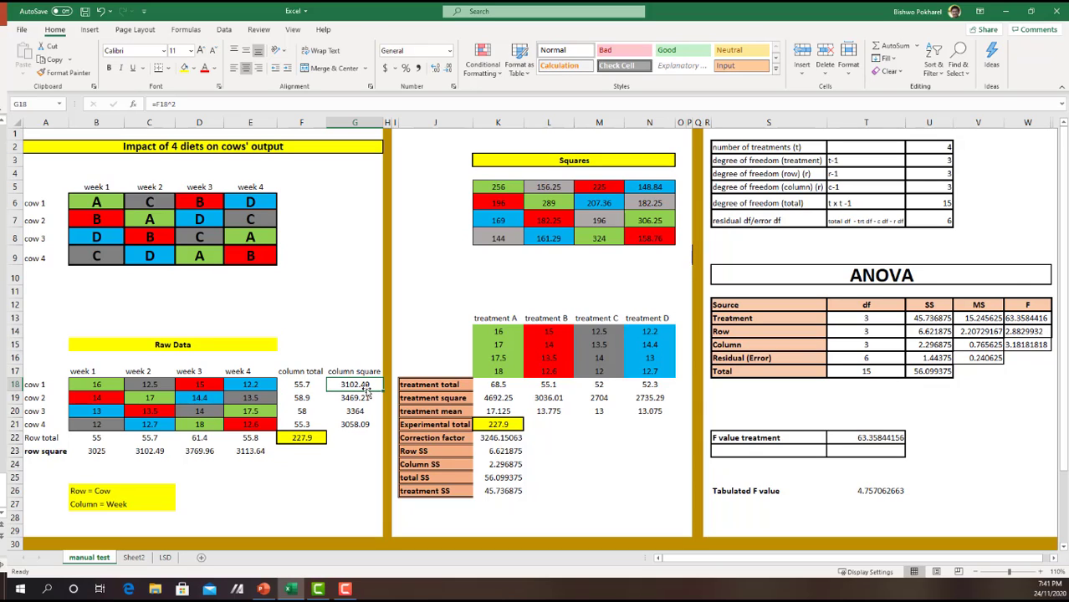
left_click(315, 383)
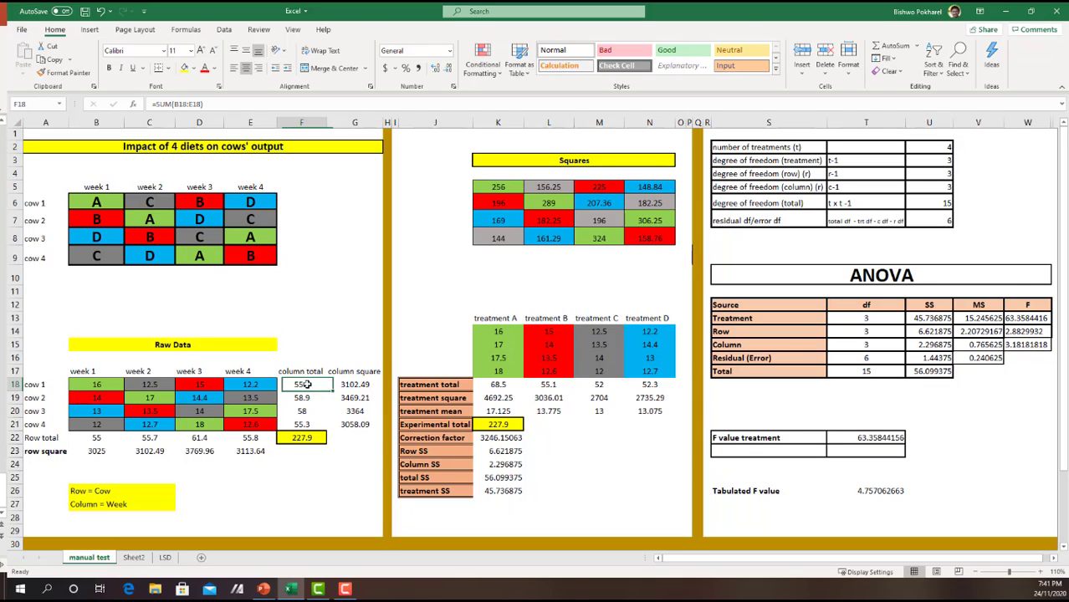
left_click(360, 398)
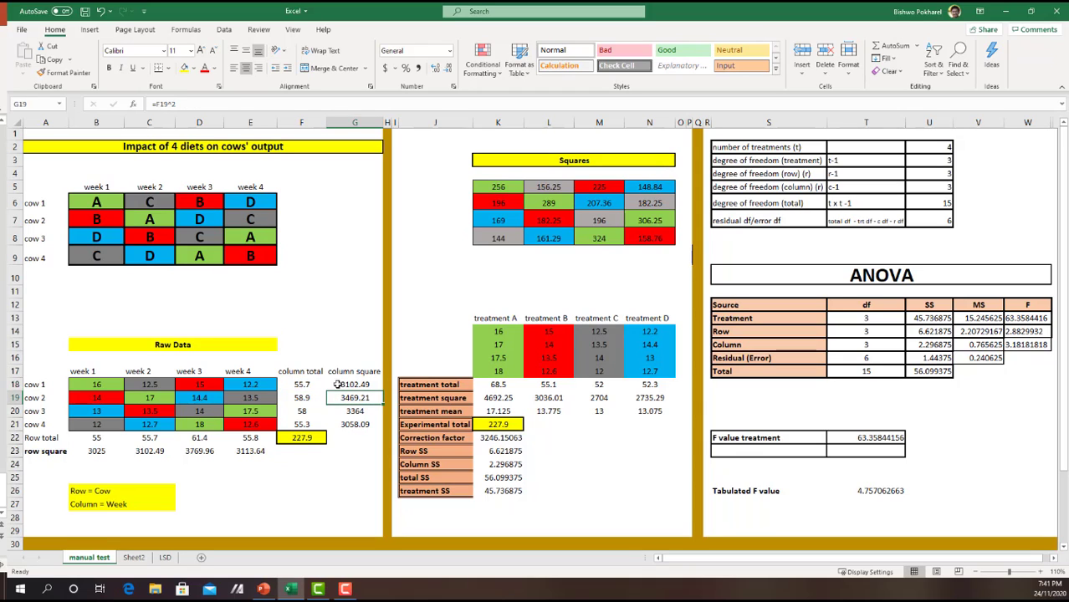
left_click(211, 100)
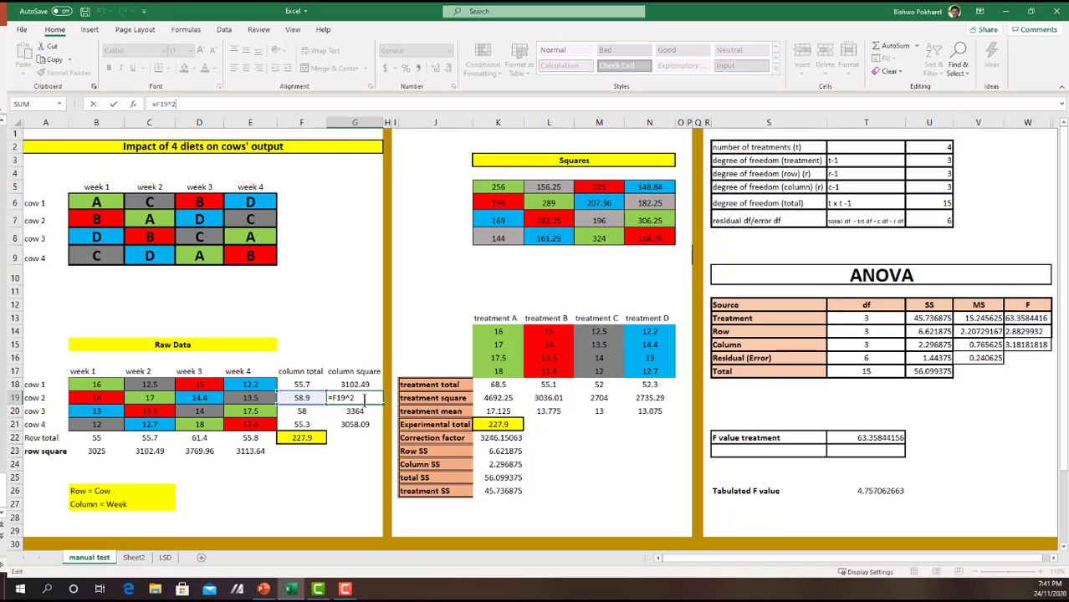
key("Return")
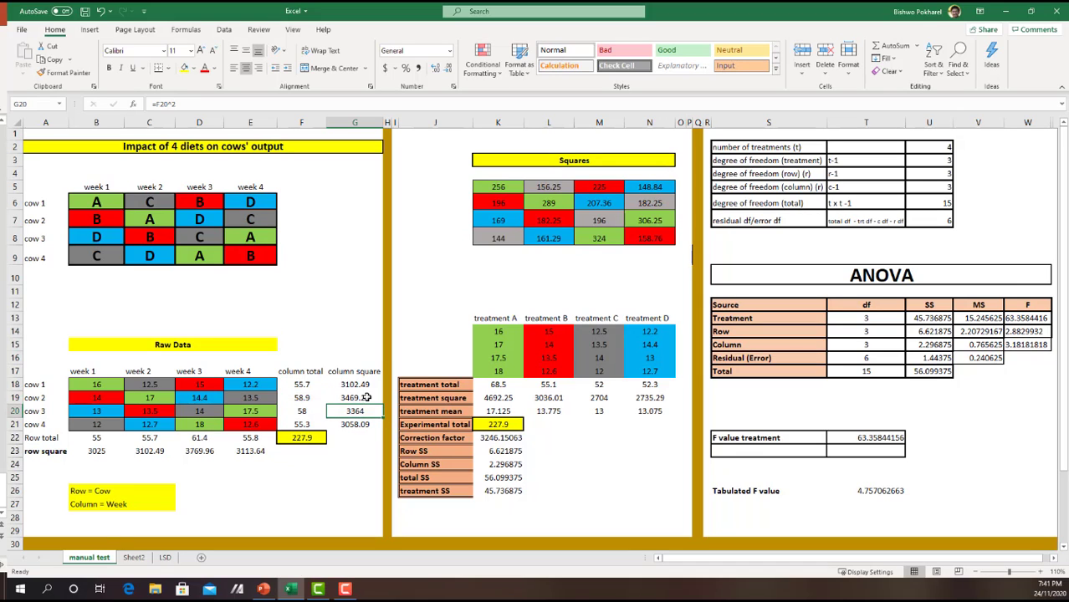
left_click(368, 399)
left_click(373, 412)
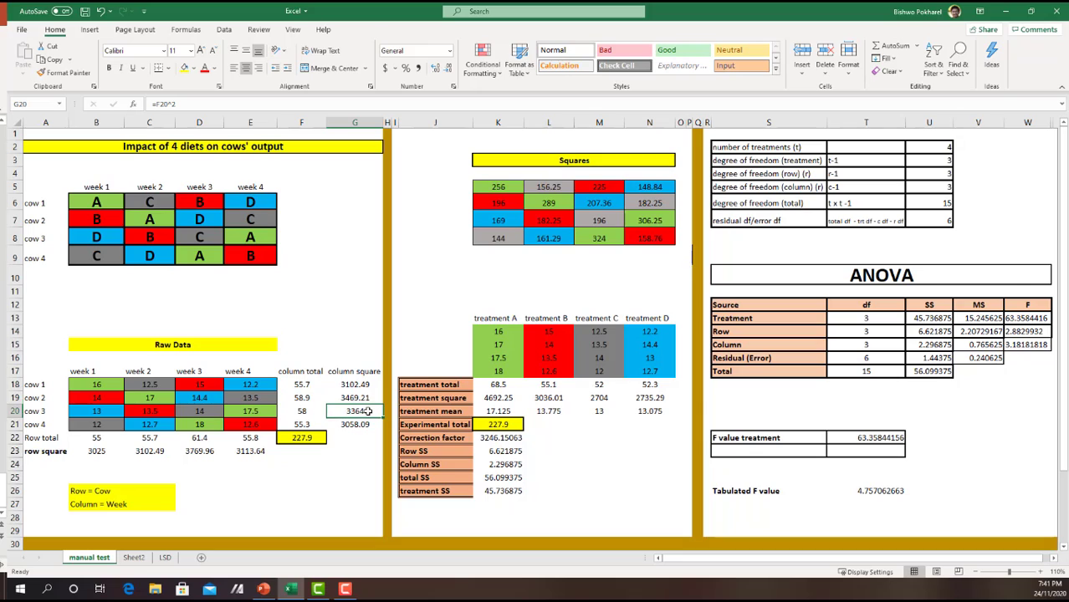
left_click(345, 425)
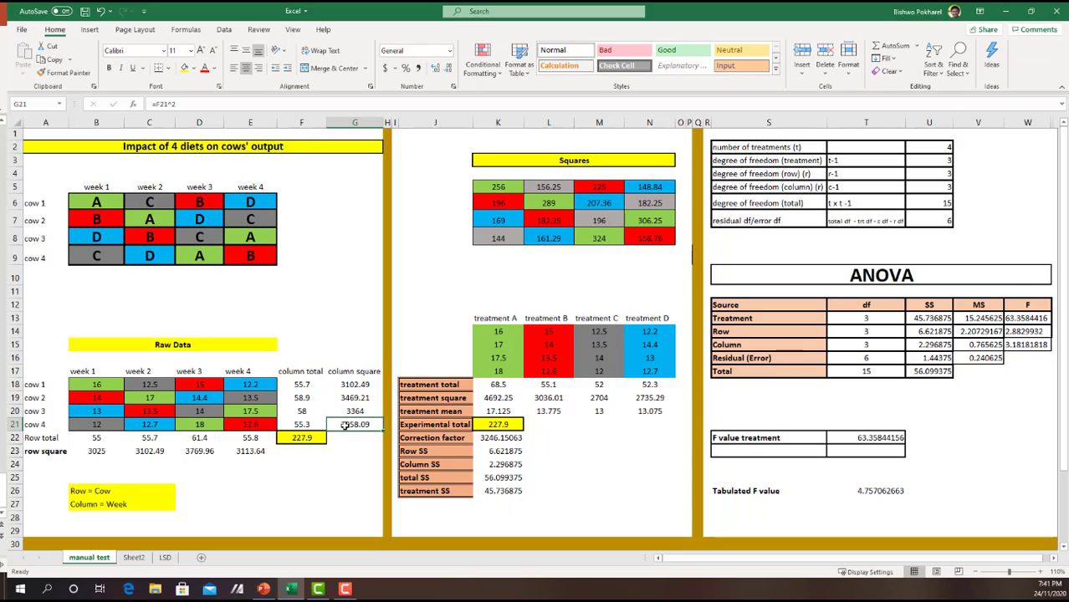
- Check which cells the grand total formula in F22 covers, and consult the row and column key below the raw data
left_click(303, 440)
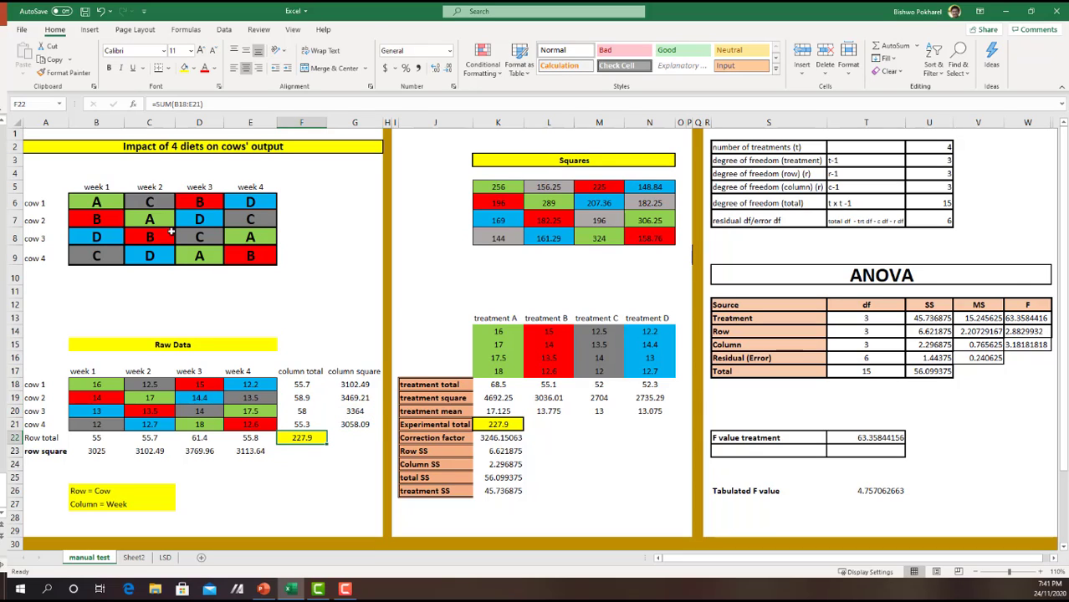
key("F2")
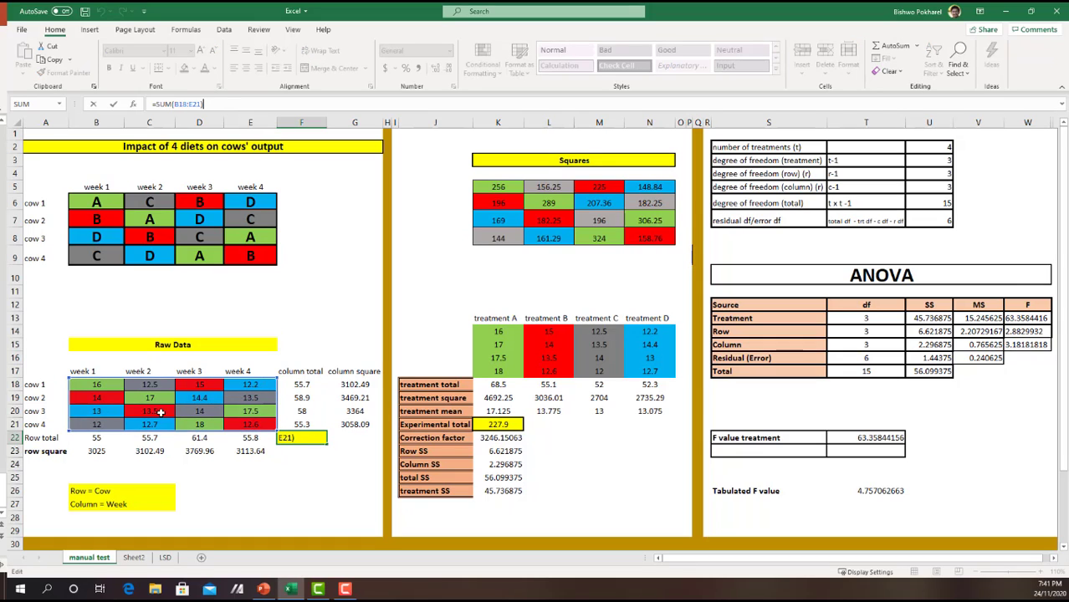
left_click(84, 494)
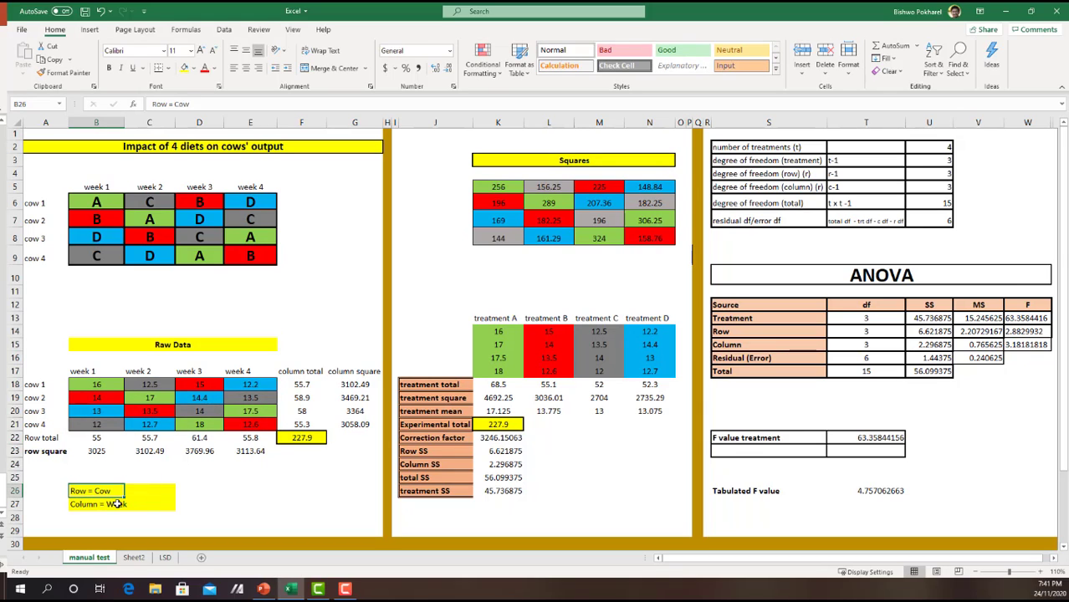
- Check the row and column key in B26:B27 against the cow labels in A18:A21
left_click(92, 505)
left_click(102, 493)
left_click_drag(50, 385, 50, 423)
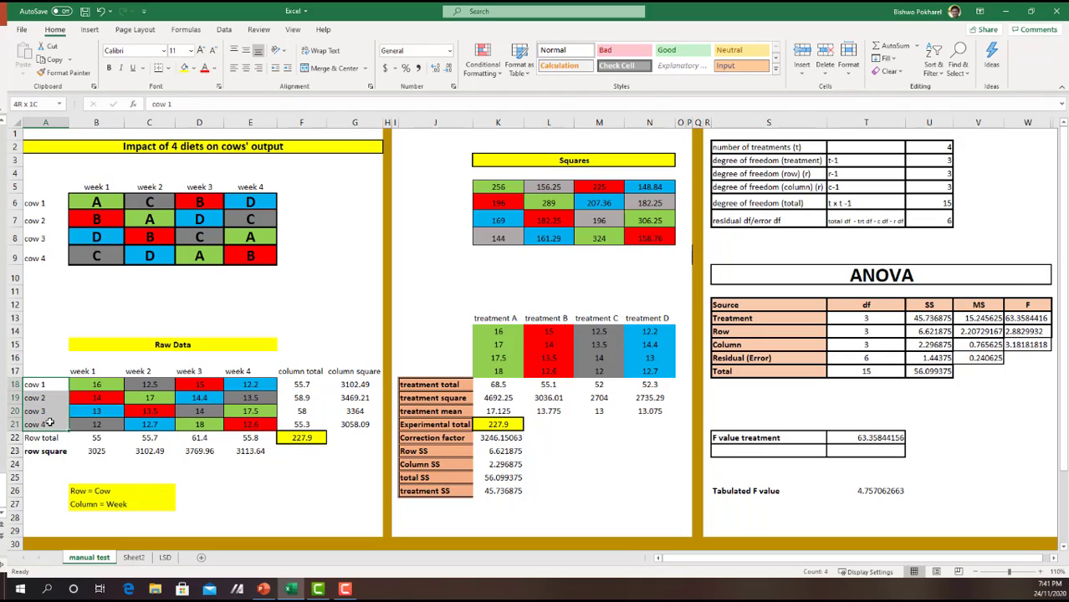
left_click(92, 505)
- Review the Squares table formulas, comparing the week 1 squares in K5:K8 with the raw values in B18:B21
left_click(599, 204)
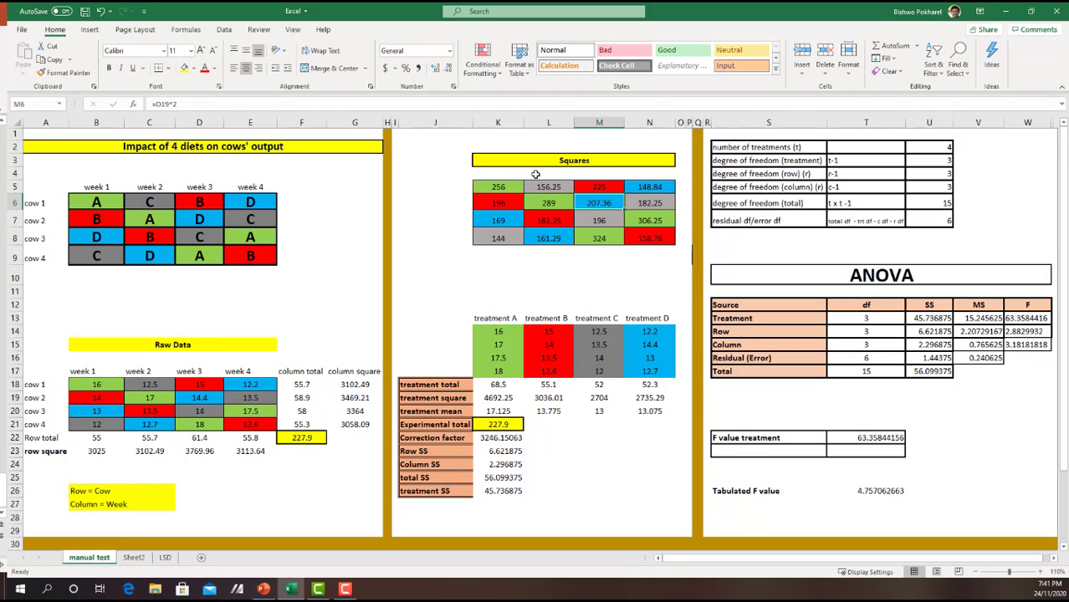
left_click(498, 186)
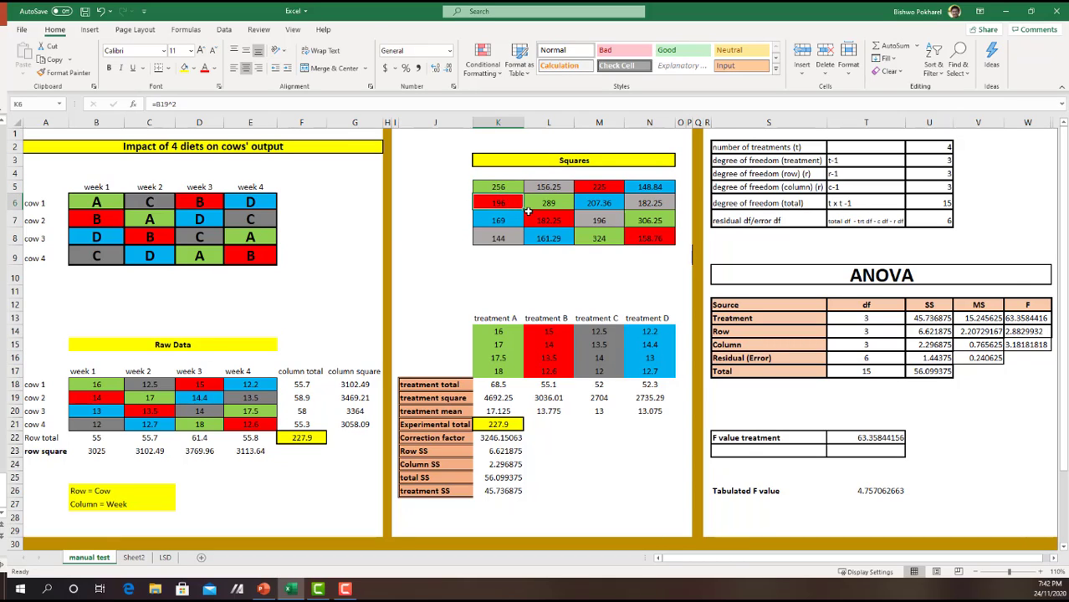
left_click(101, 398)
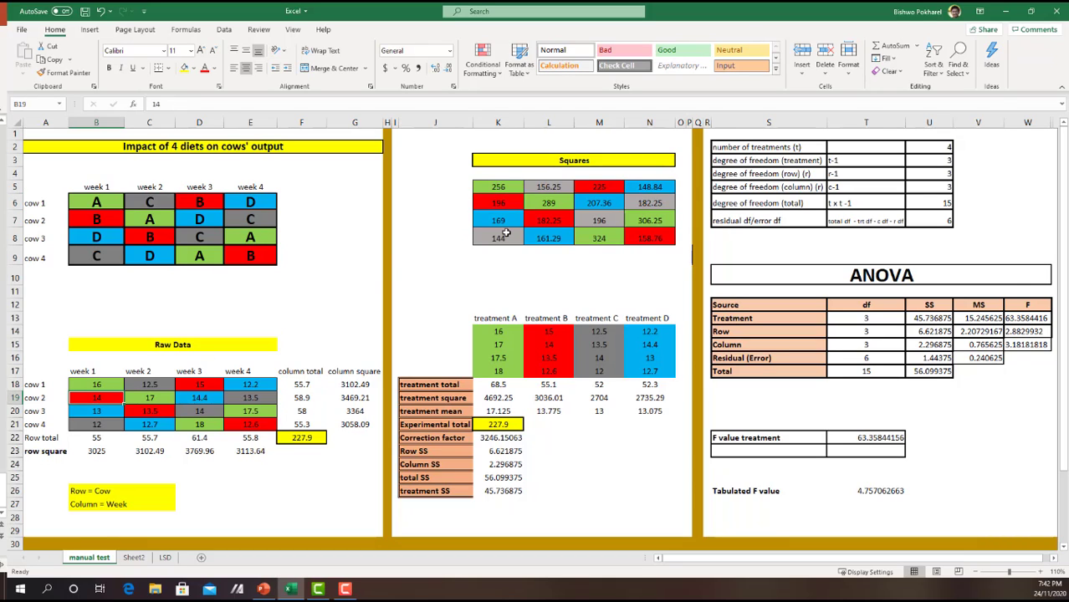
left_click(506, 202)
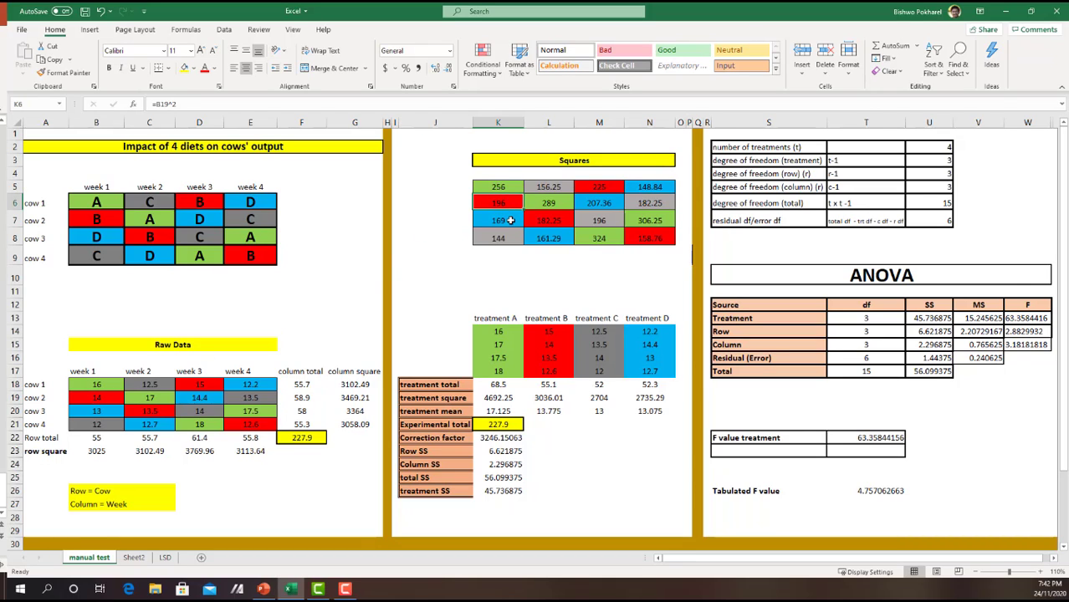
left_click(511, 220)
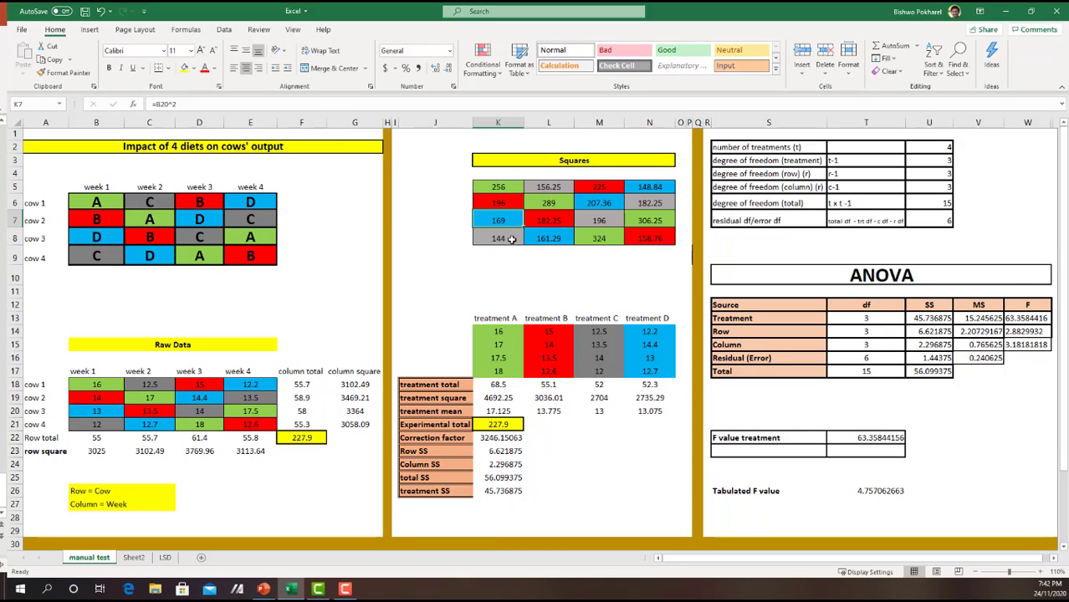
left_click(512, 239)
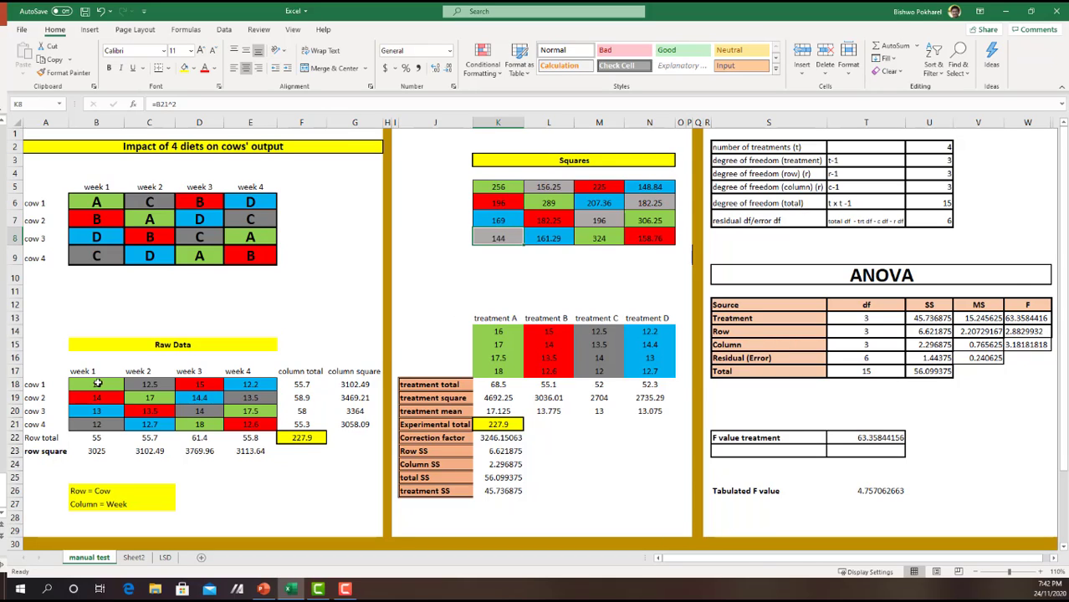
left_click_drag(97, 383, 97, 425)
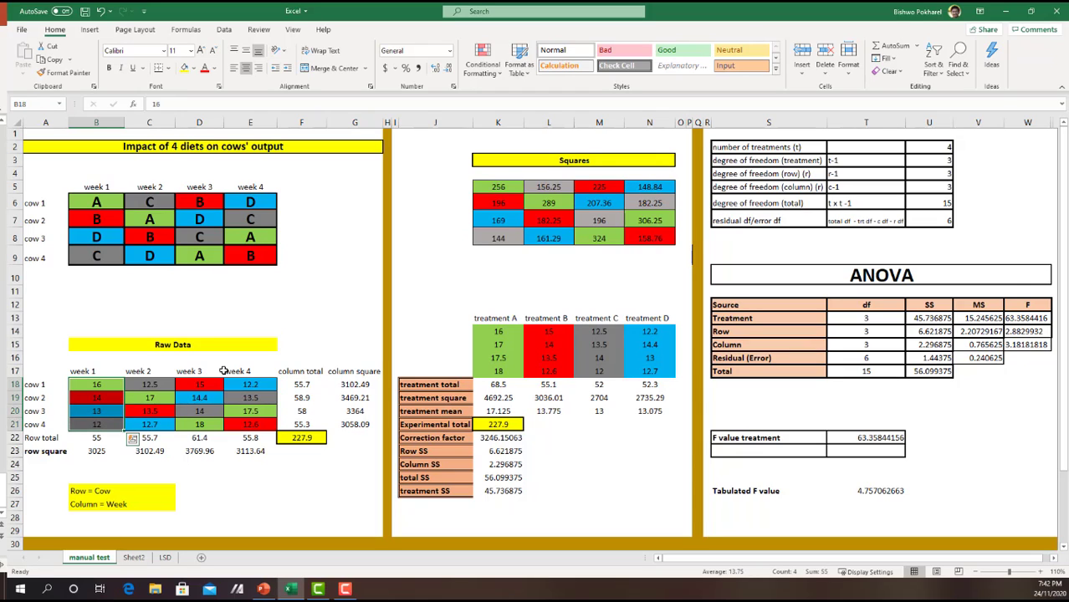
left_click_drag(512, 185, 512, 240)
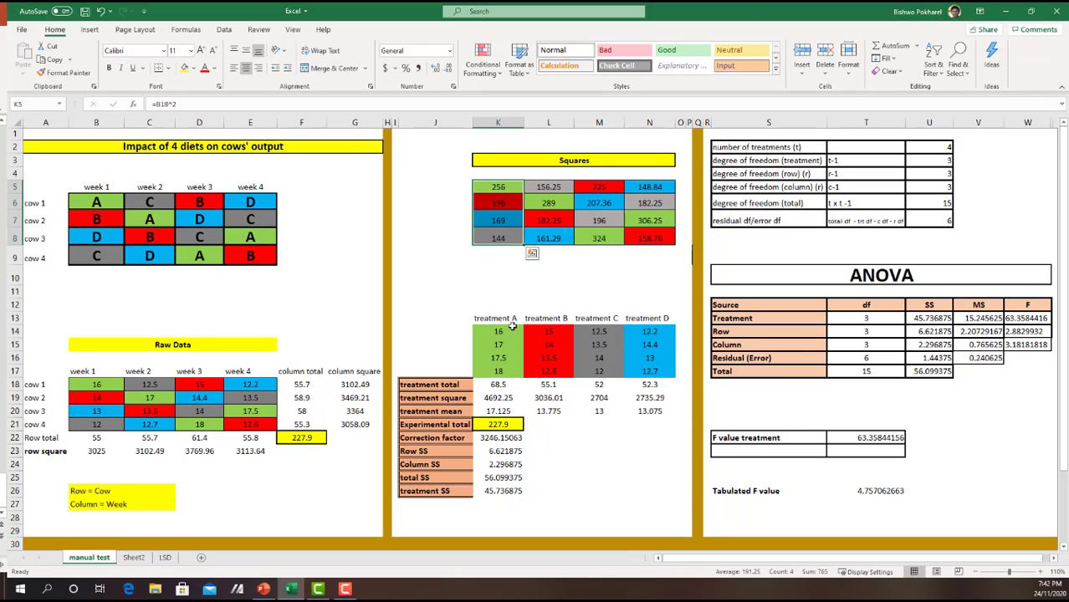
- Trace the treatment A values in K14:K17 back to the green cells in the raw data
left_click_drag(510, 332, 510, 372)
left_click(509, 332)
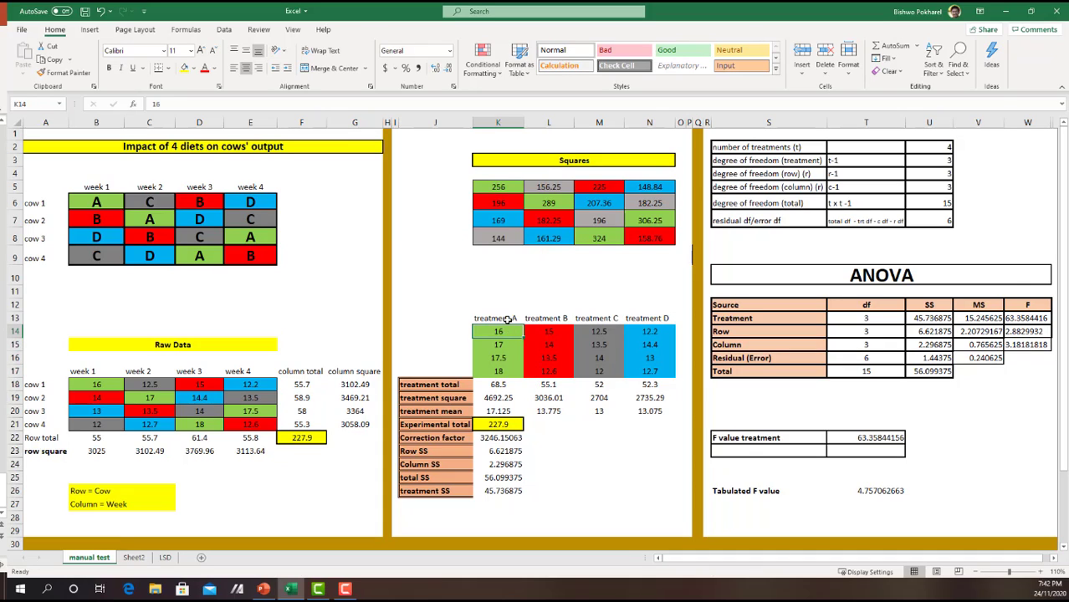
left_click(506, 374)
left_click(97, 389)
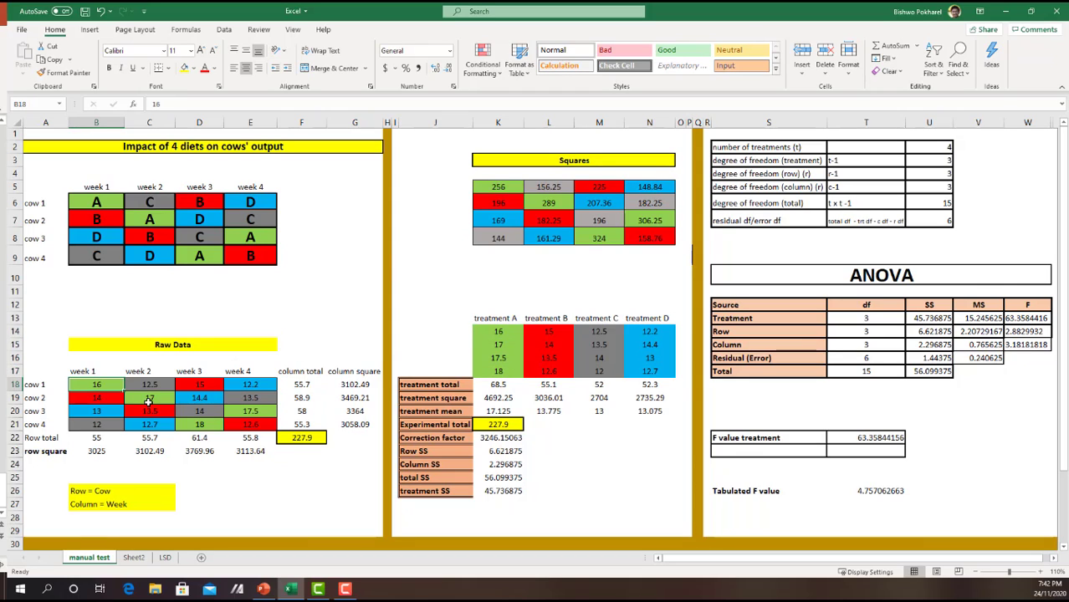
left_click(148, 400)
left_click(256, 410)
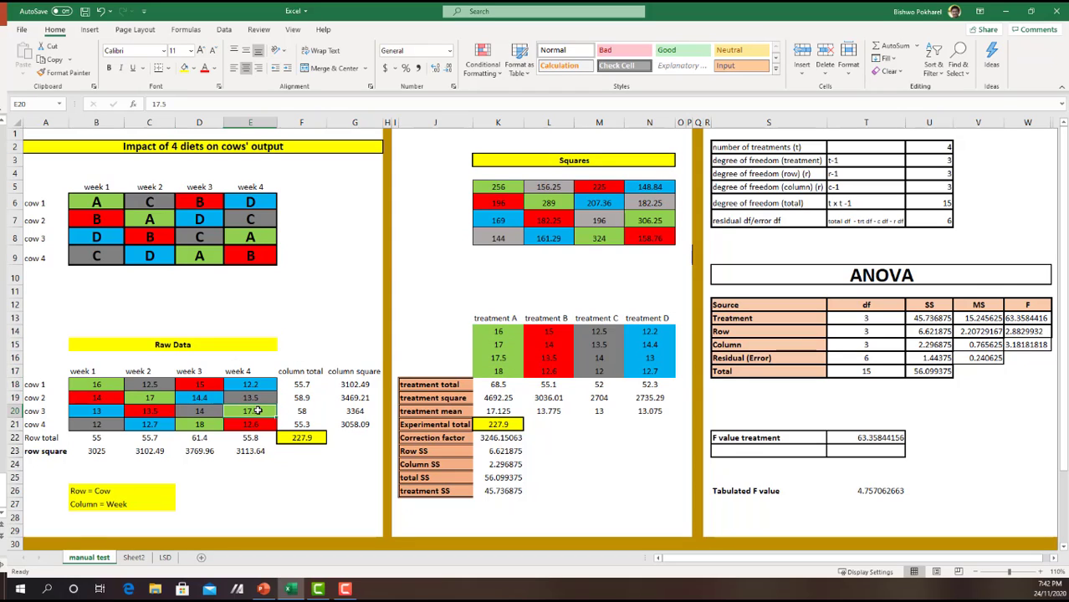
left_click(201, 425)
- Examine the grouped values for treatments B, C and D in L14:N17
left_click(550, 332)
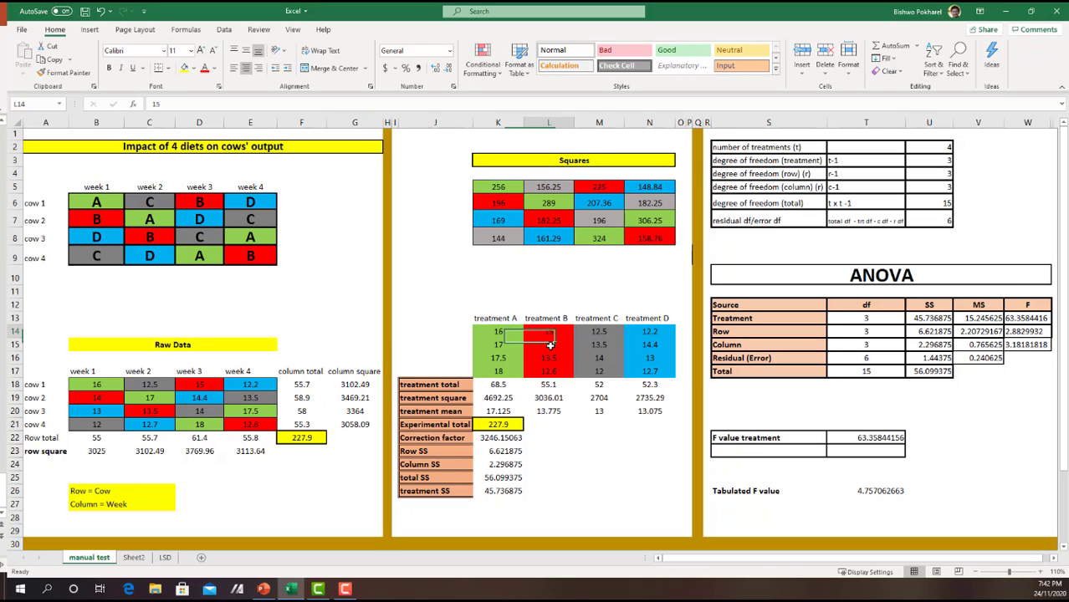
left_click_drag(550, 345, 550, 374)
left_click_drag(615, 331, 611, 372)
left_click_drag(661, 331, 660, 374)
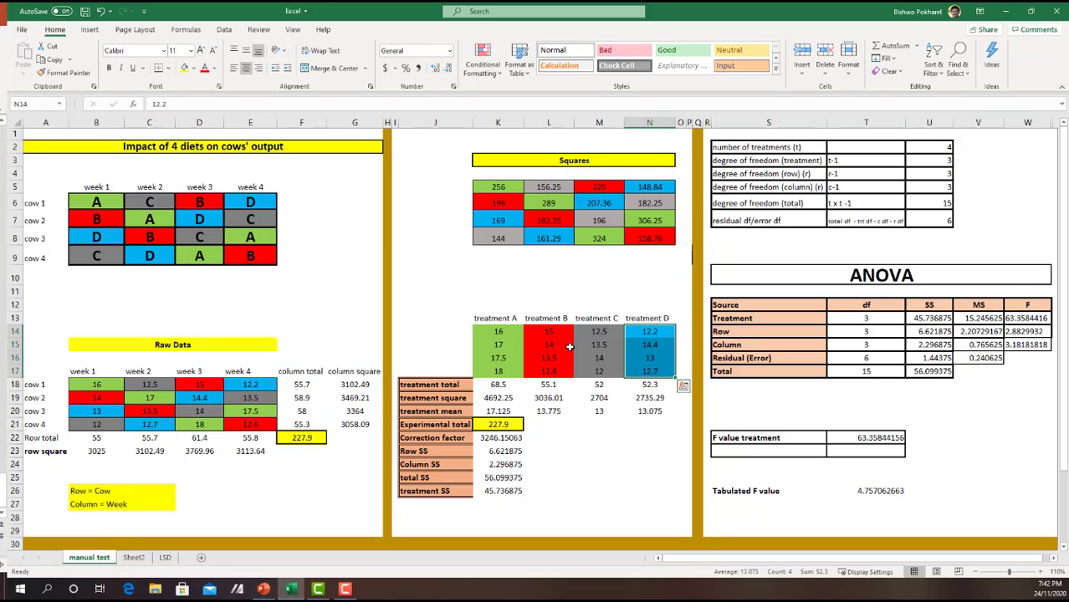
- Check the treatment totals in row 18 against the values of treatments A to D in K14:N17
left_click(500, 383)
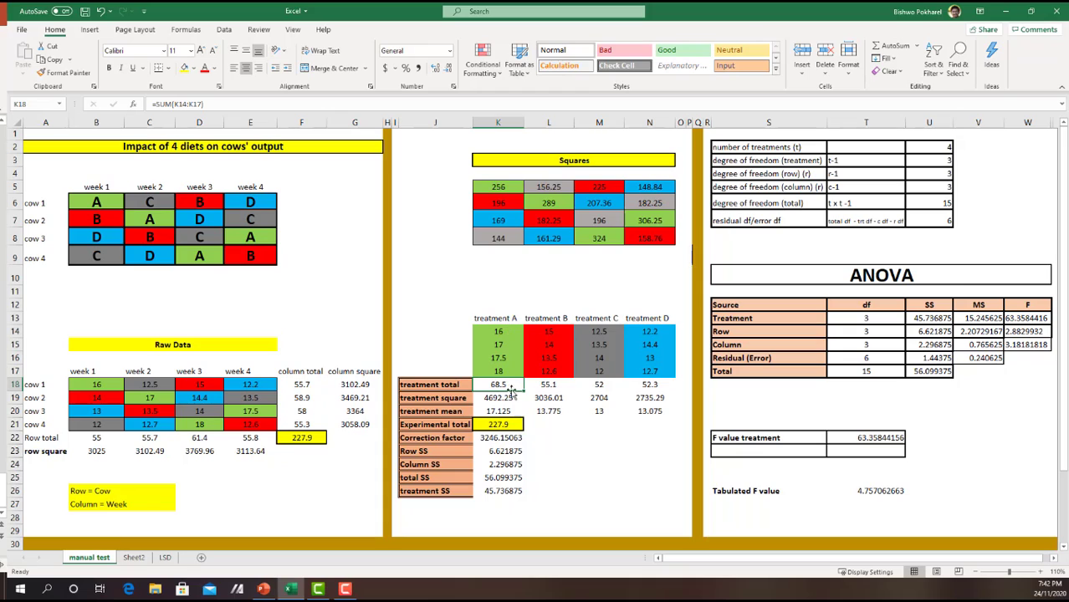
left_click(507, 333)
left_click_drag(508, 338, 502, 371)
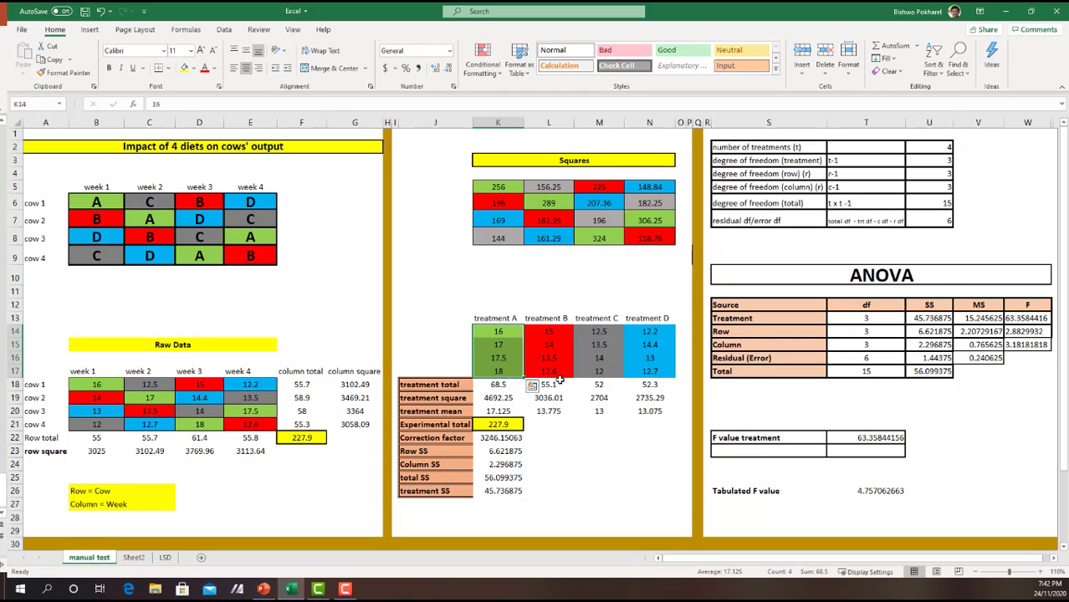
left_click_drag(549, 332, 552, 372)
left_click_drag(606, 333, 603, 371)
left_click(652, 385)
left_click_drag(651, 332, 652, 374)
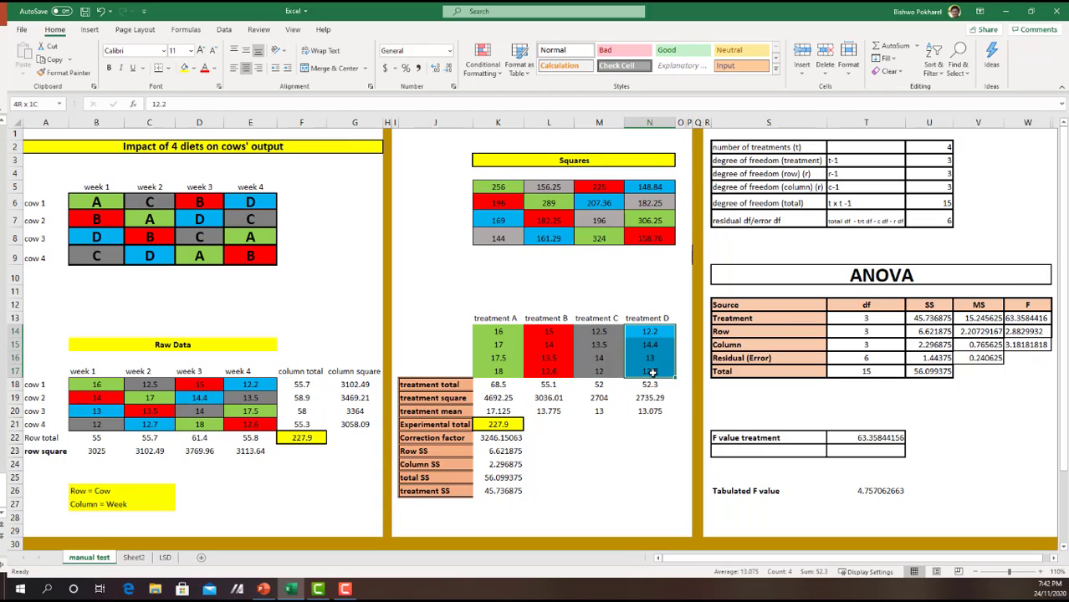
- Review the treatment square formulas for treatments A to D in K19:N19
left_click(497, 401)
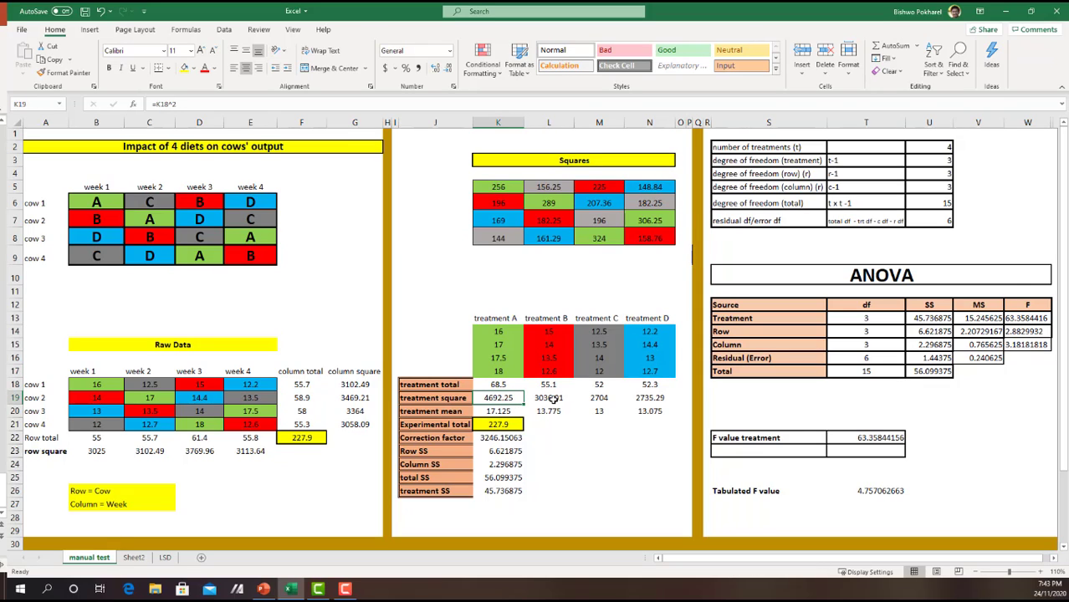
left_click(549, 398)
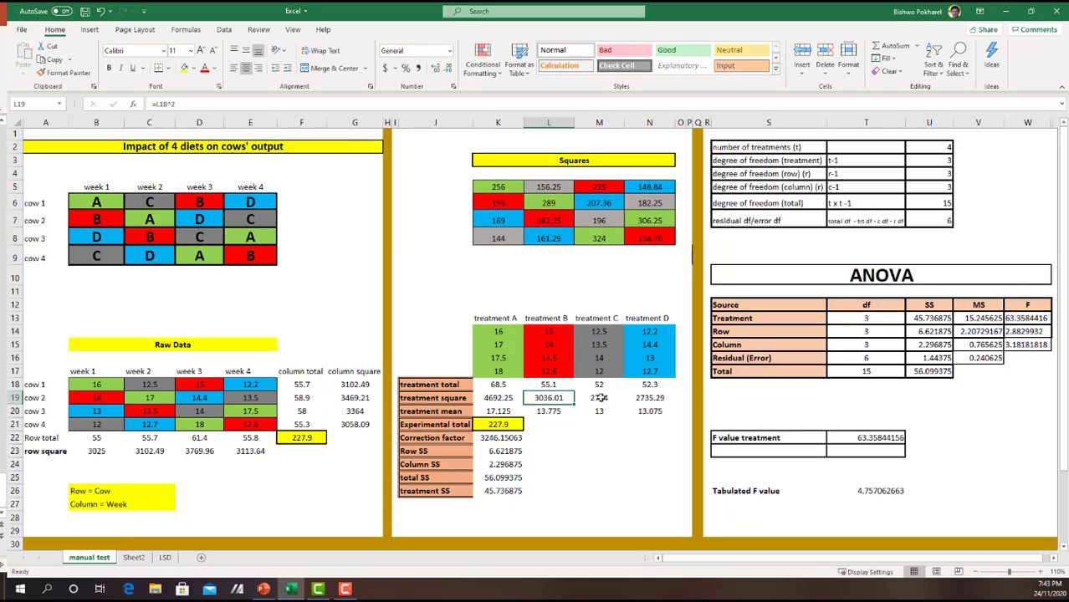
left_click(604, 399)
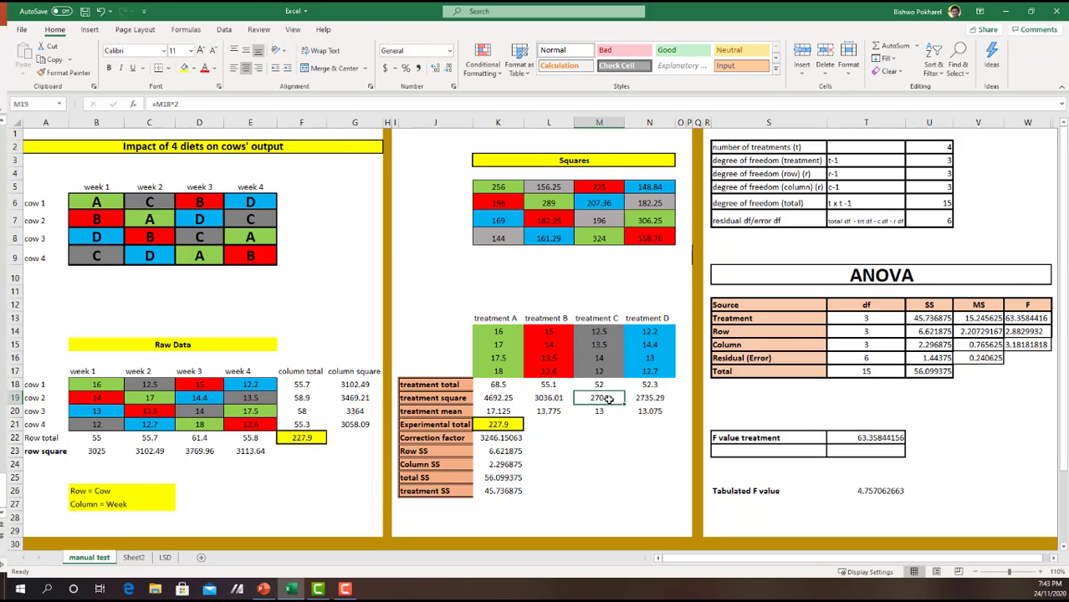
left_click(653, 399)
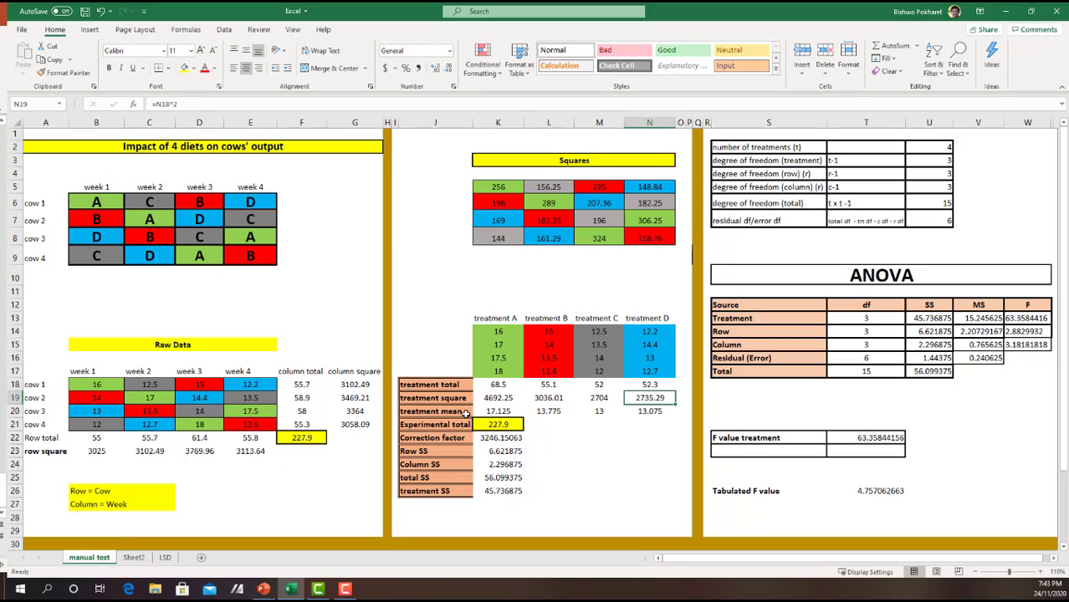
- Check the treatment mean formulas in K20:N20 against each treatment's four values in rows 14 to 17
left_click(498, 412)
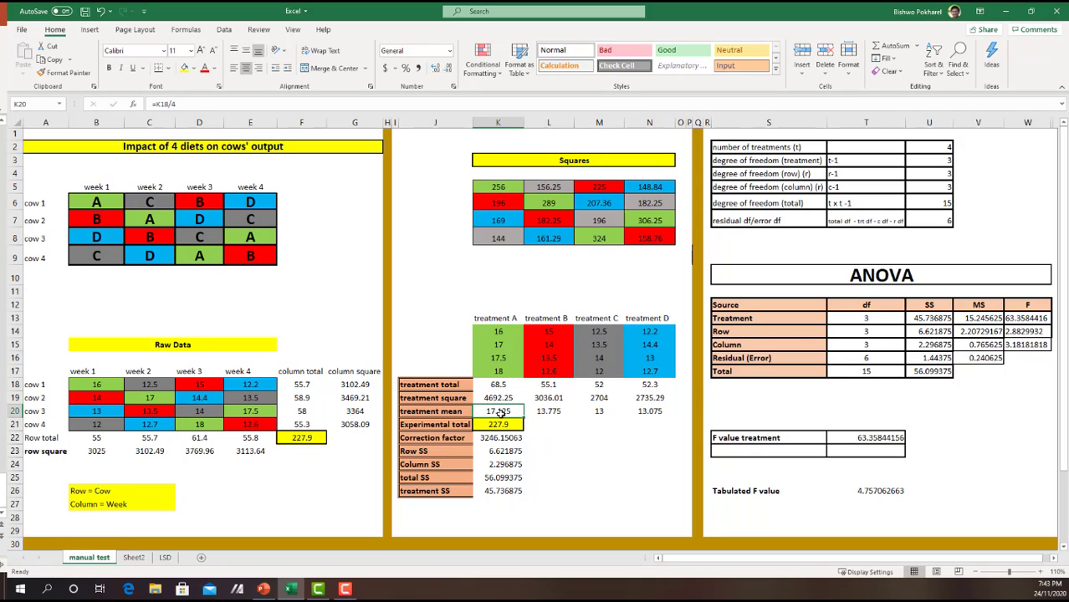
left_click_drag(503, 331, 502, 374)
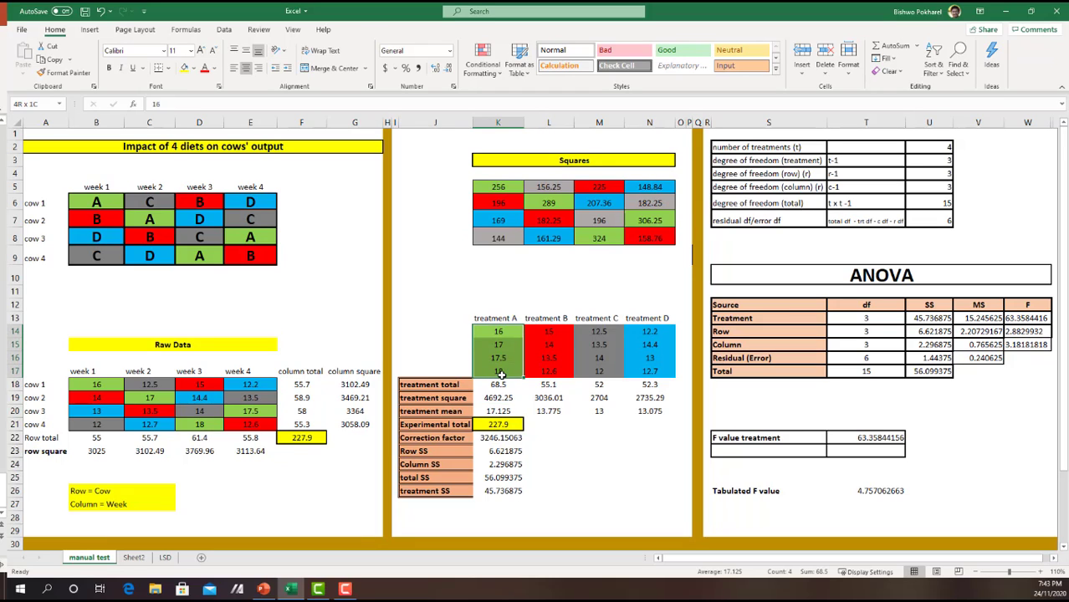
left_click(549, 411)
left_click_drag(549, 331, 549, 373)
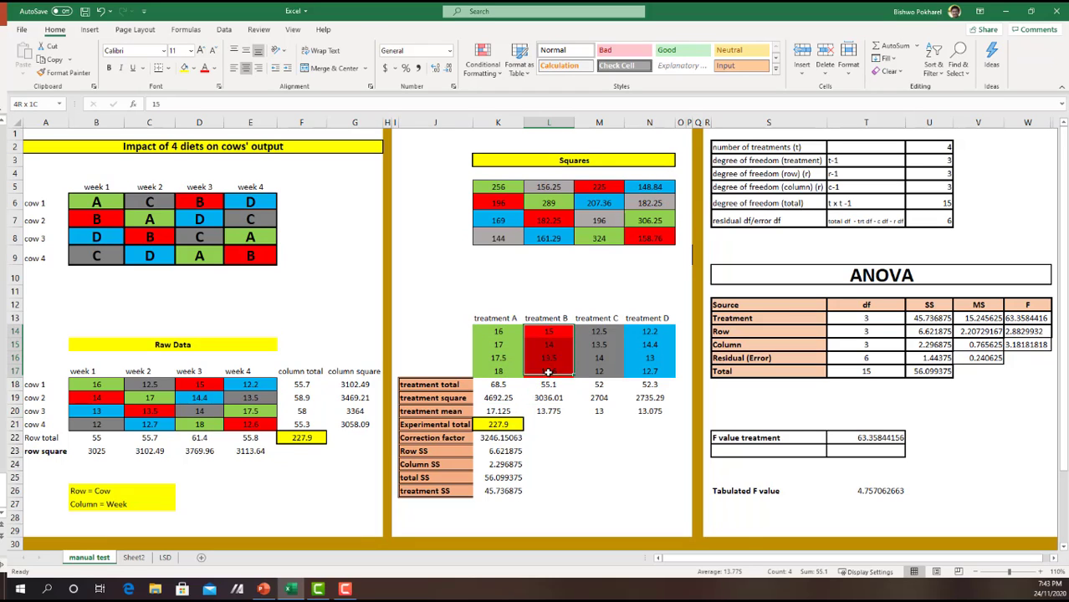
left_click(599, 412)
left_click_drag(599, 332, 599, 373)
left_click(650, 412)
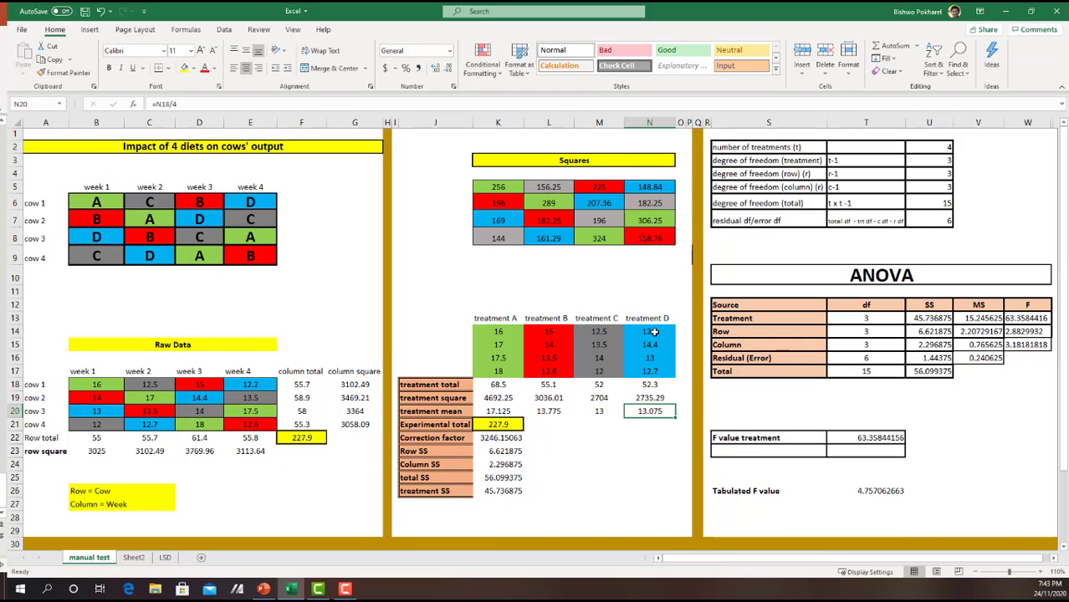
left_click_drag(653, 332, 650, 373)
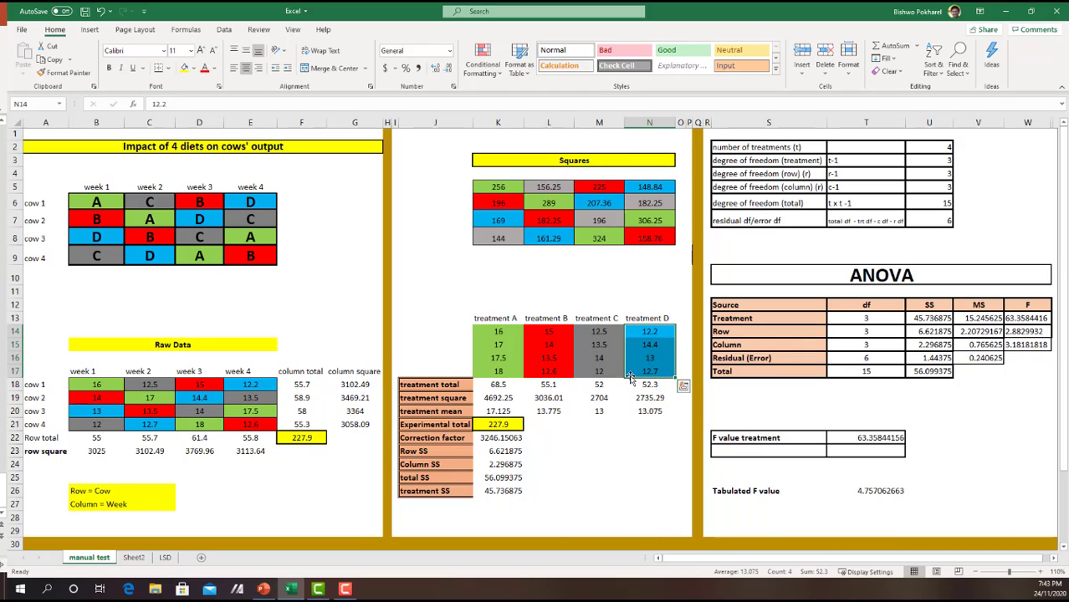
- Inspect the cell references in the experimental total formula in K21 and the correction factor formula in K22, leaving both unedited
left_click(507, 425)
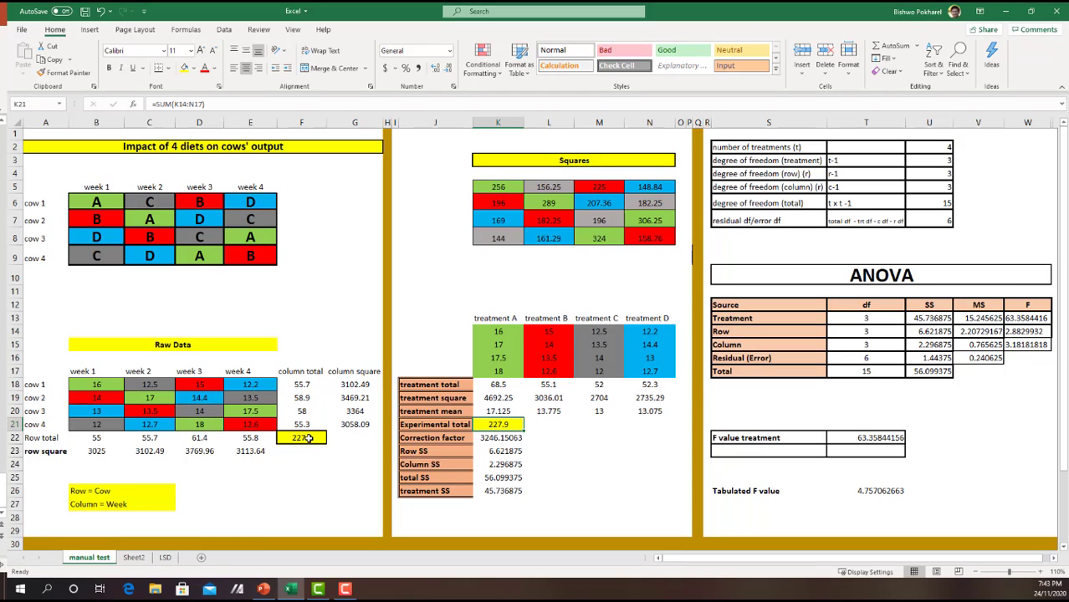
left_click(234, 104)
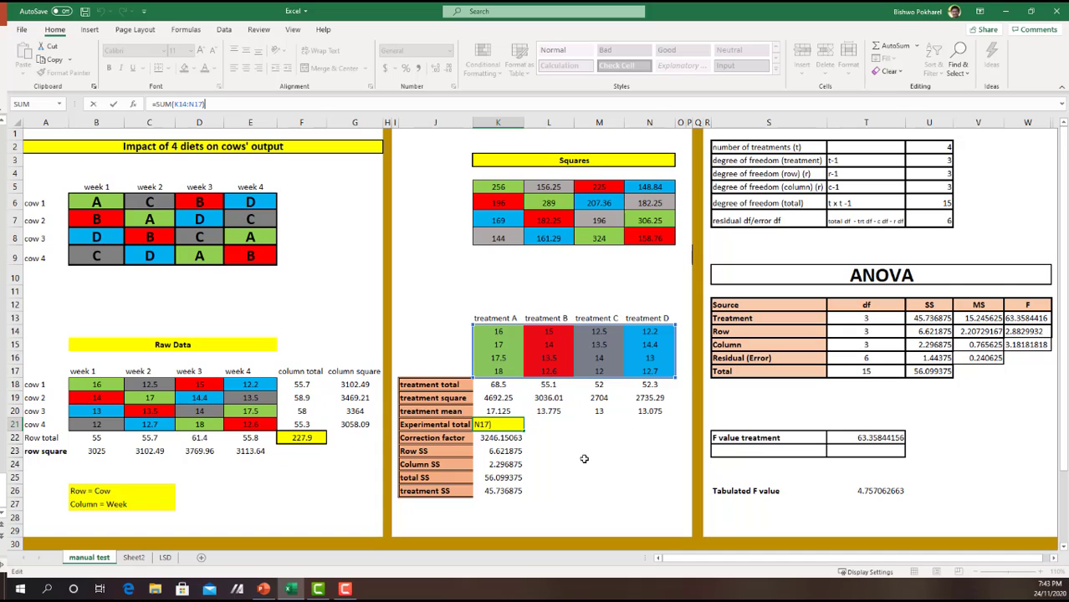
left_click(511, 440)
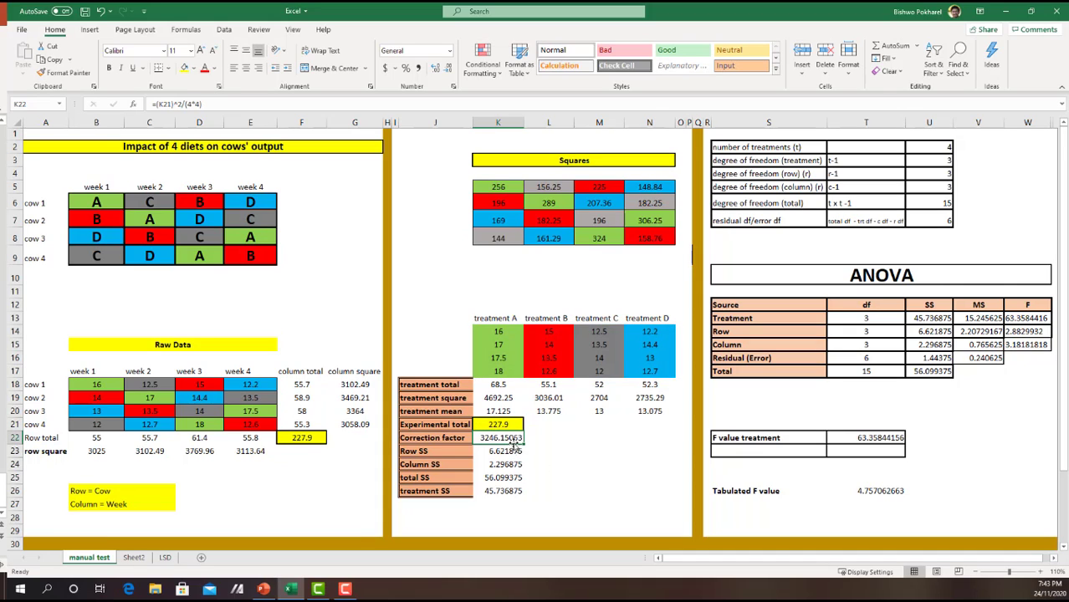
left_click(277, 102)
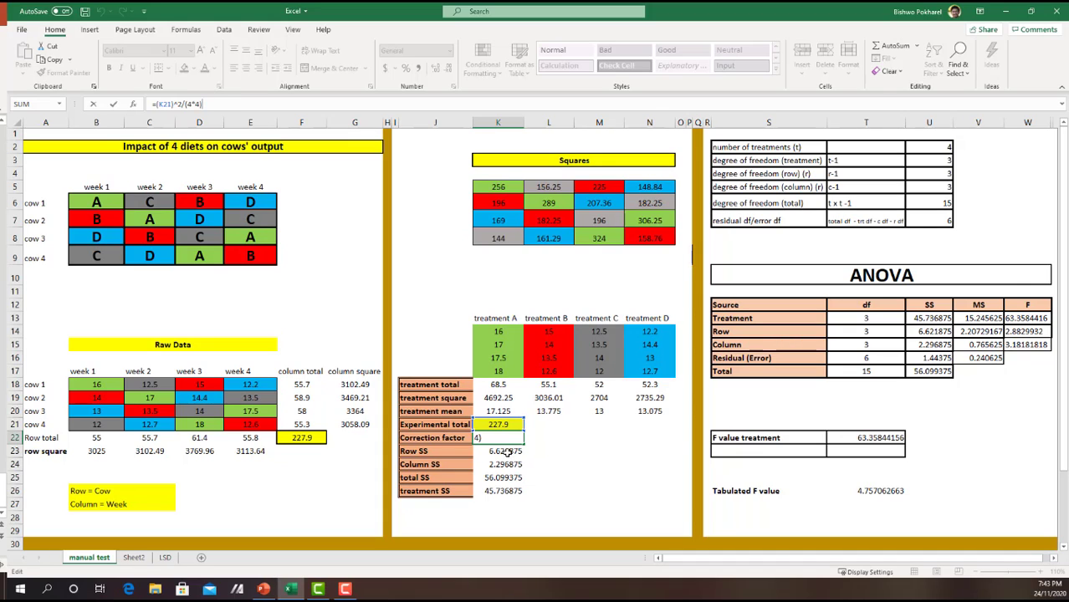
key("Return")
- Add the note "cow ss" in L23 beside the Row SS value
left_click(410, 452)
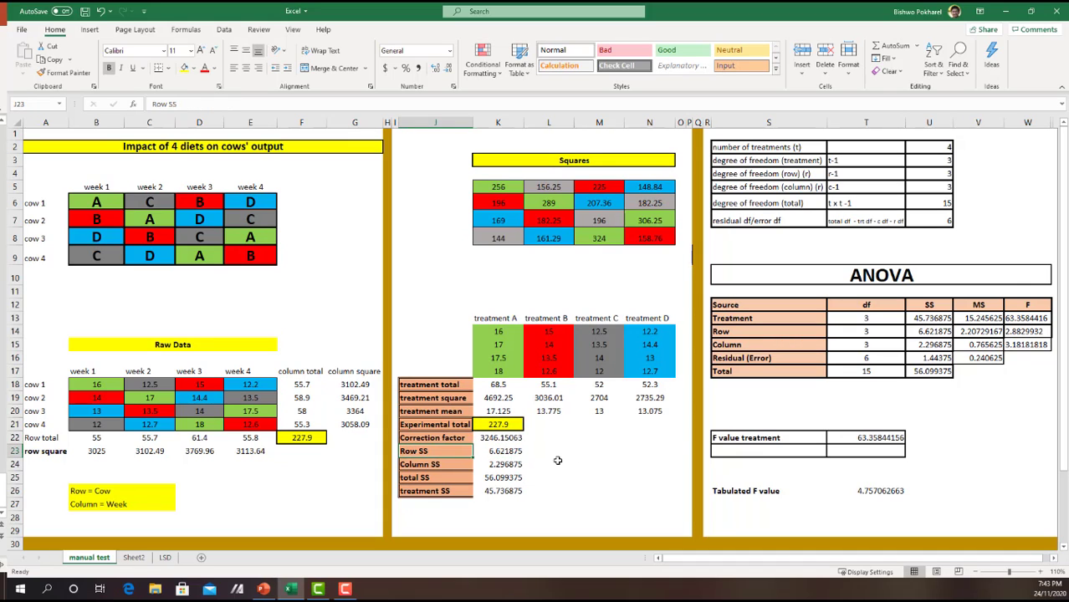
double_click(545, 450)
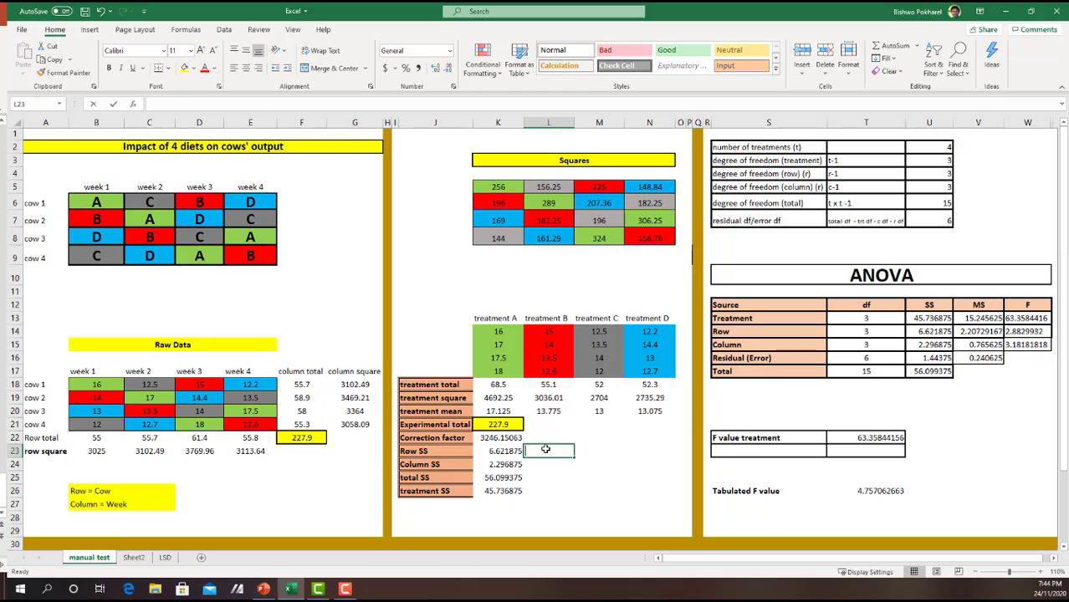
type("cow ss")
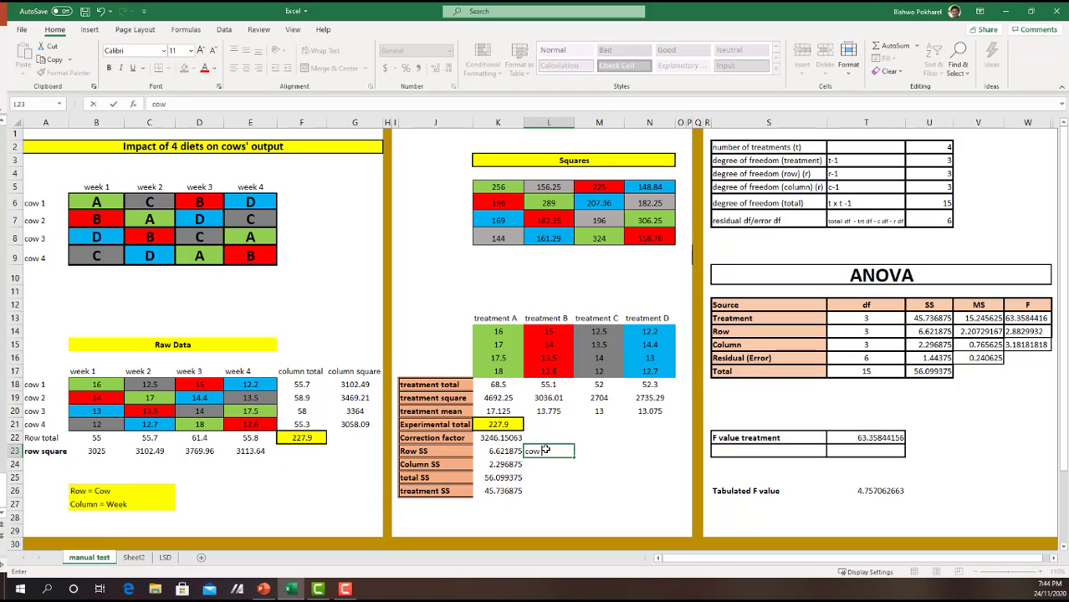
- Inspect which cells the Row SS formula in K23 uses, leaving it unedited
left_click(512, 453)
left_click(281, 102)
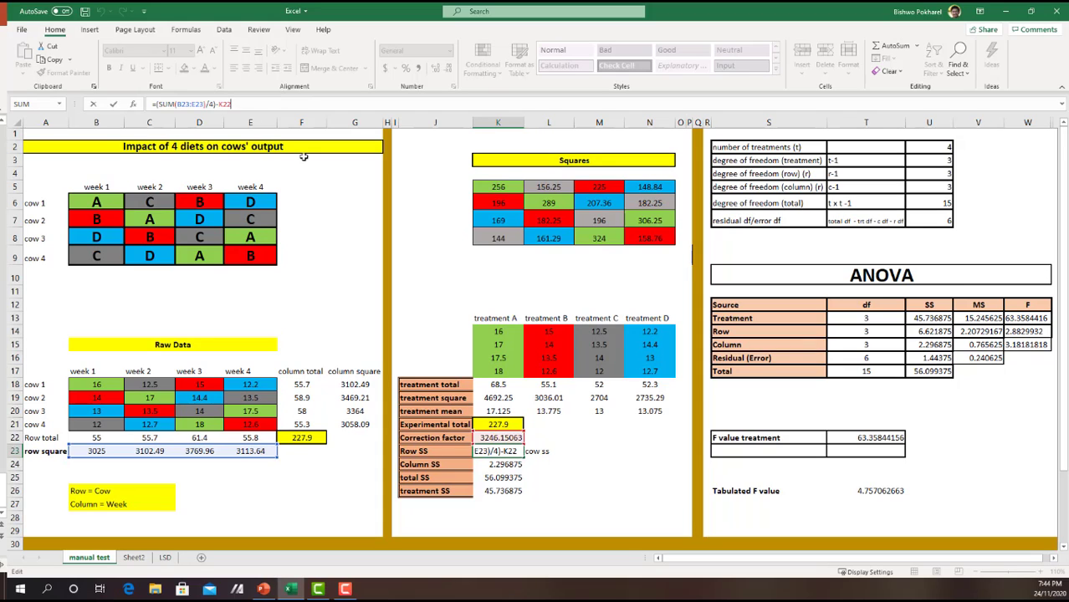
key("Return")
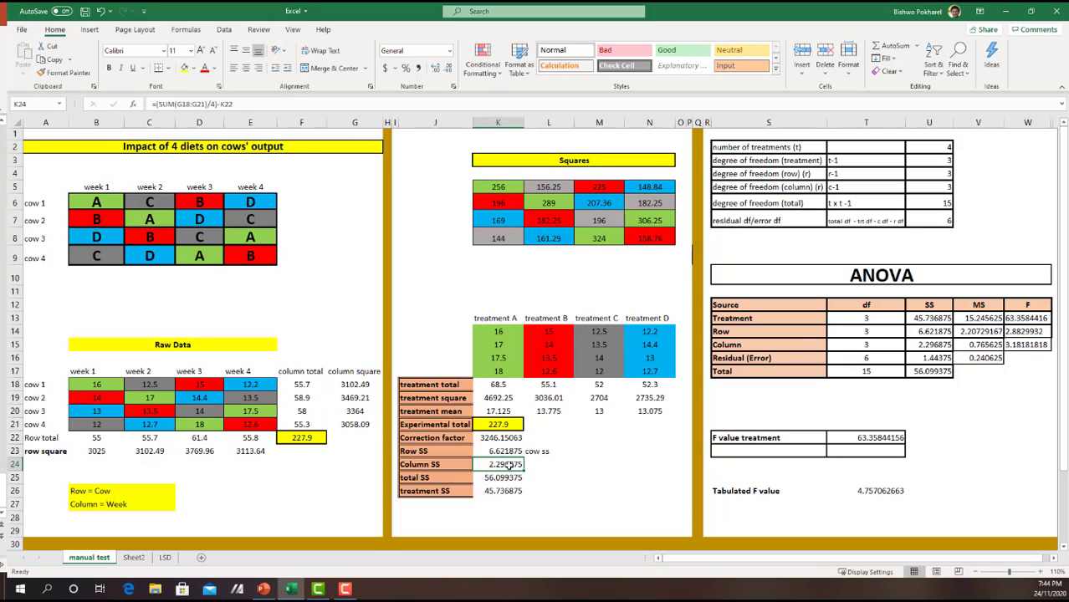
- Inspect which cells the Column SS, total SS and treatment SS formulas in K24:K26 use, leaving them unedited
left_click(271, 104)
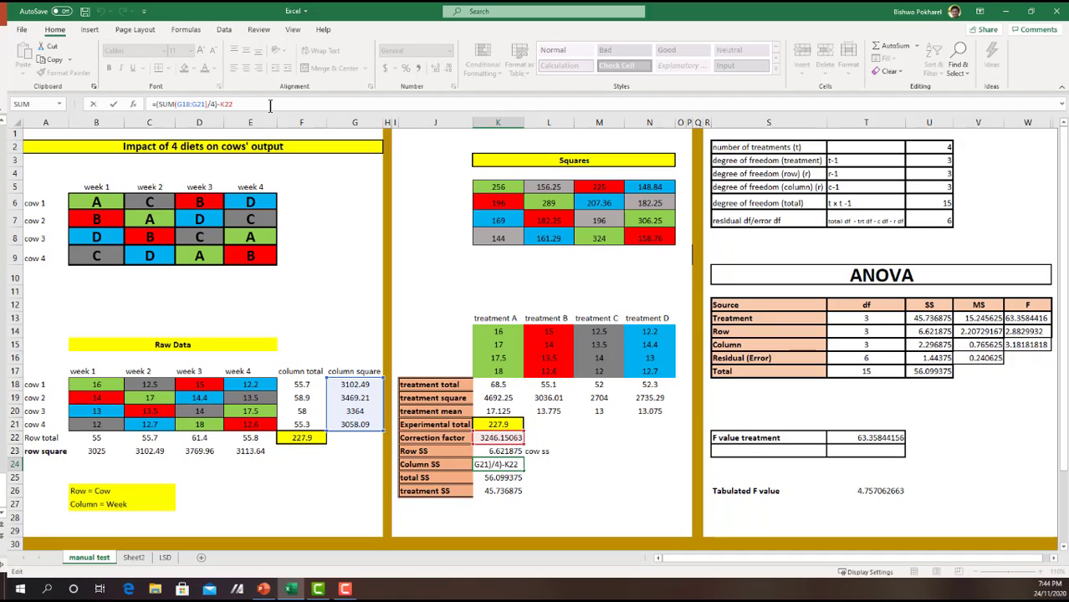
left_click(500, 478)
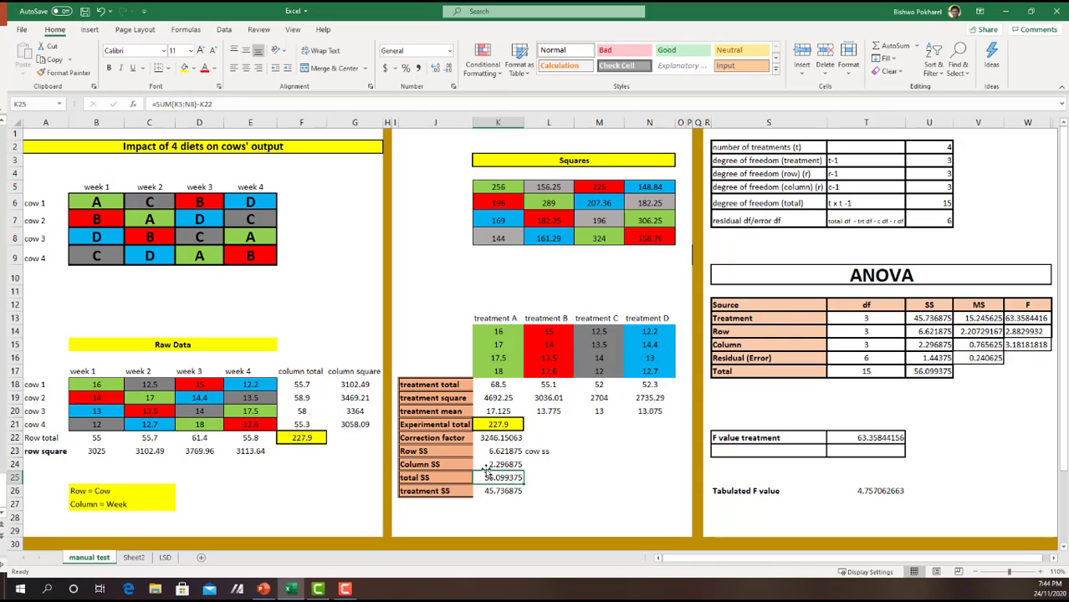
left_click(240, 102)
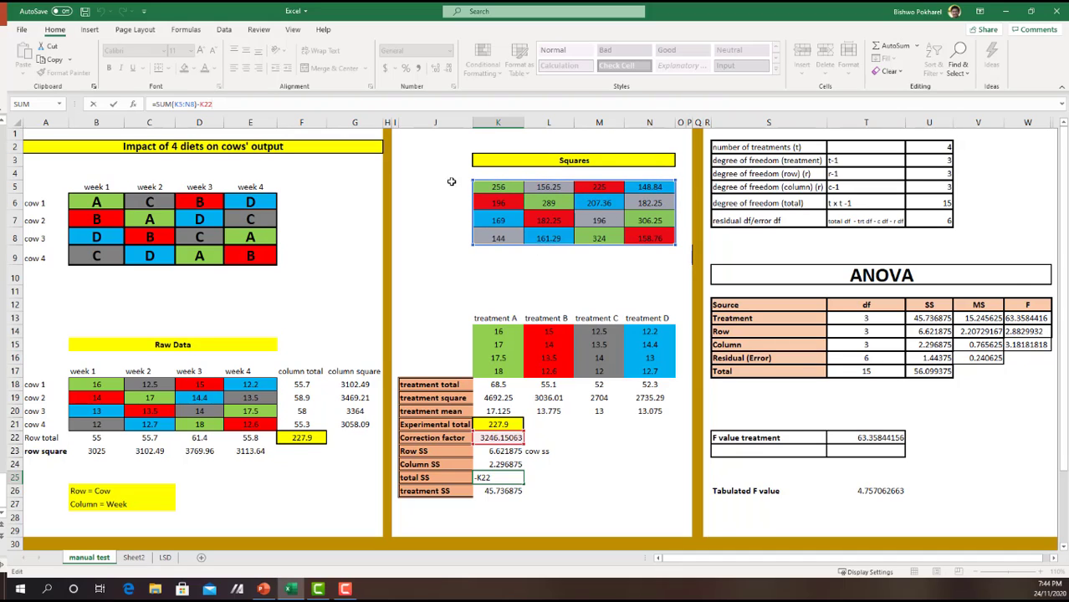
left_click(507, 494)
left_click(276, 103)
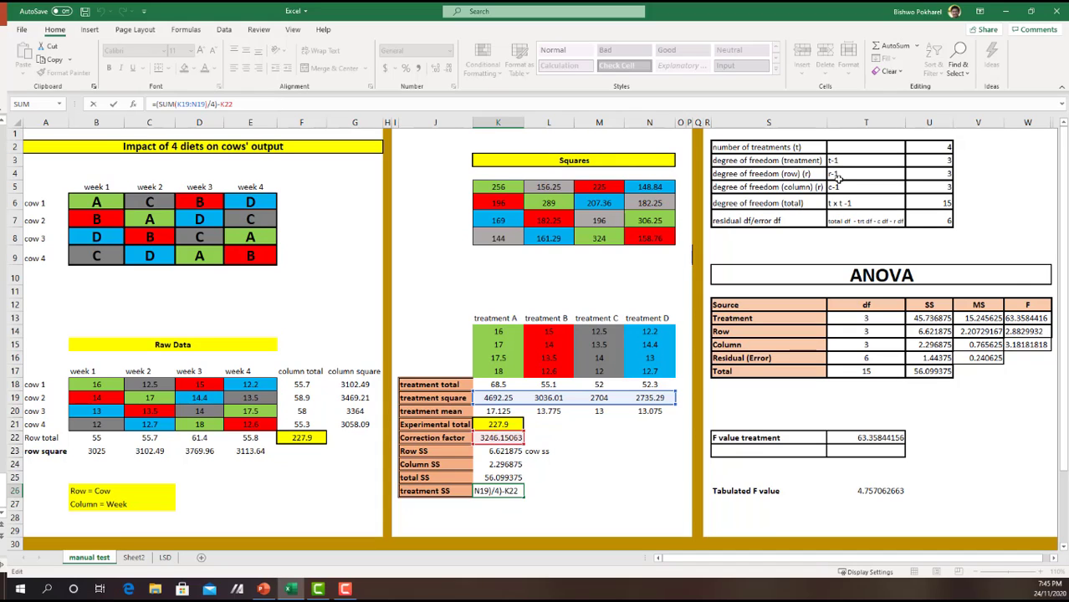
- Review the number of treatments and the treatment, row and column degrees of freedom with their formulas in S2:U5
left_click(811, 146)
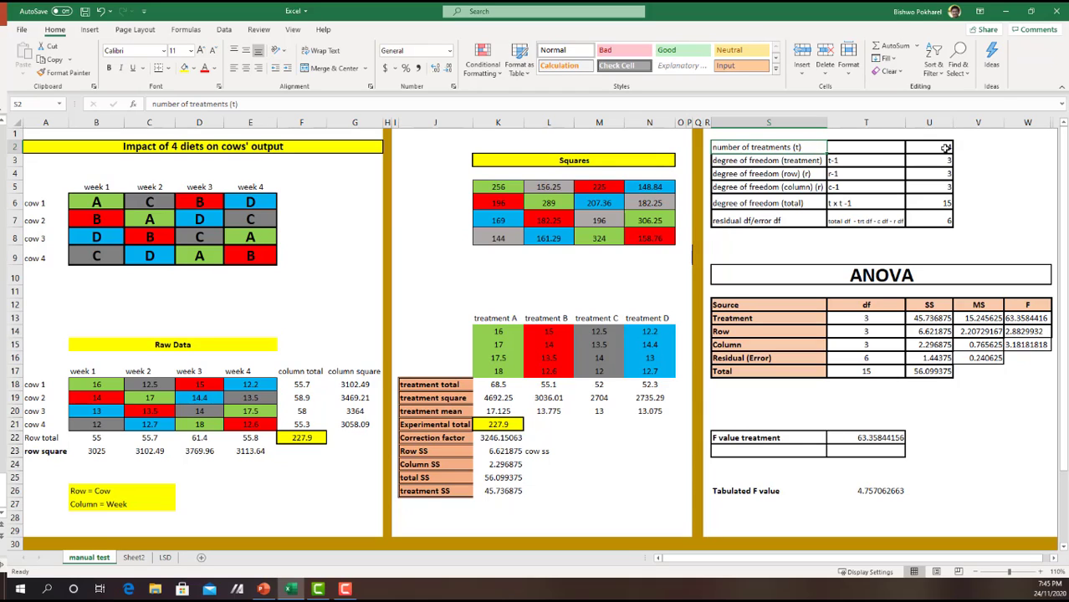
left_click(786, 160)
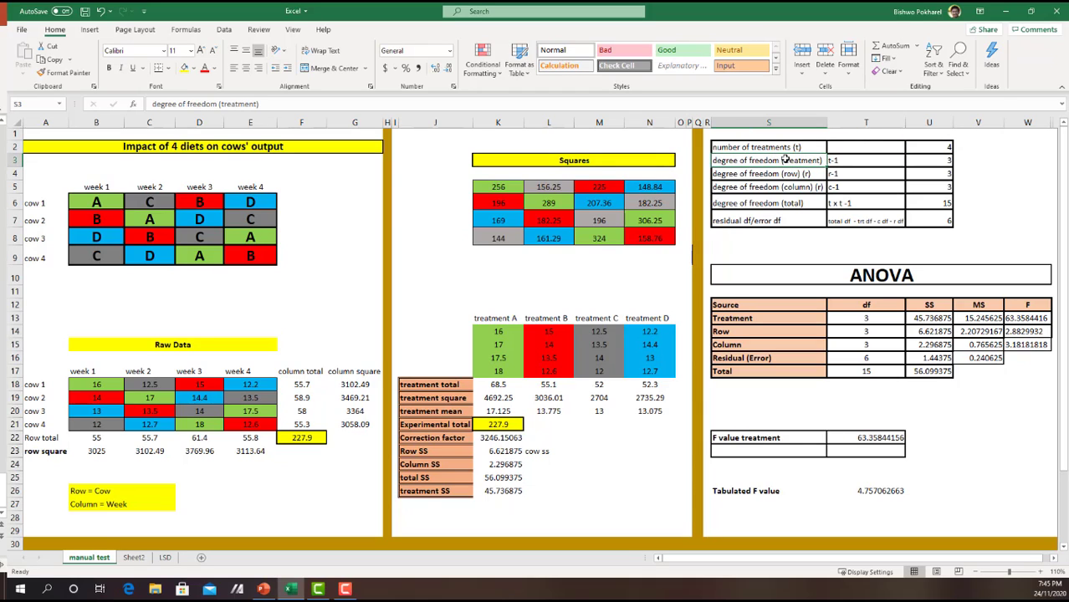
left_click(853, 163)
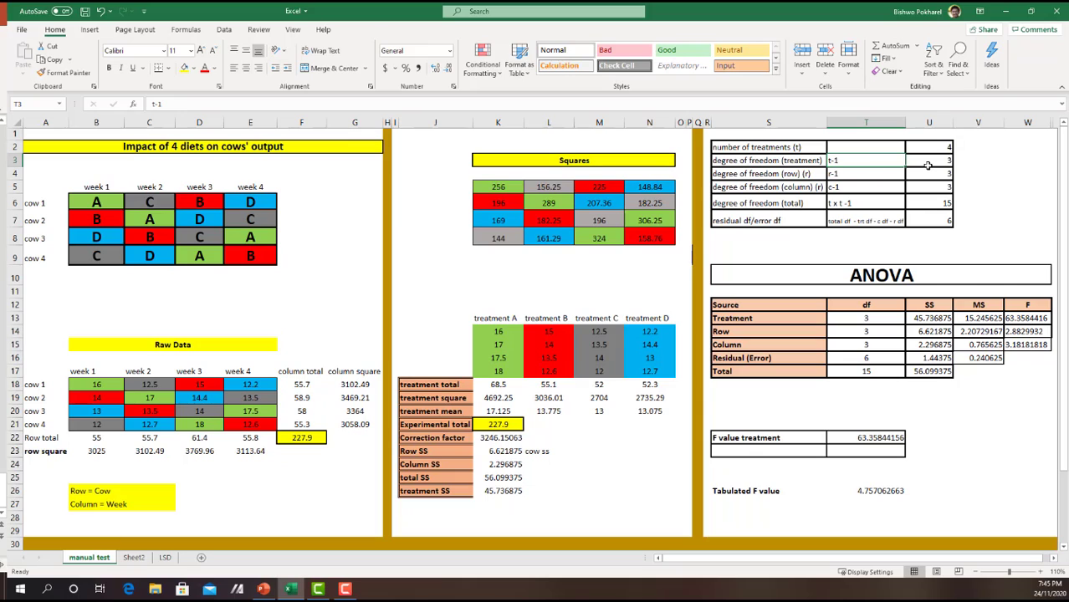
left_click(929, 163)
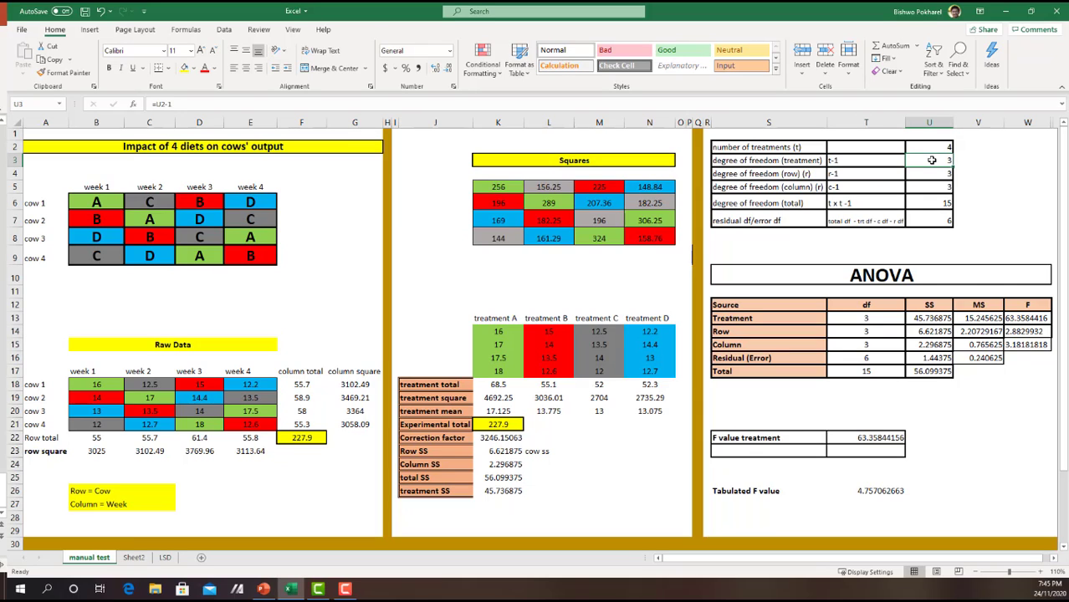
left_click(791, 172)
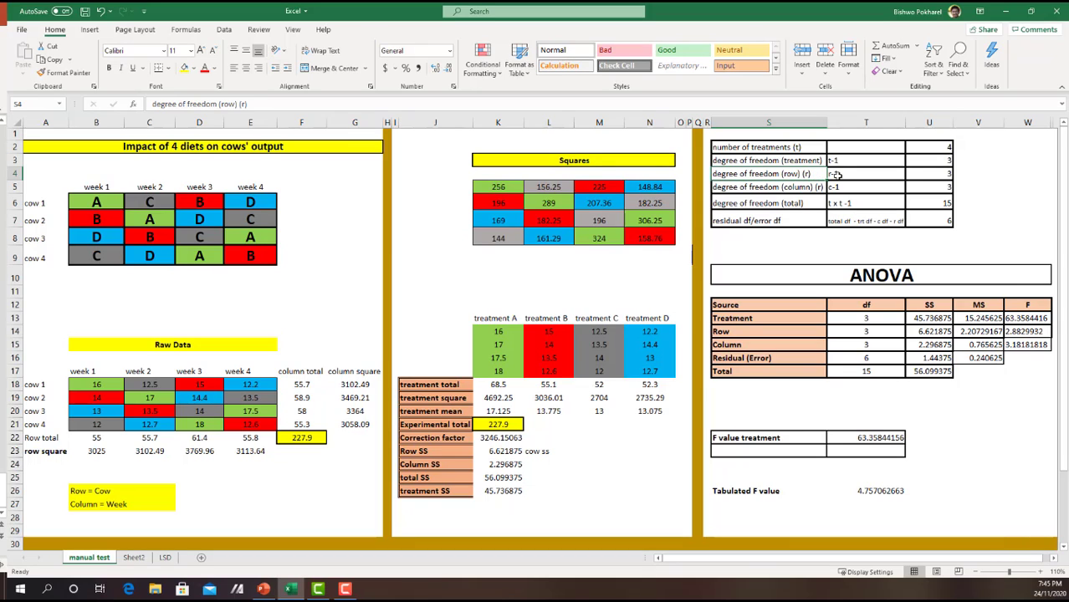
left_click(839, 174)
left_click(926, 173)
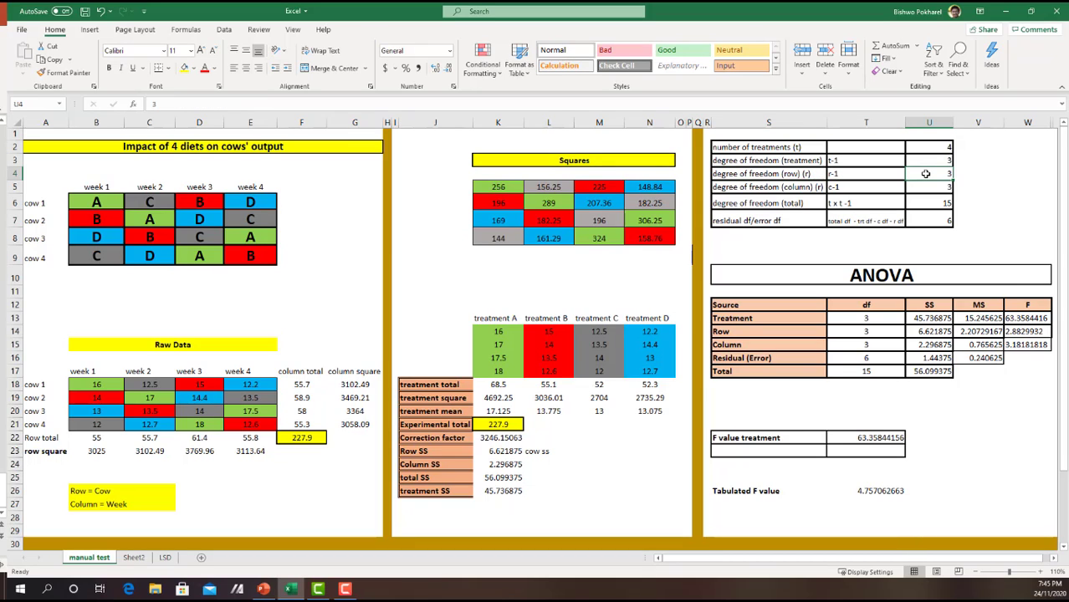
left_click(795, 188)
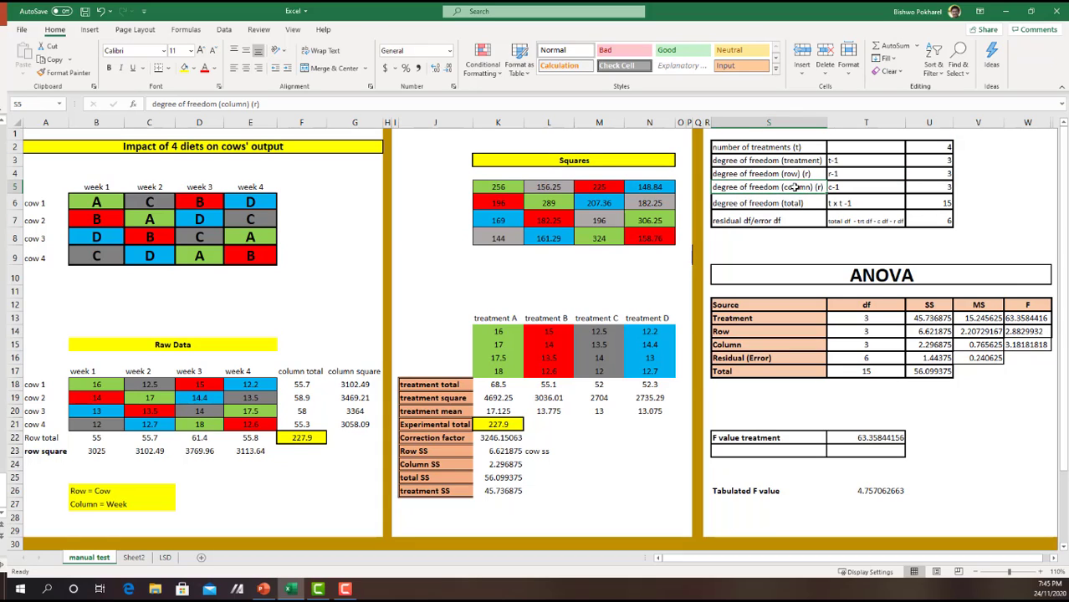
left_click(876, 187)
left_click(923, 188)
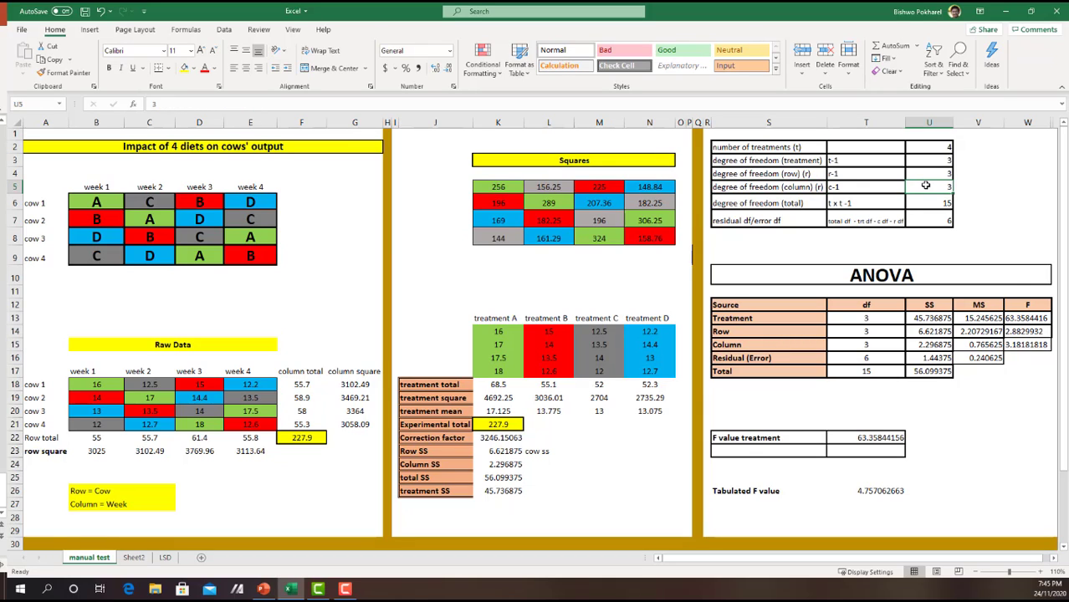
- Examine the total degrees of freedom and how the residual value derives from the total, column, row and treatment entries
left_click(810, 200)
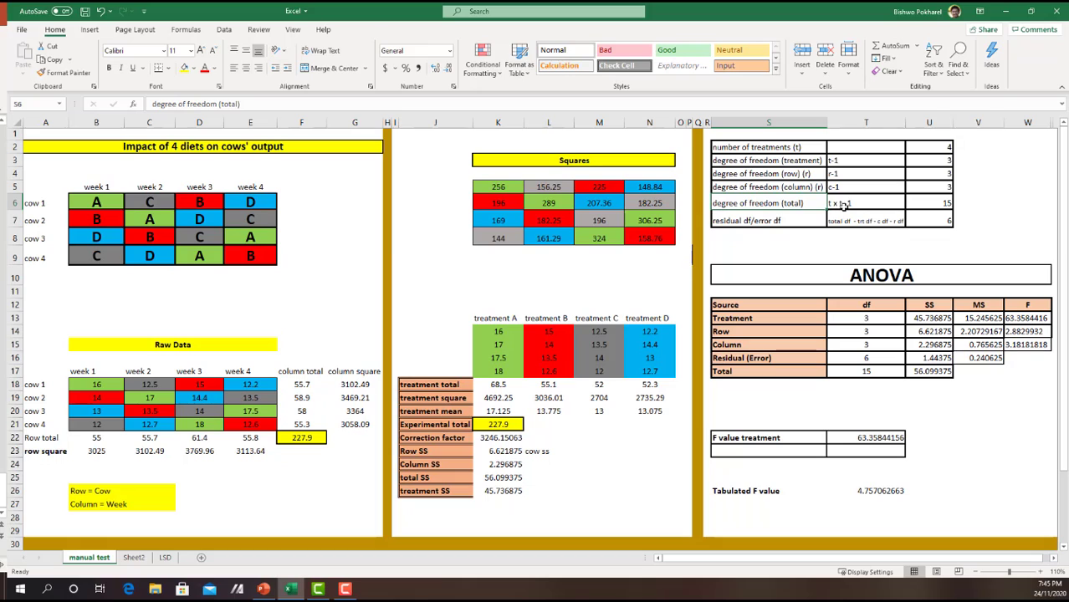
left_click(936, 201)
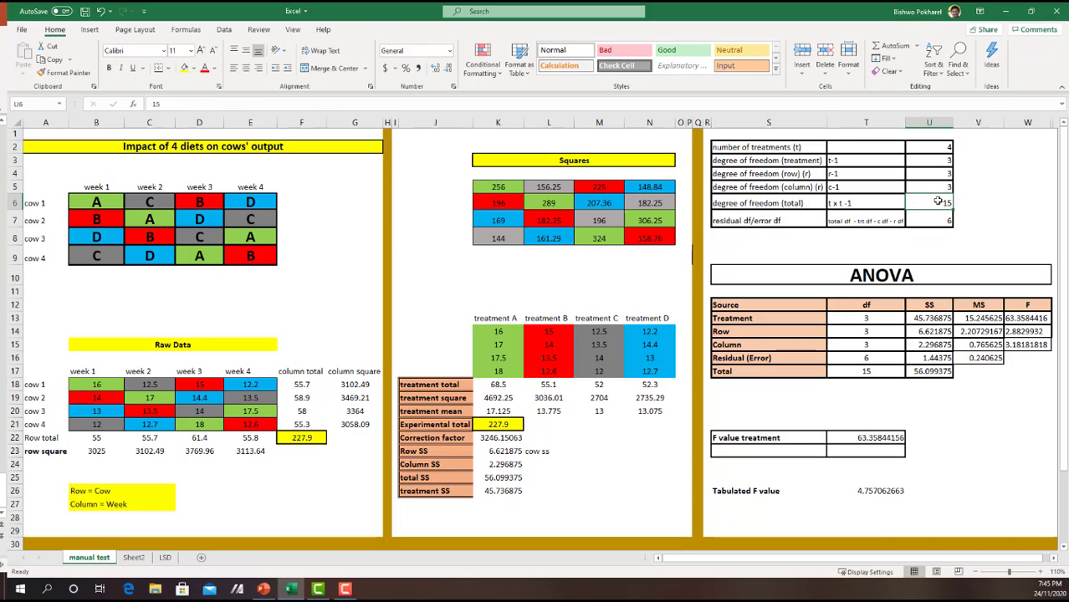
left_click(757, 219)
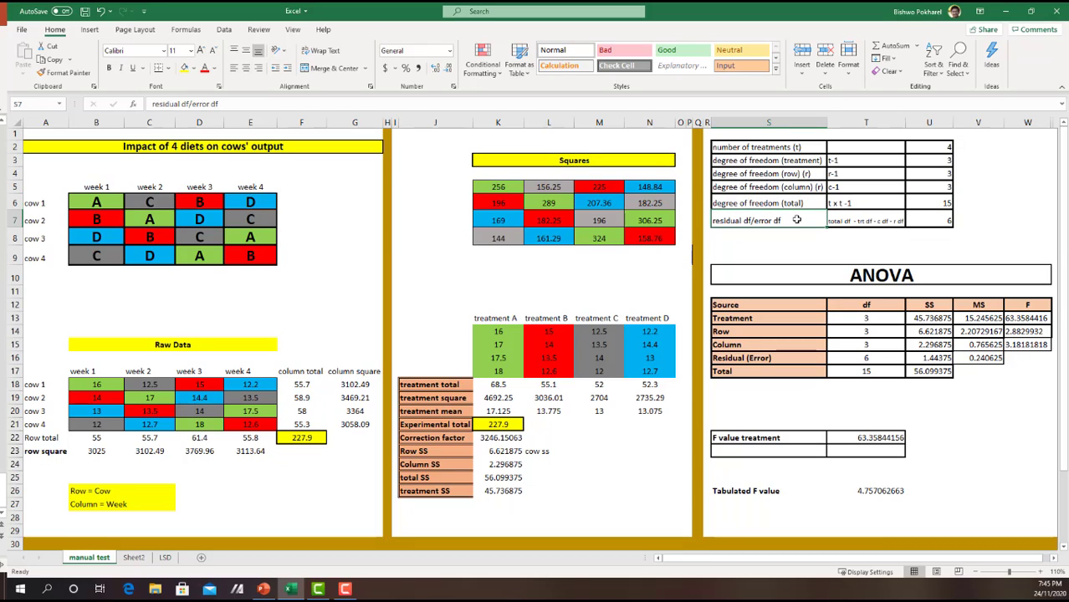
left_click(846, 201)
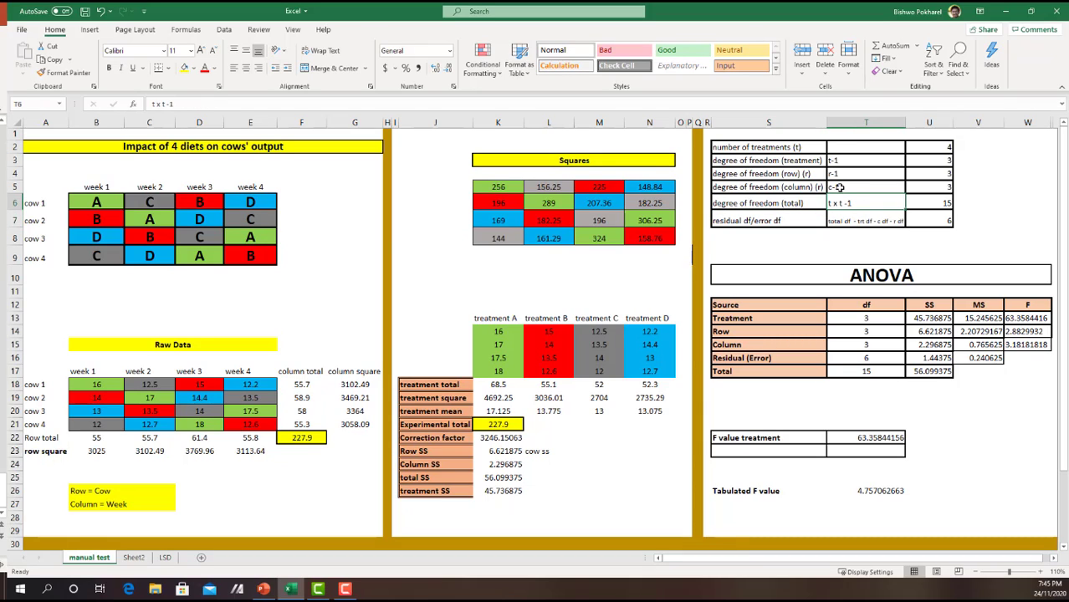
left_click(839, 187)
left_click(844, 174)
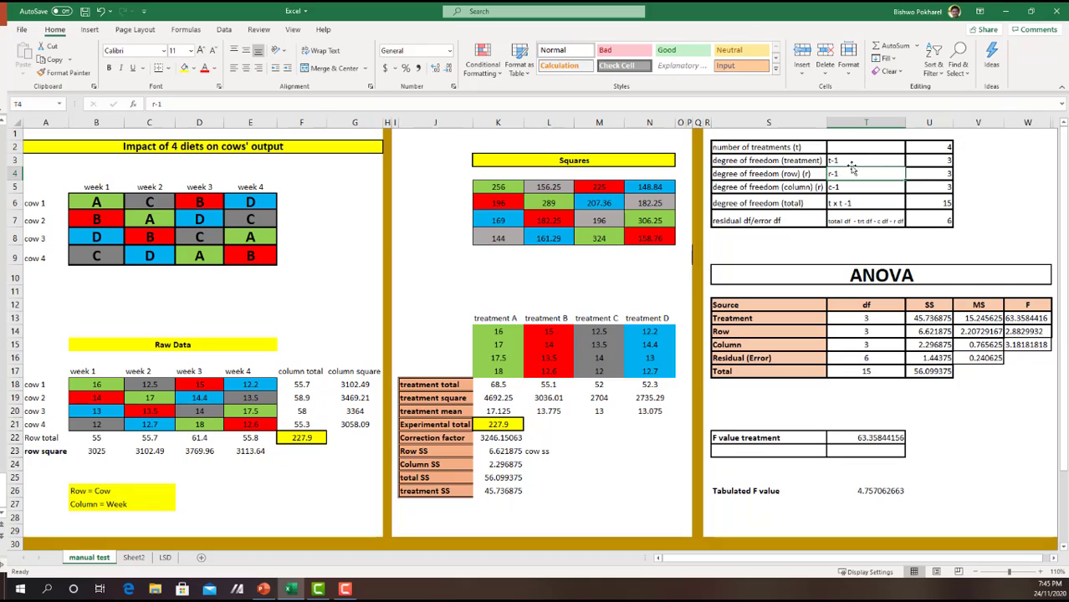
left_click(851, 163)
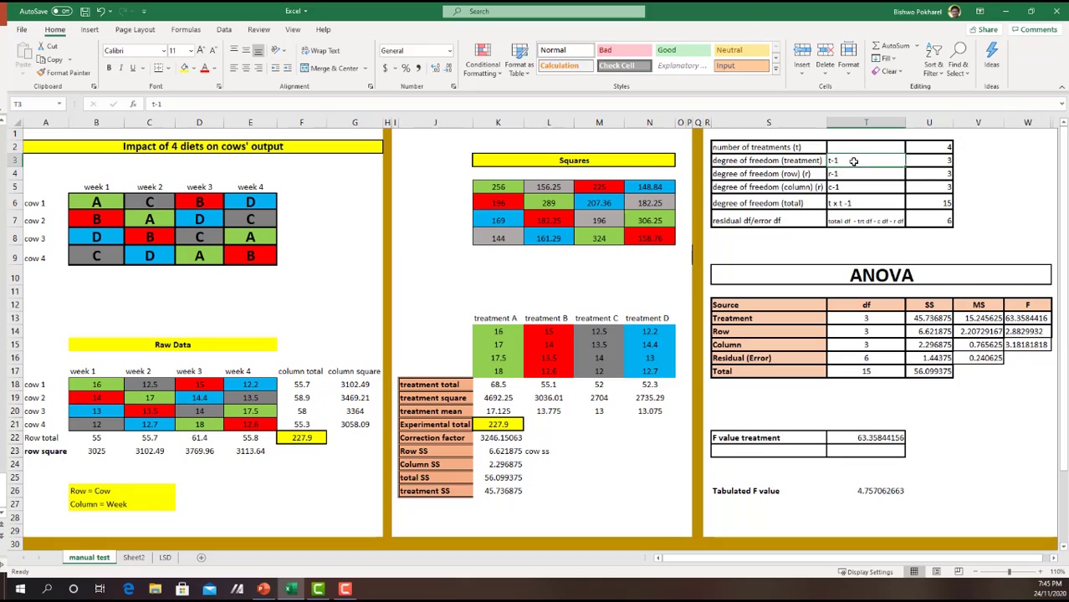
left_click(944, 199)
left_click(943, 186)
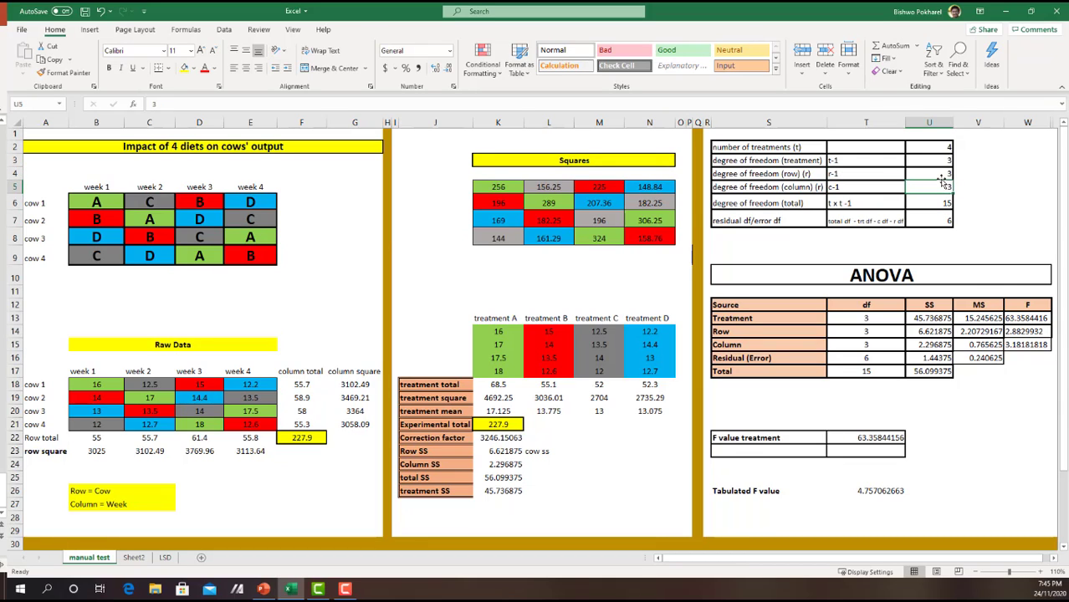
left_click(943, 174)
left_click(942, 161)
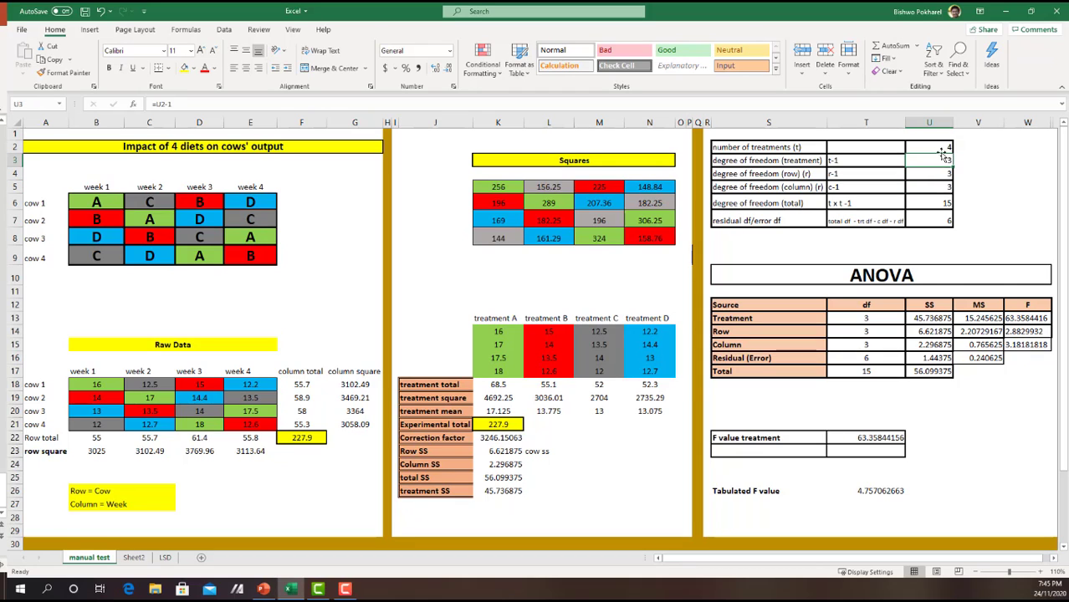
- In the ANOVA table's Source column, extend the labels in S14 to "Row cow" and in S15 to "Column week"
left_click_drag(781, 306, 1026, 371)
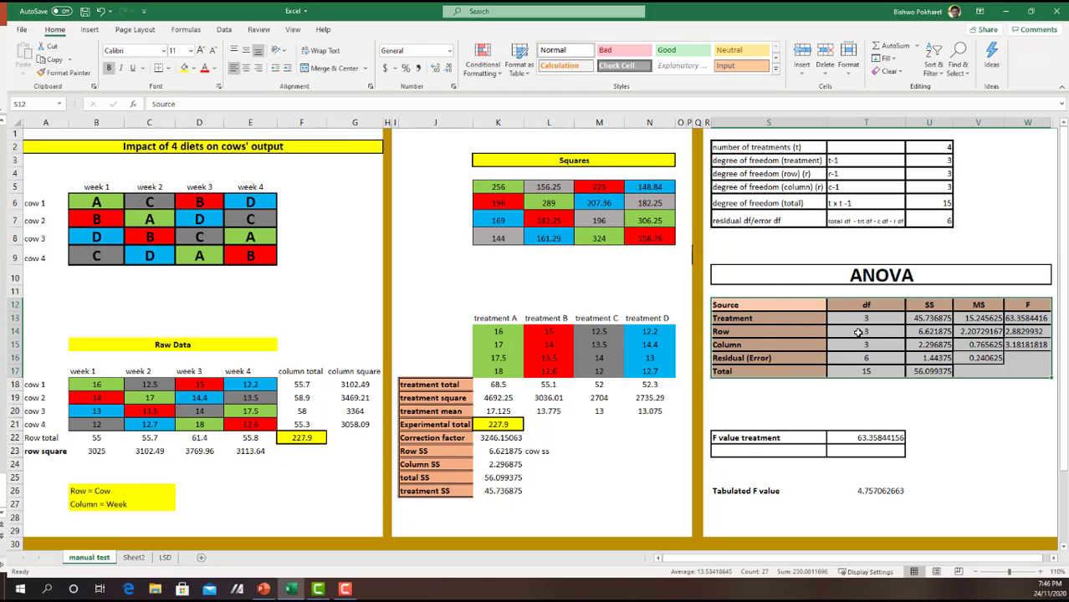
left_click(785, 320)
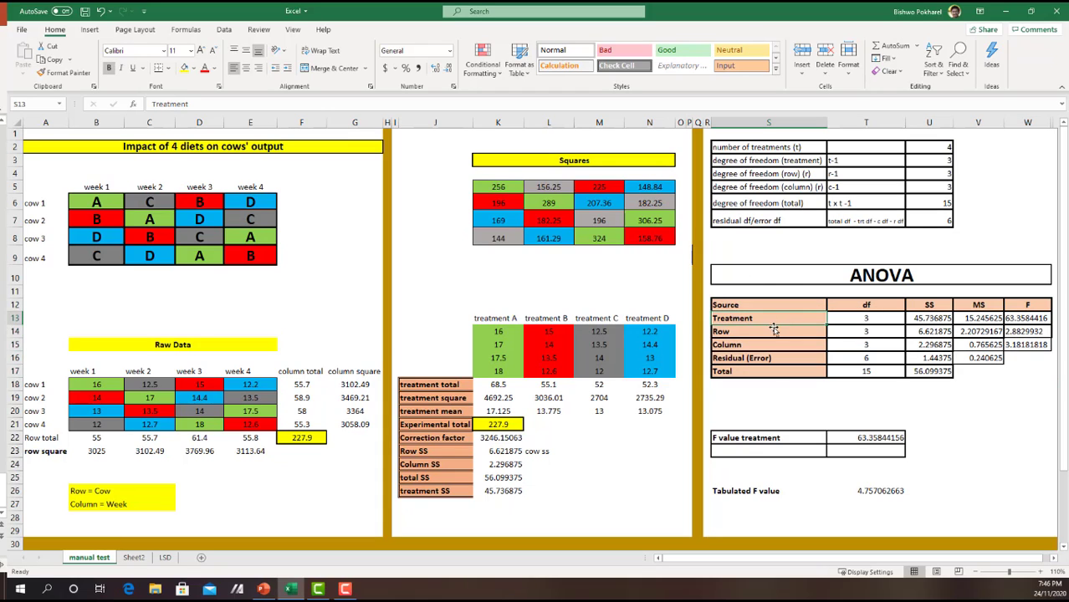
left_click(774, 330)
double_click(771, 333)
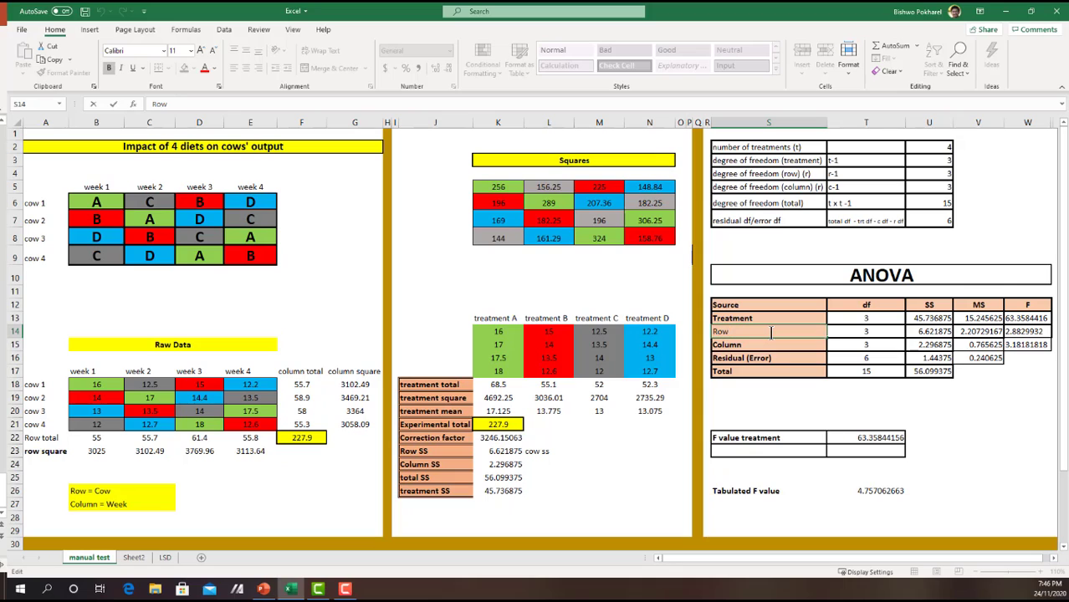
type("cow")
left_click(777, 344)
double_click(777, 345)
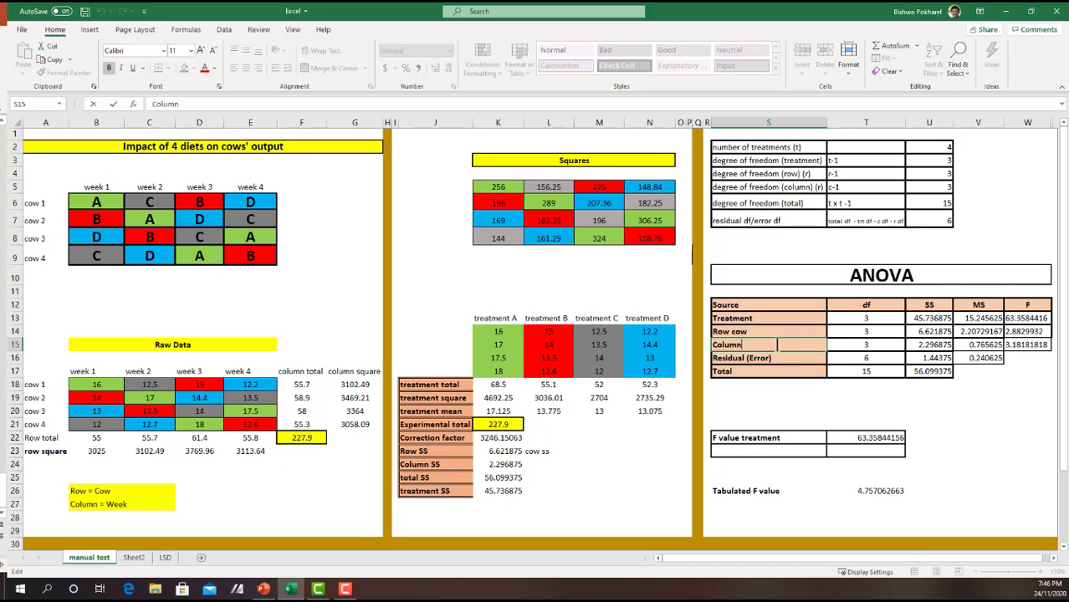
type("week")
left_click(800, 361)
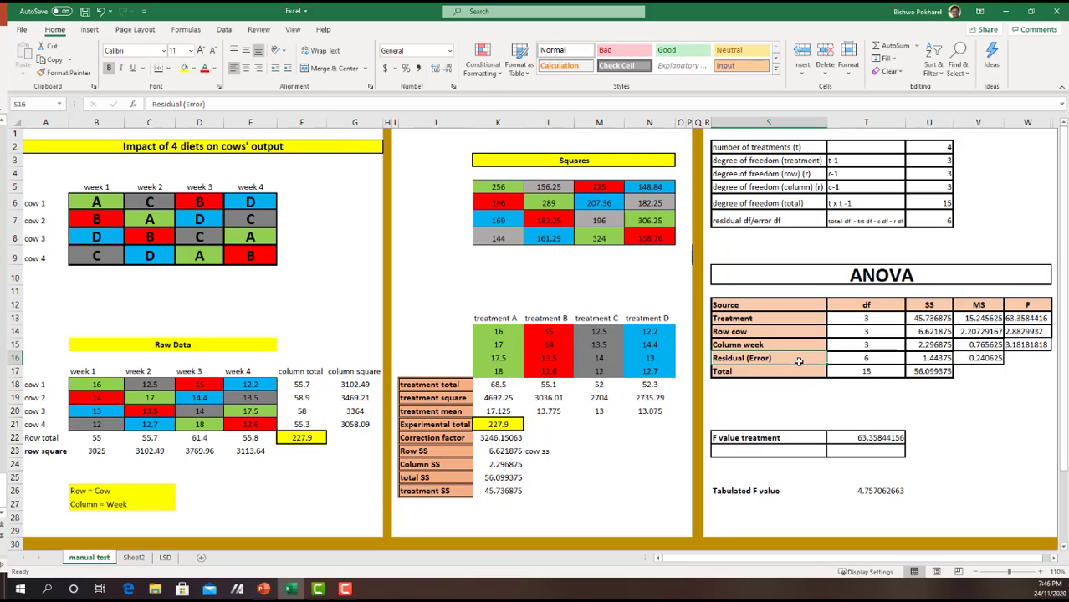
- Check the cell references behind the Treatment, Total and Residual (Error) degrees of freedom in the ANOVA table
left_click(751, 373)
left_click(889, 318)
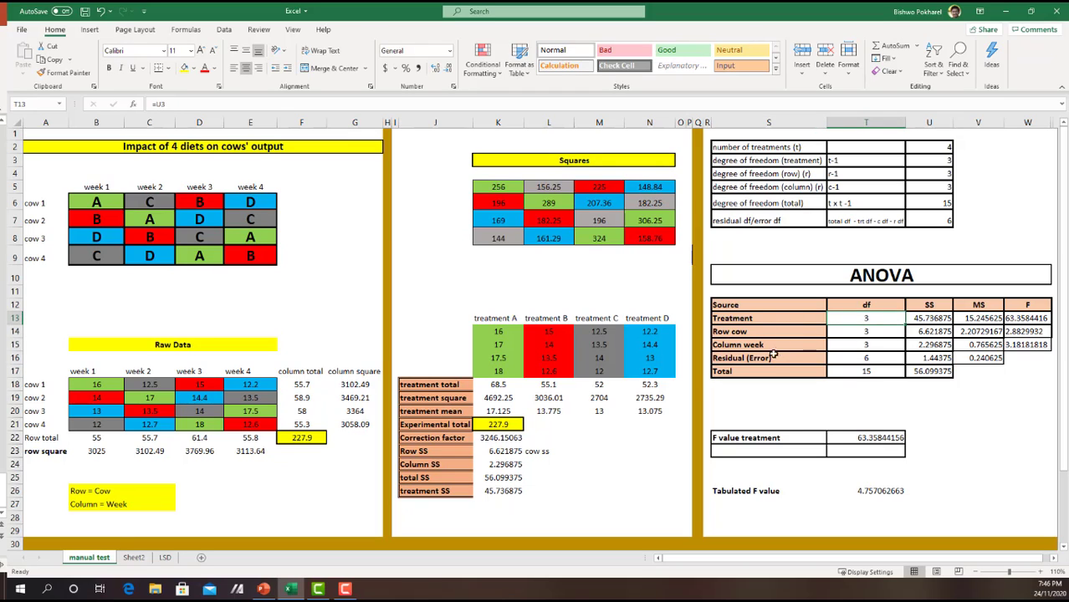
left_click(763, 375)
left_click(882, 375)
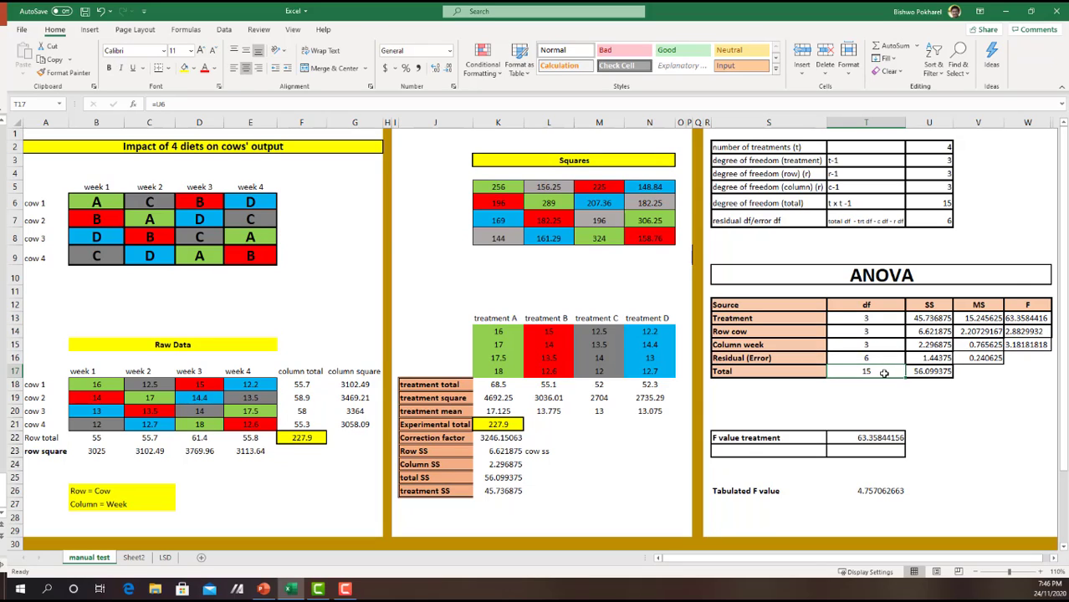
left_click(793, 355)
left_click(881, 357)
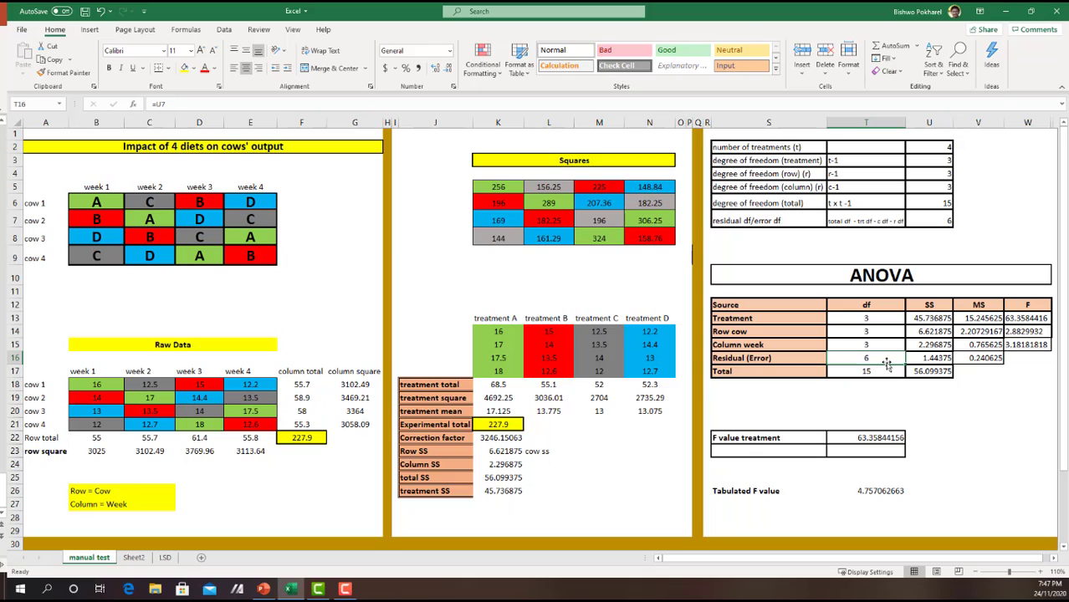
- Check which source cells feed the Treatment, Row cow and Column week sums of squares in the ANOVA table
left_click(944, 317)
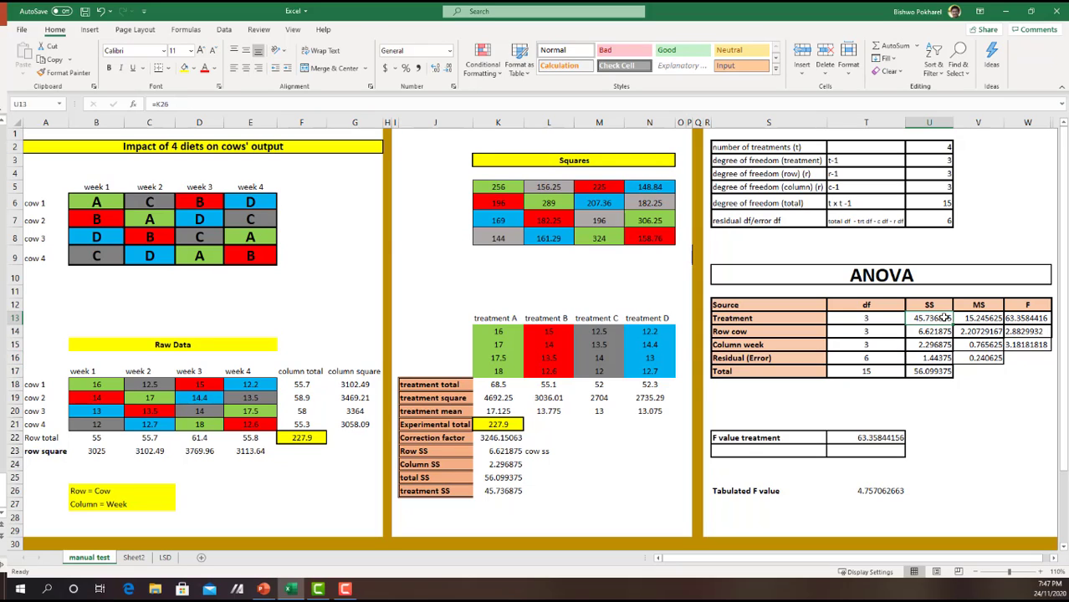
double_click(944, 318)
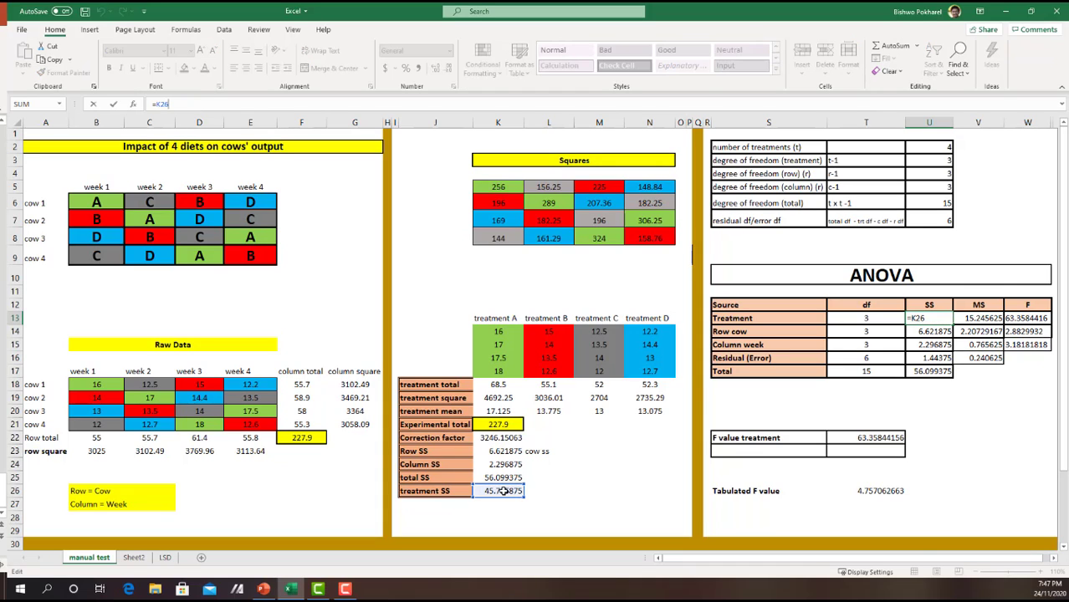
key("Return")
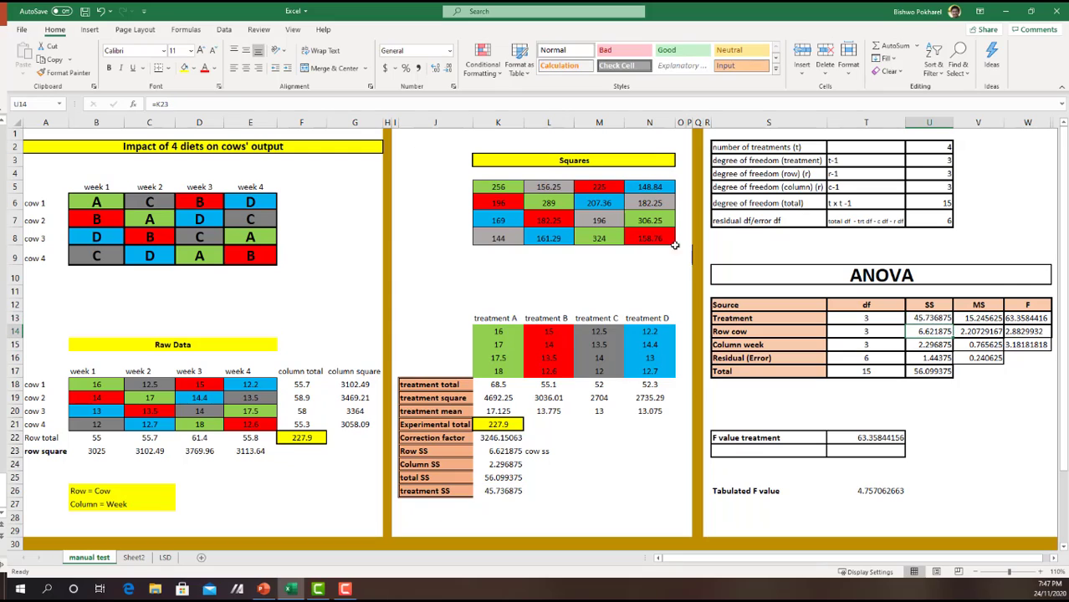
left_click(208, 104)
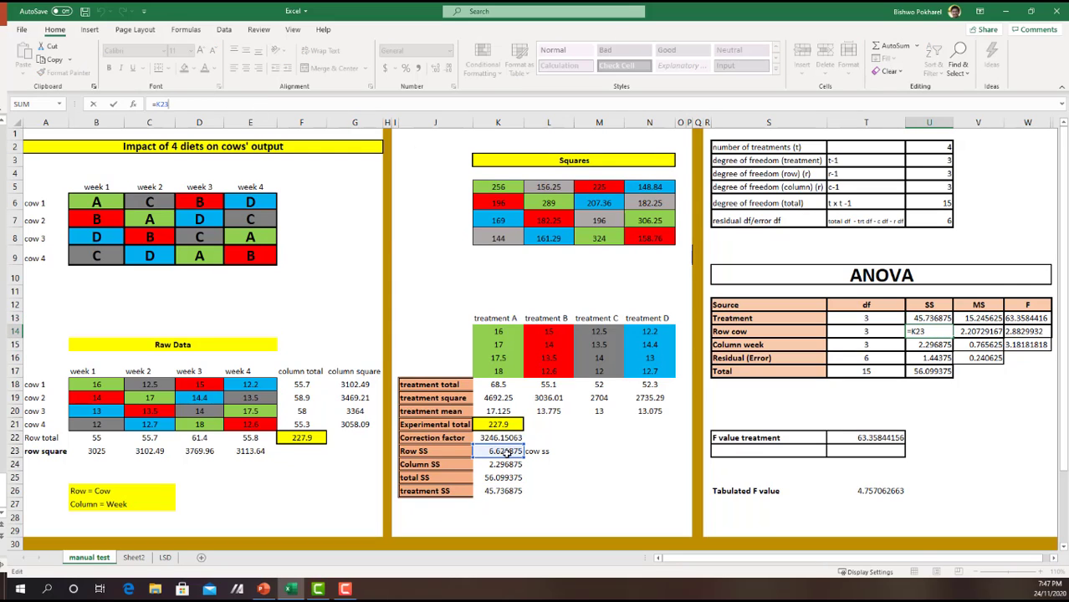
left_click(932, 345)
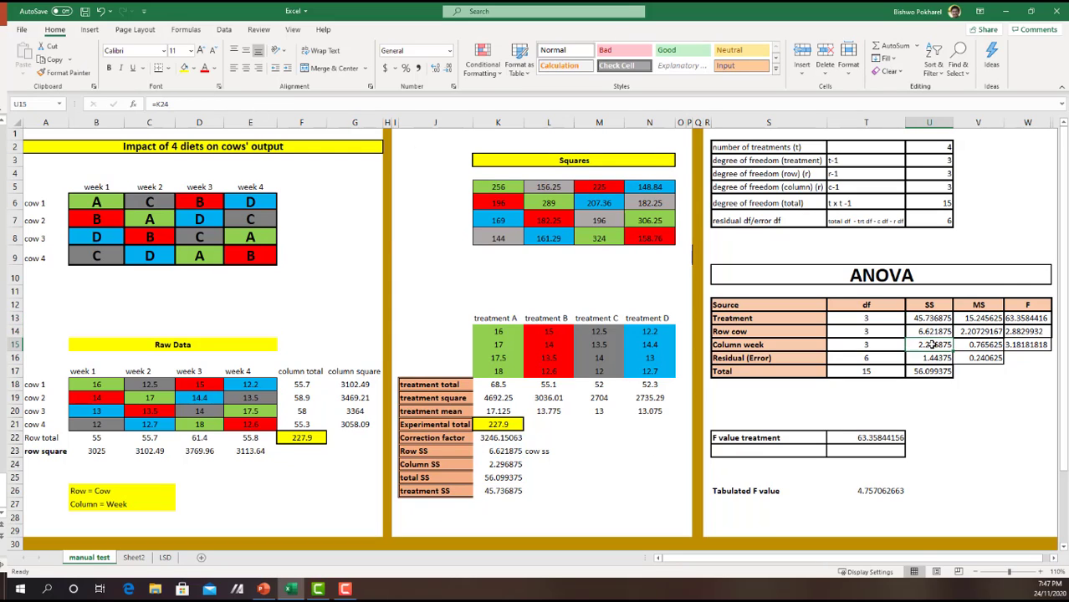
left_click(239, 104)
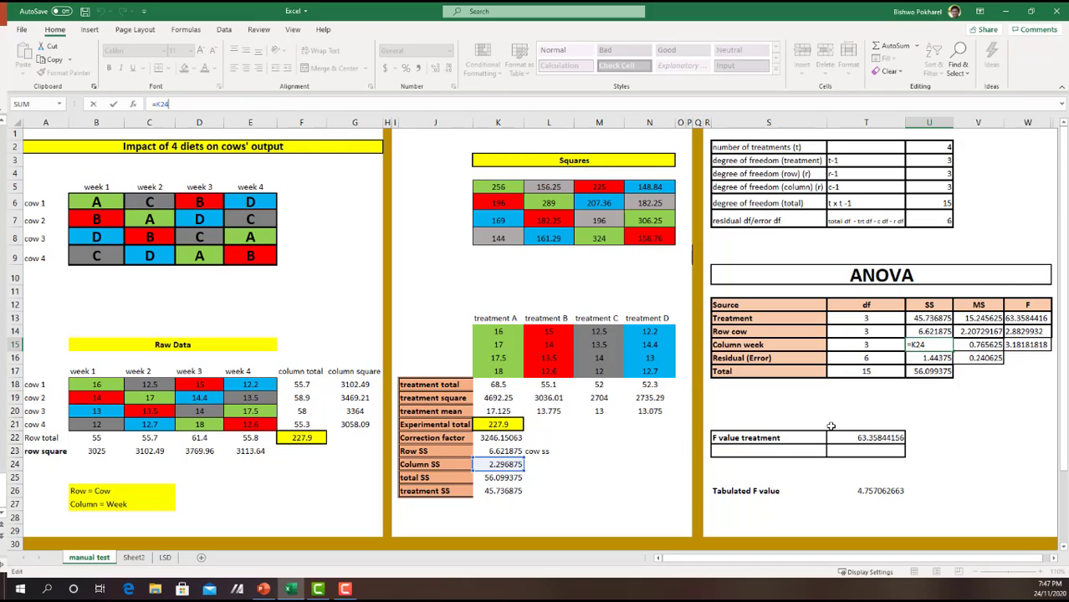
- Check the cell reference behind the Total sum of squares and the subtraction formula behind the Residual (Error) sum of squares
left_click(932, 371)
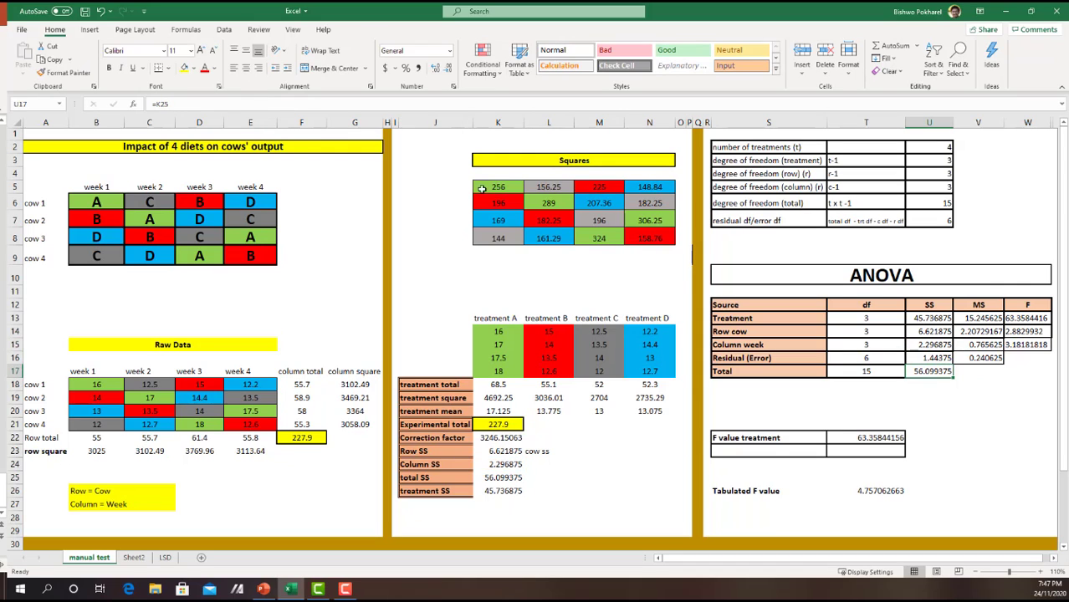
left_click(263, 104)
type("=K25")
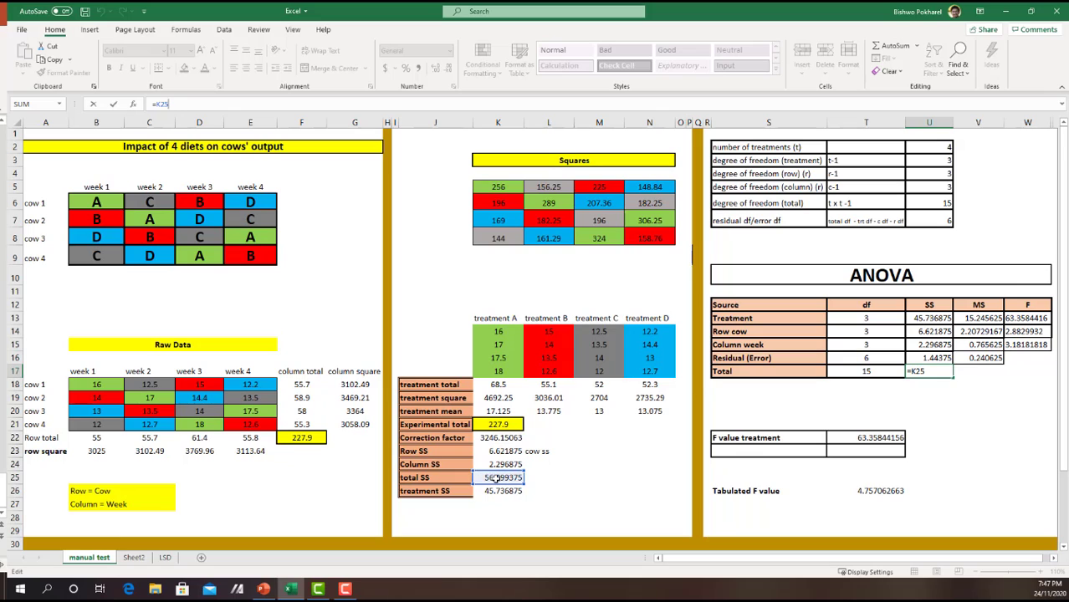
left_click(936, 357)
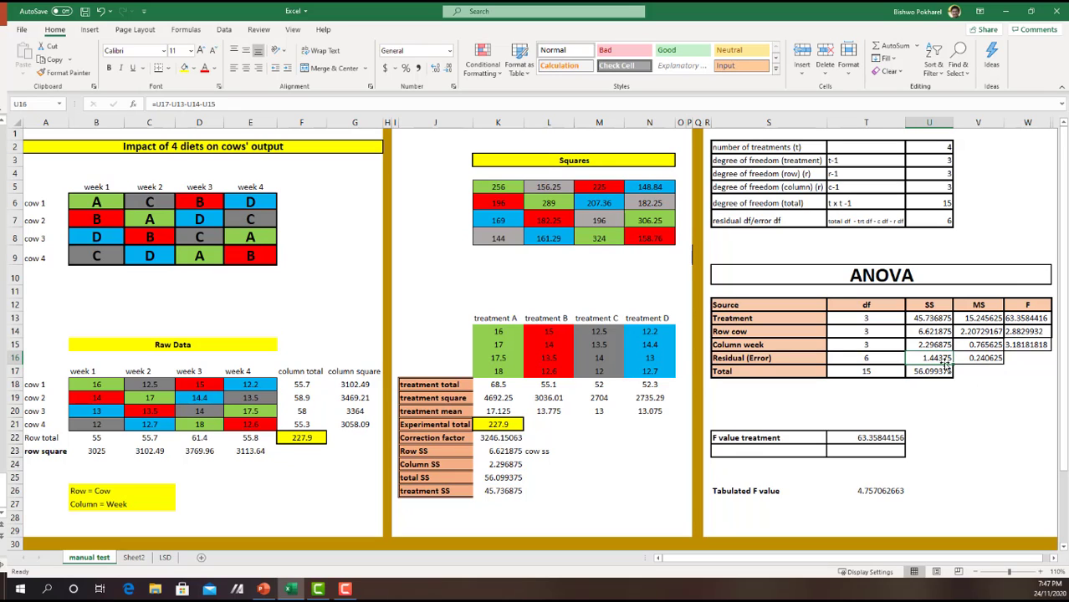
left_click(290, 105)
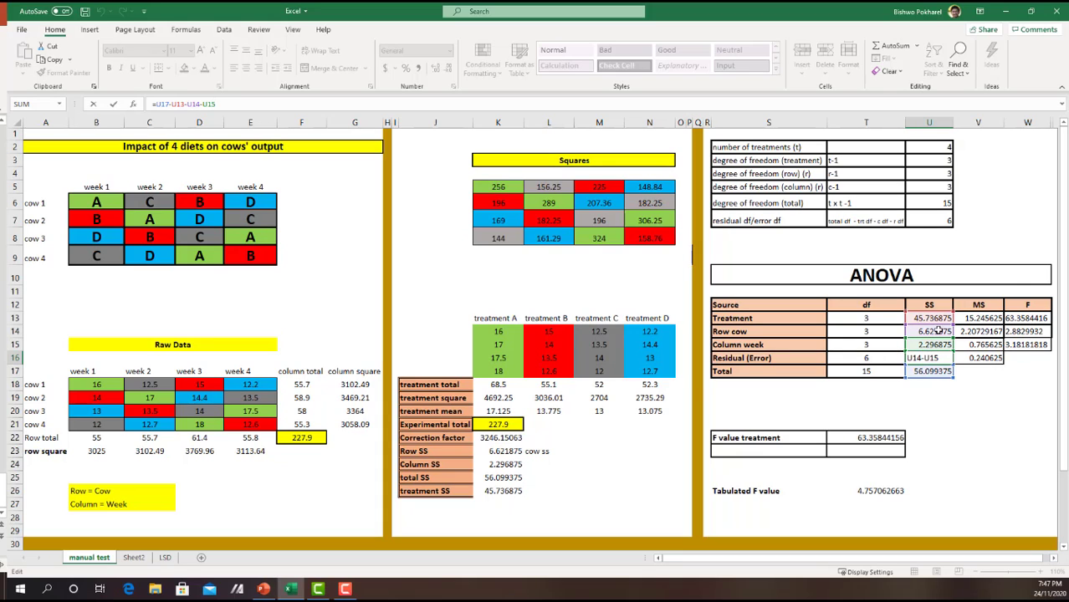
left_click(969, 384)
- Examine how the mean squares for Treatment, Row cow, Column week and Residual (Error) are calculated from SS and df
left_click(982, 319)
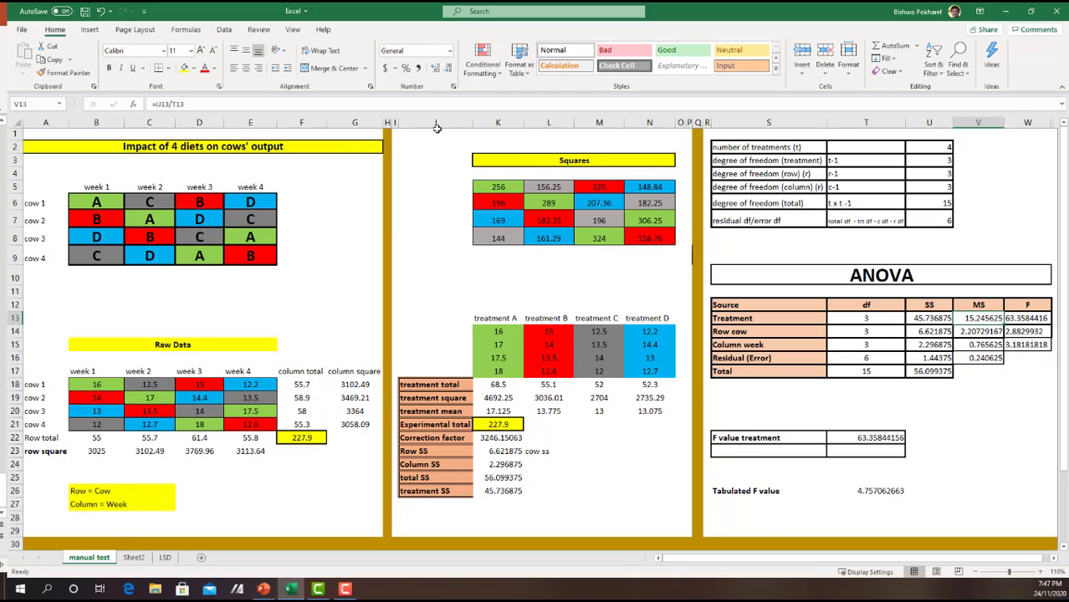
left_click(331, 104)
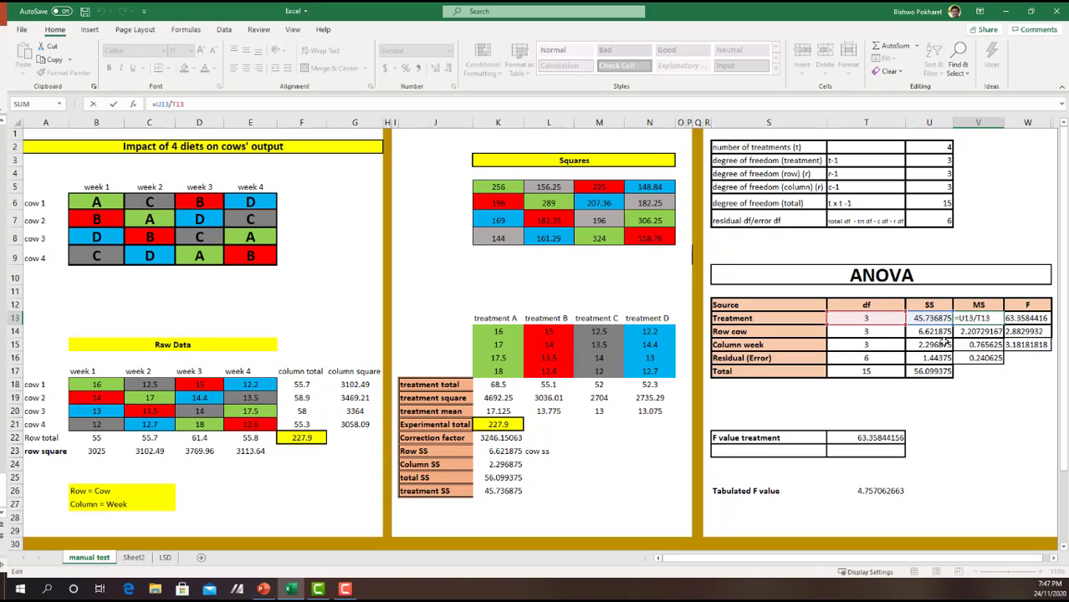
key("Return")
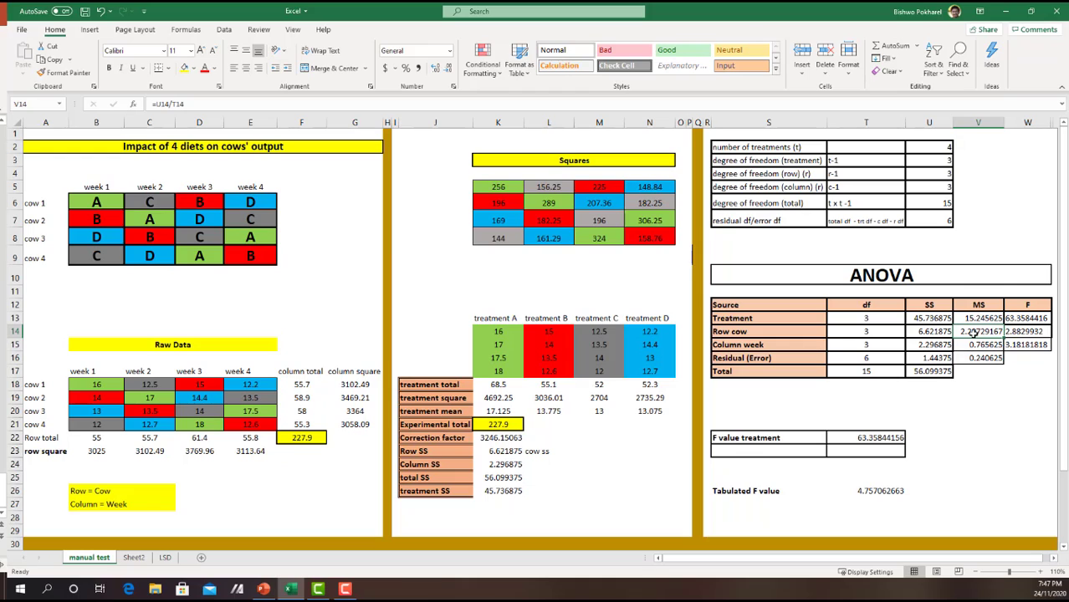
left_click(378, 103)
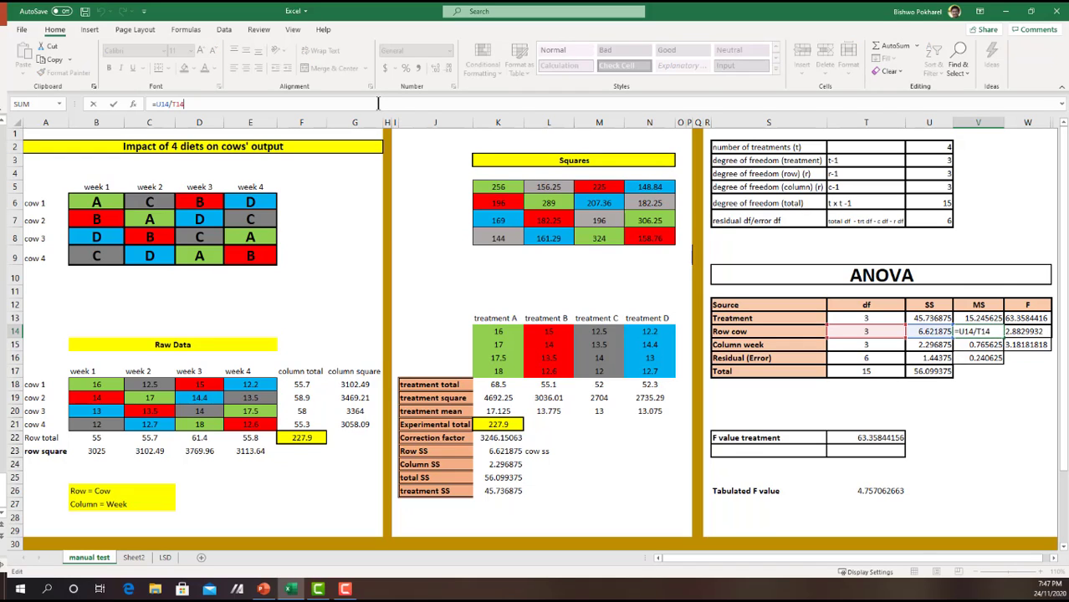
key("Return")
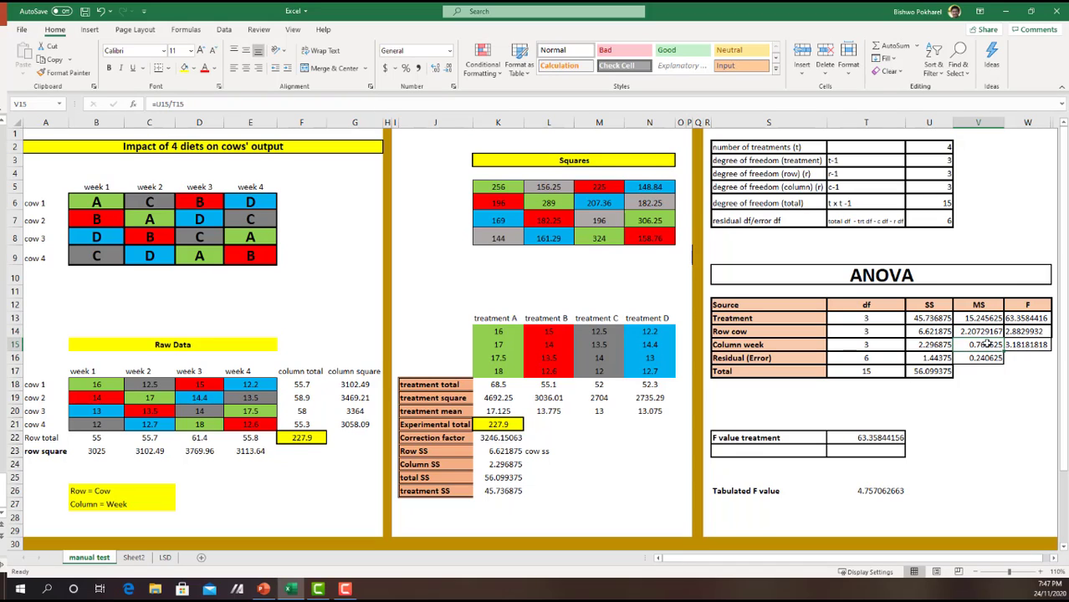
left_click(268, 103)
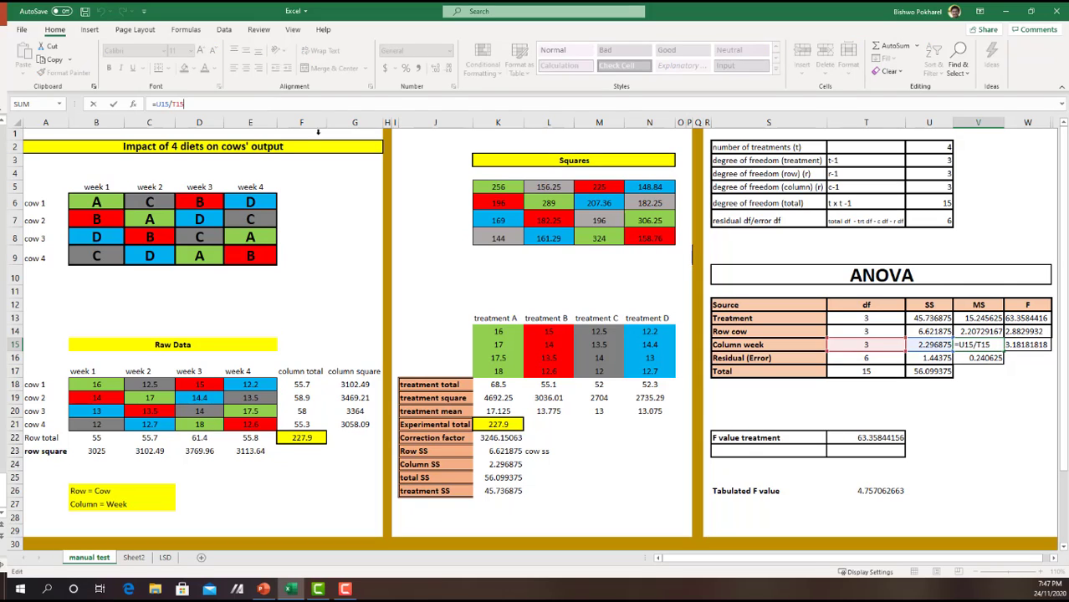
left_click(975, 358)
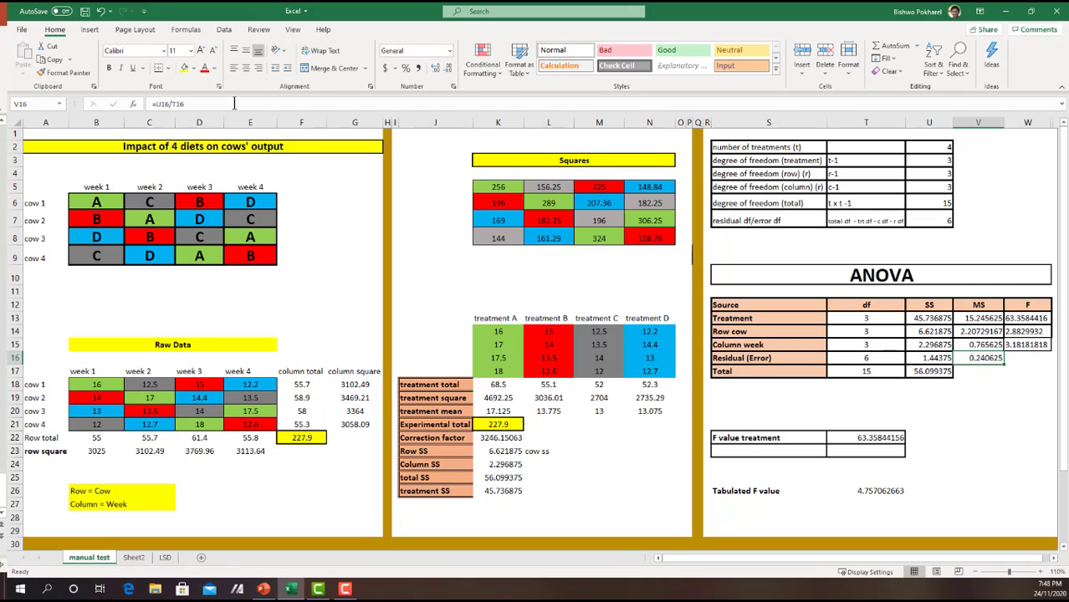
left_click(234, 102)
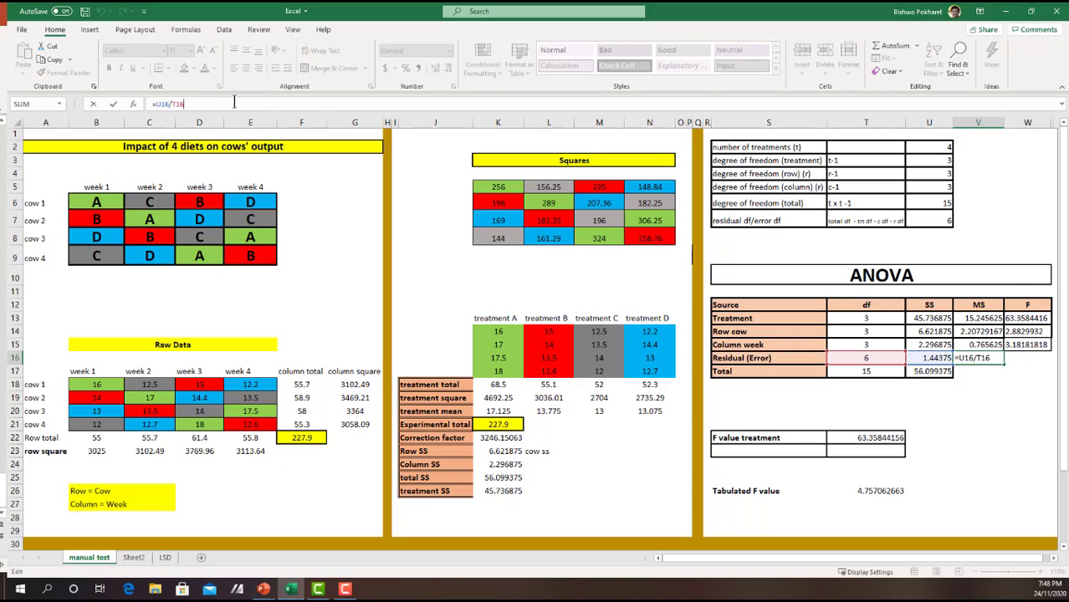
- Inspect the Treatment F formula in W13 to see which mean squares it divides
left_click(1015, 319)
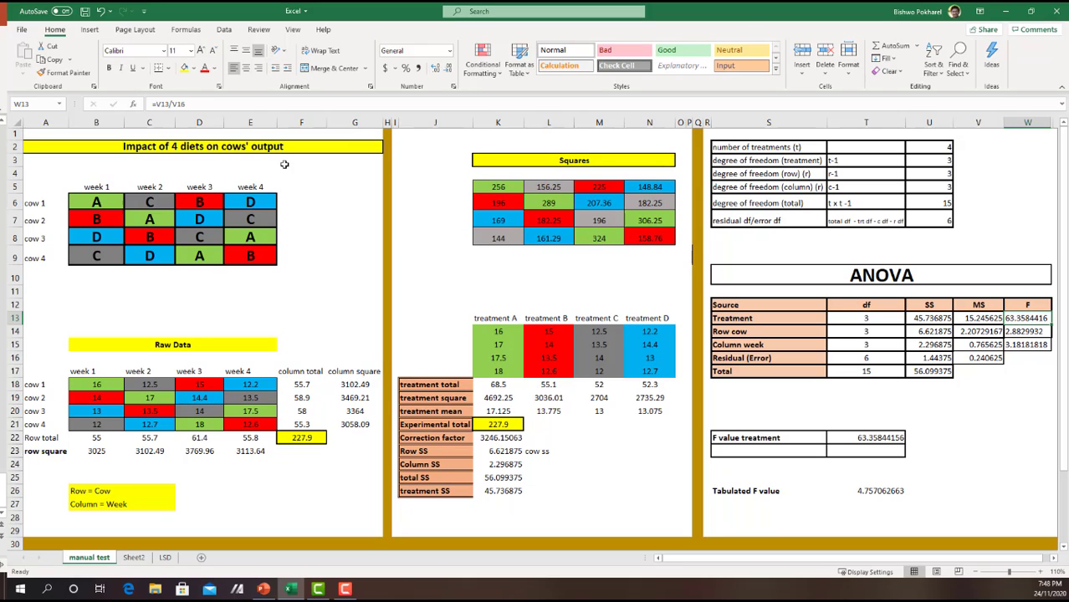
left_click(195, 103)
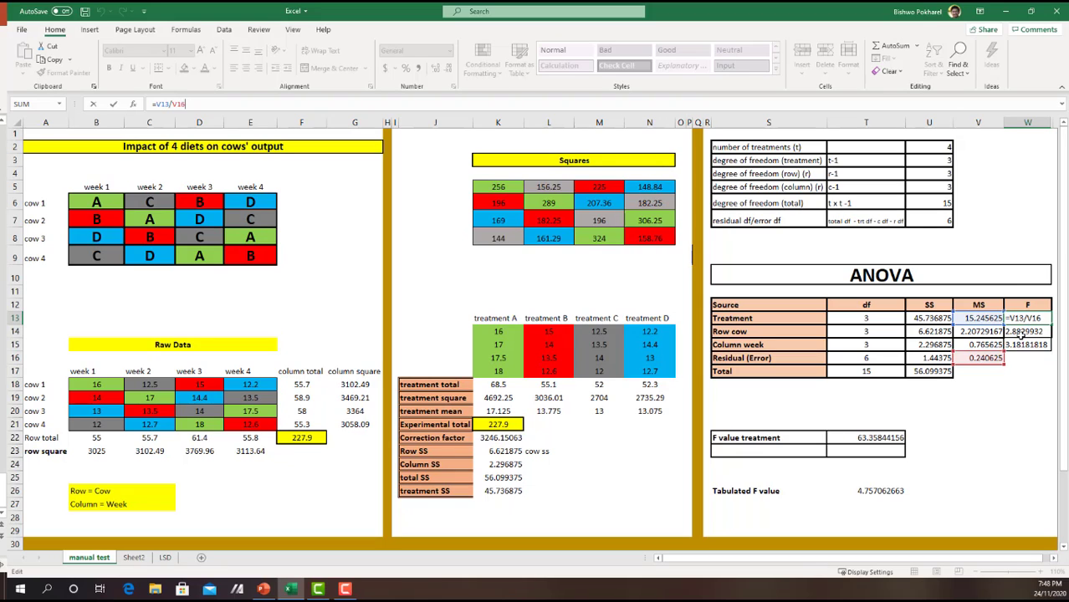
key("ctrl+Return")
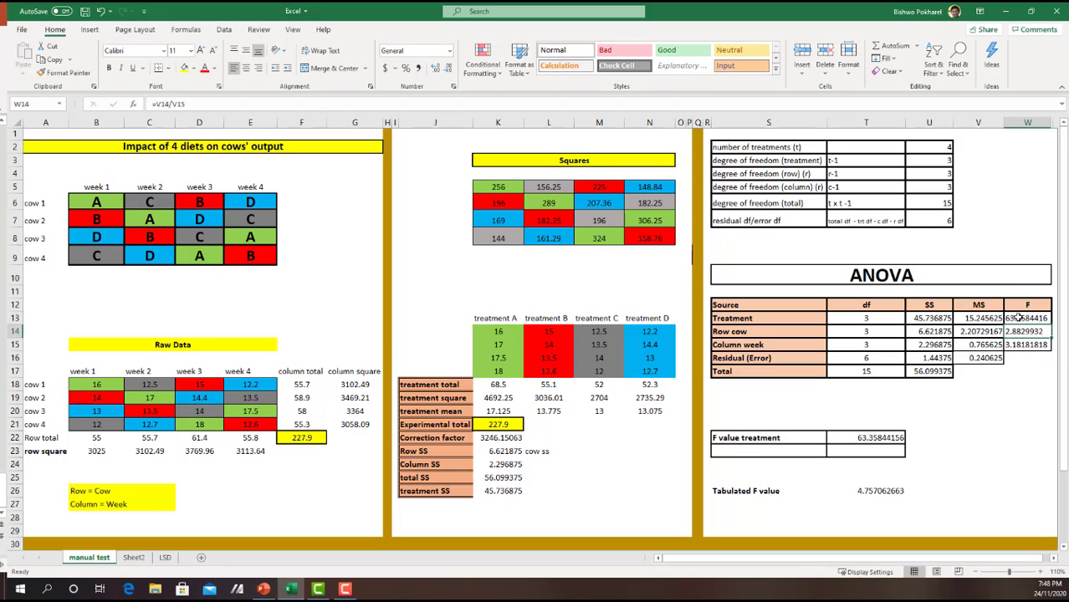
- Compare the treatment F value in T22 with the tabulated F value in T26 and inspect the F.INV.RT formula behind it
left_click(773, 438)
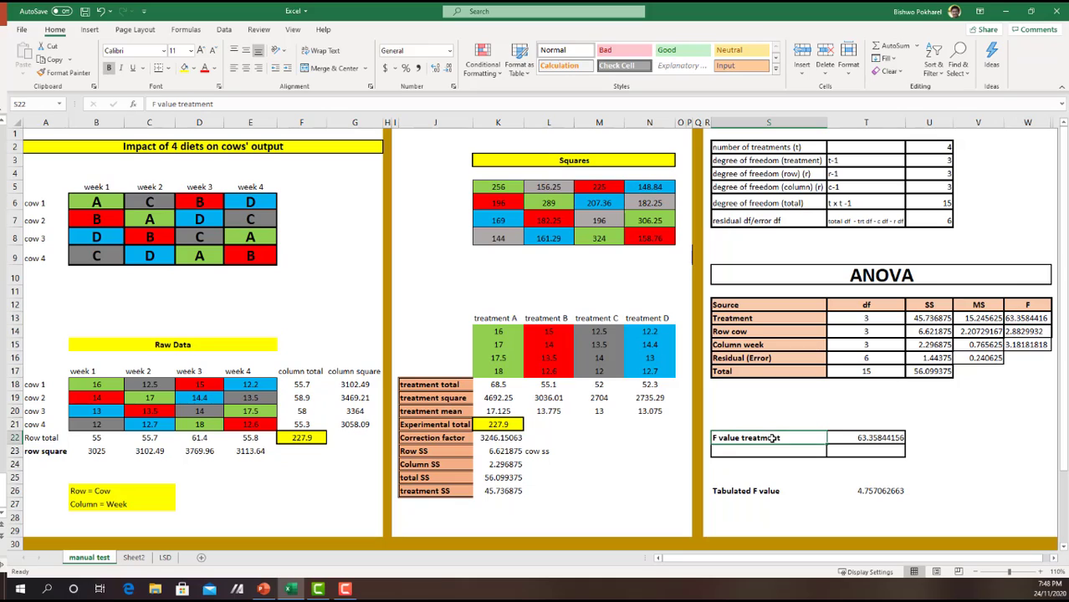
left_click(878, 439)
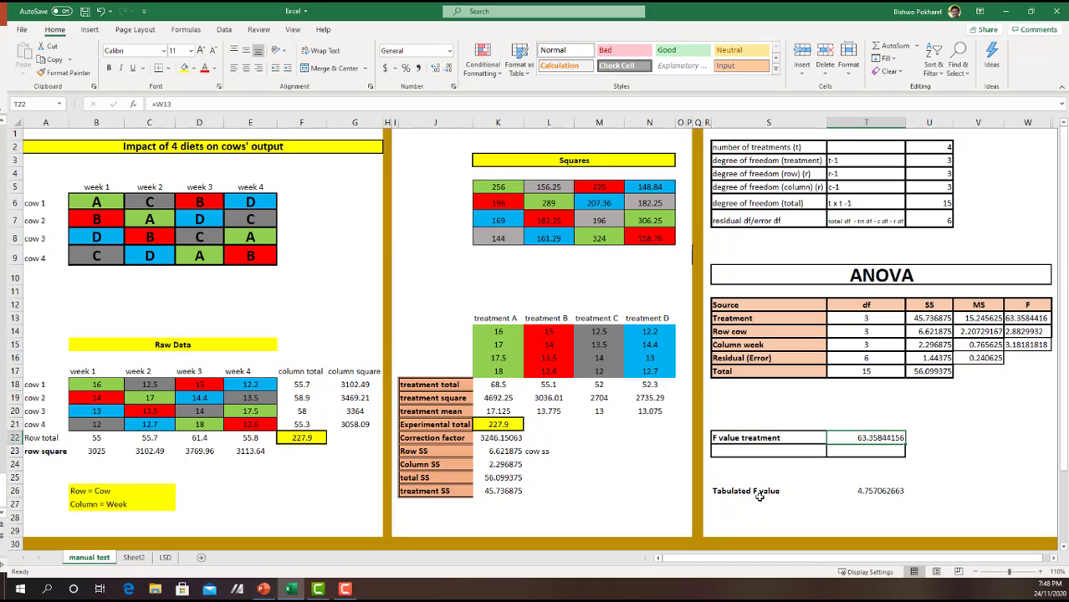
left_click(889, 492)
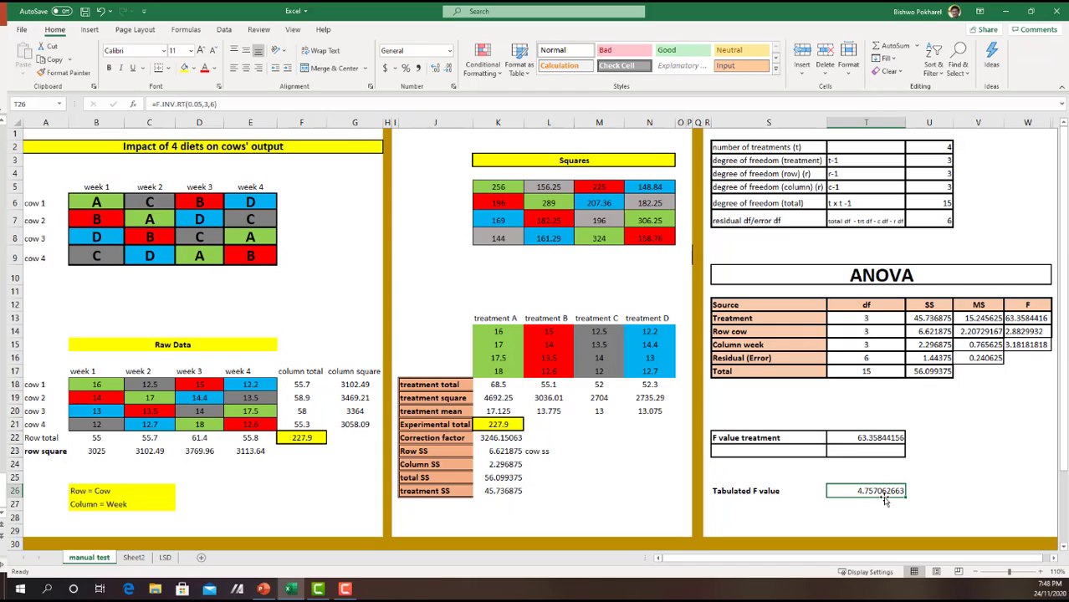
left_click(288, 104)
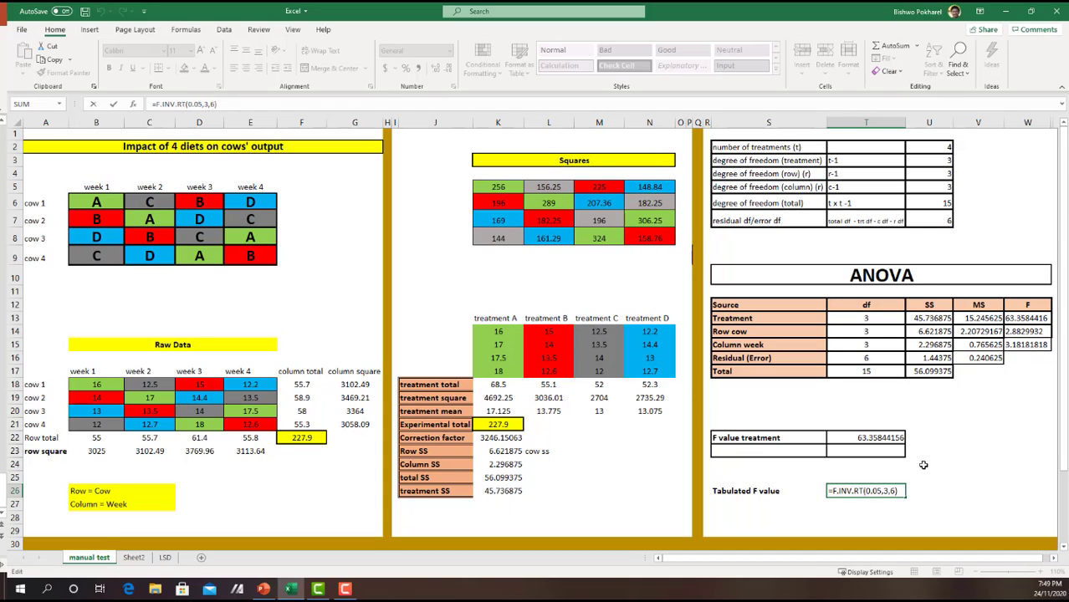
key("Return")
left_click(879, 492)
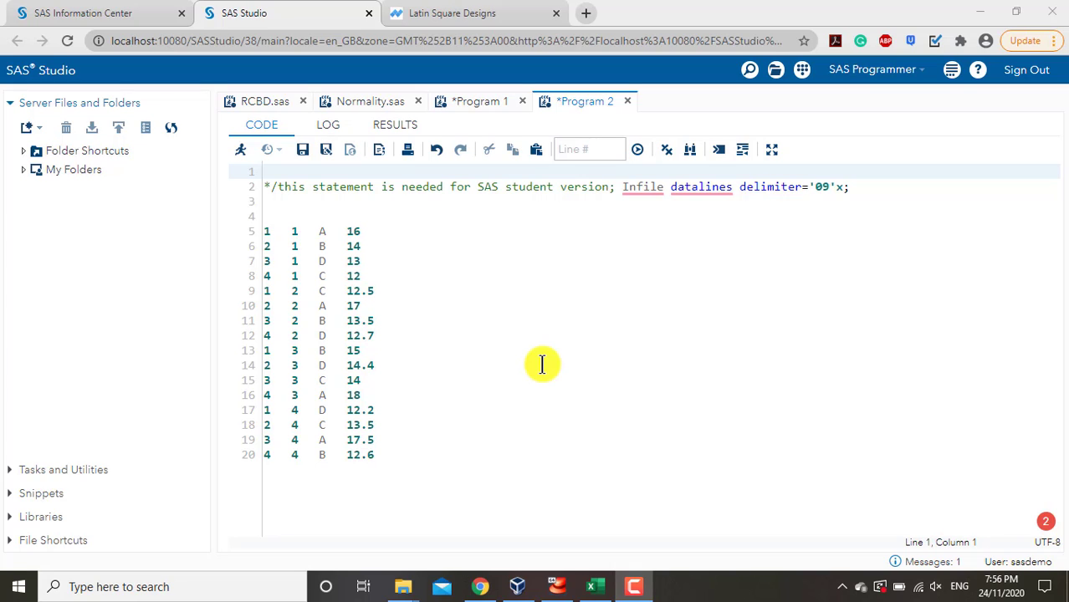
- In SAS Studio, review the Latin square data rows on lines 5 to 20 of Program 2, column by column
left_click_drag(392, 455, 301, 408)
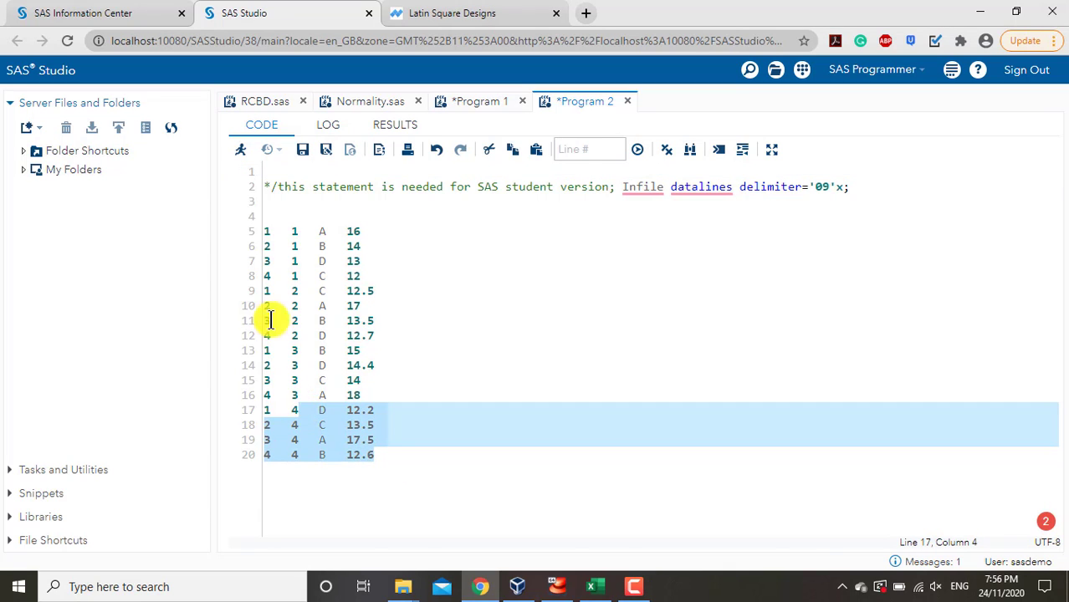
left_click_drag(270, 320, 262, 233)
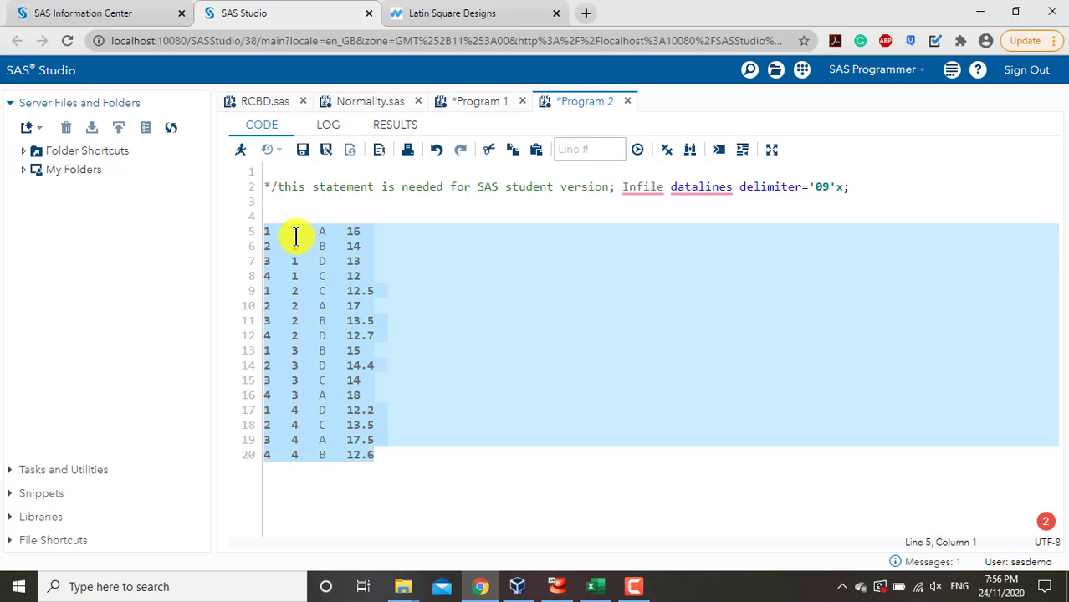
mouse_move(294, 235)
left_mouse_down()
mouse_move(303, 282)
mouse_move(294, 236)
left_mouse_up()
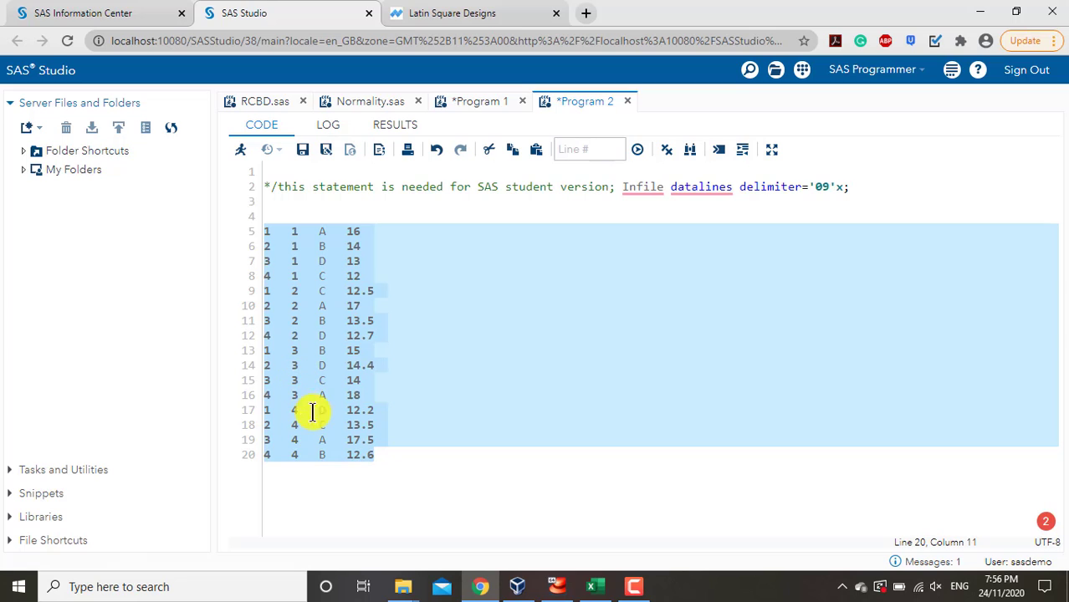
left_click(317, 232)
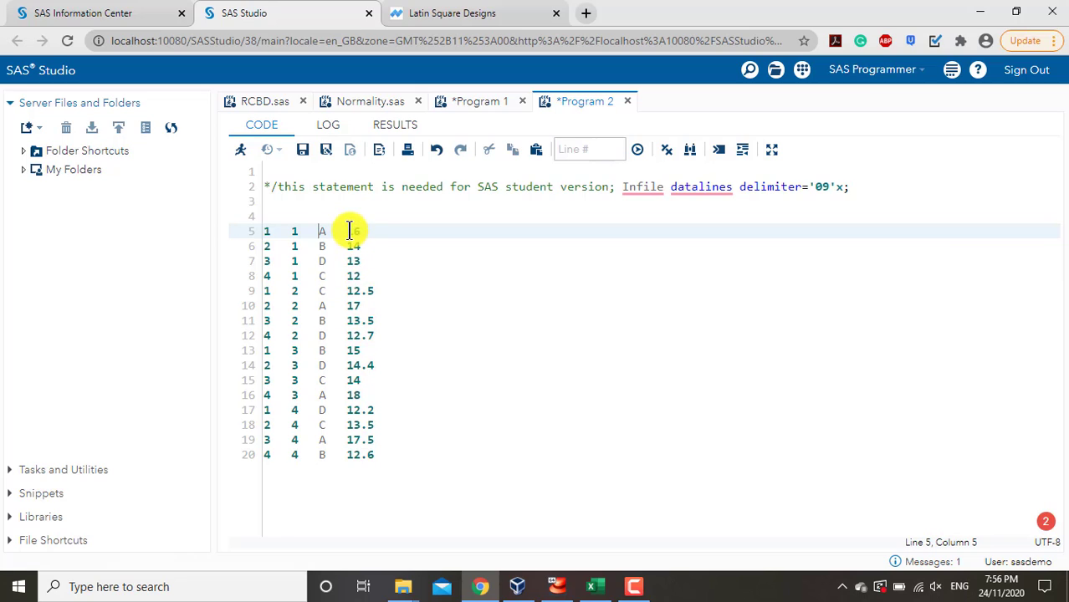
- Add the statement "Data LSD;" on line 1 and review the Infile datalines delimiter statement on line 2
left_click(310, 170)
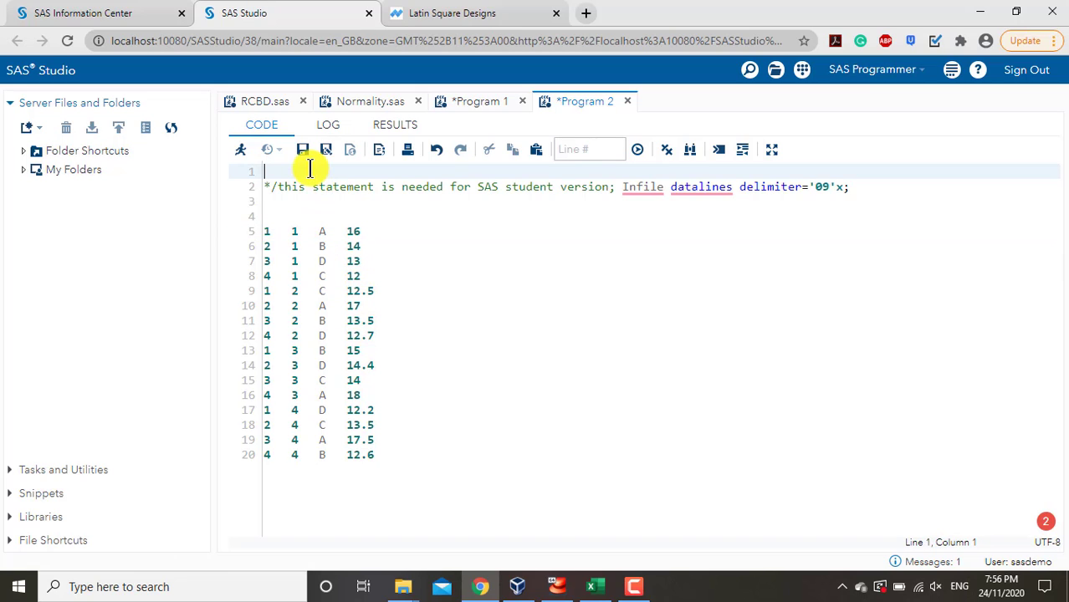
type("Data LSD;")
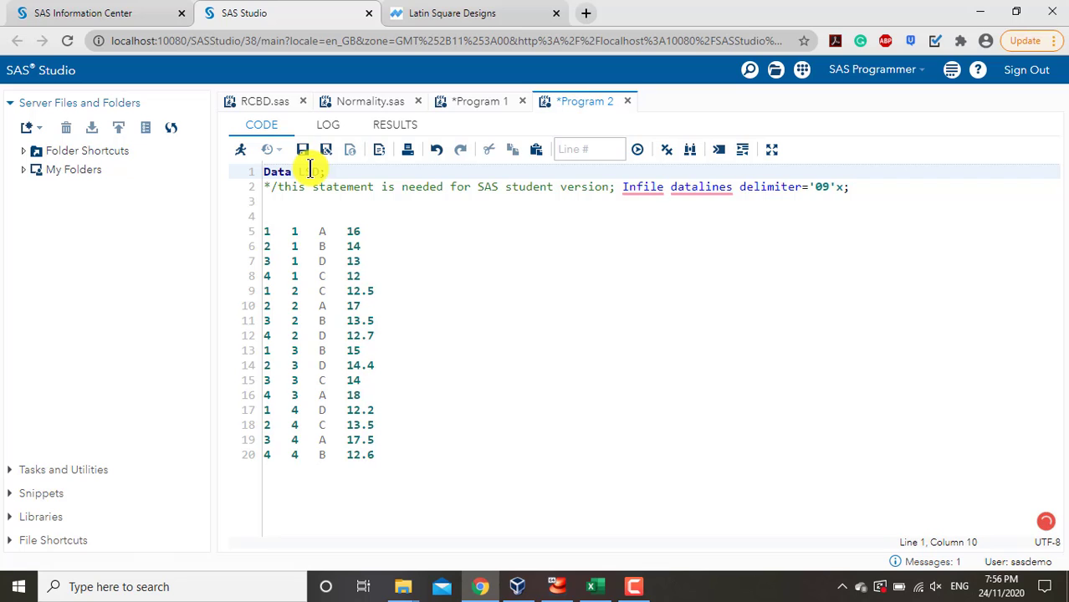
left_click(868, 186)
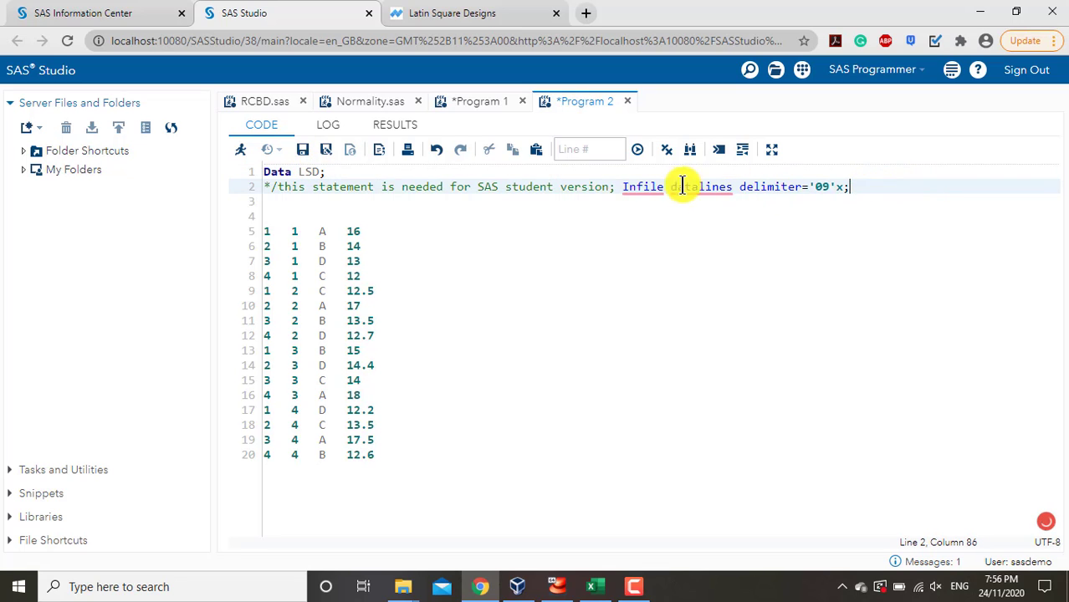
left_click_drag(682, 186, 271, 204)
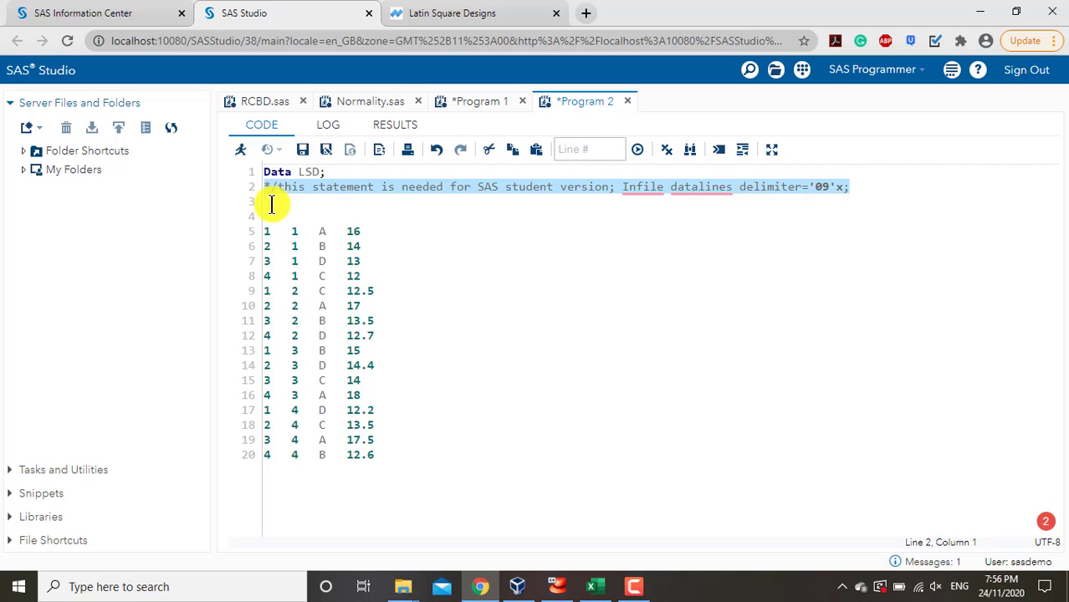
left_click(271, 204)
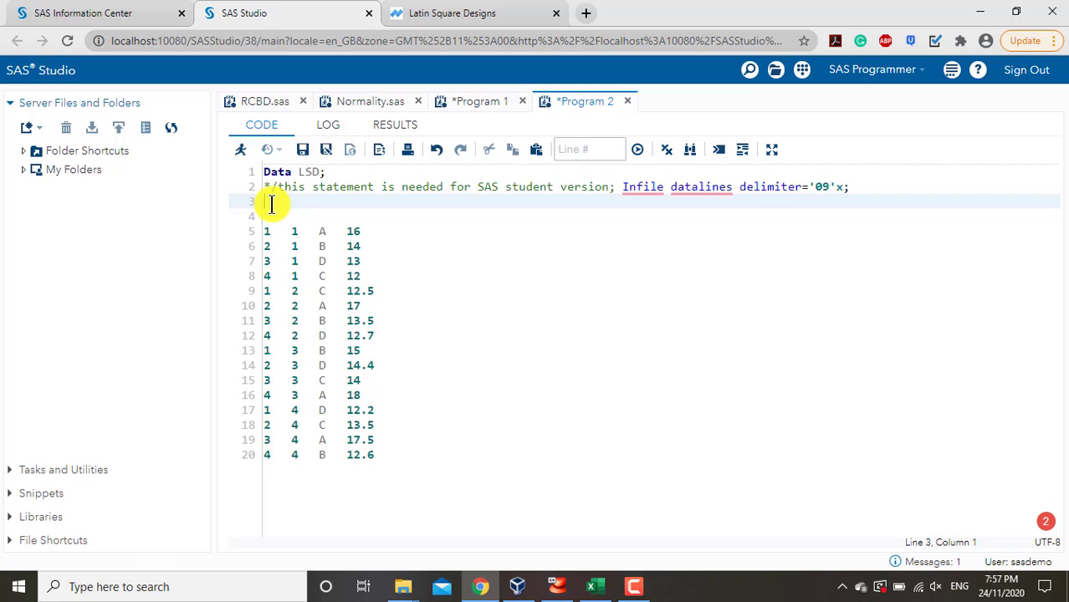
- Add the statement "Input cow week treatment $ output;" on line 3 of the program
type("Inp")
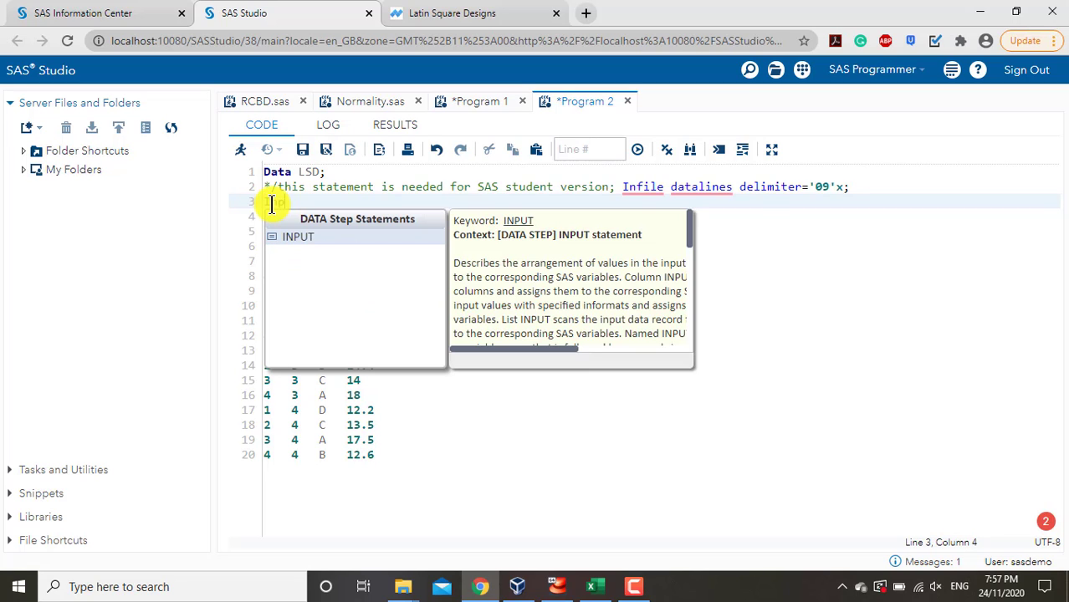
type("ut ")
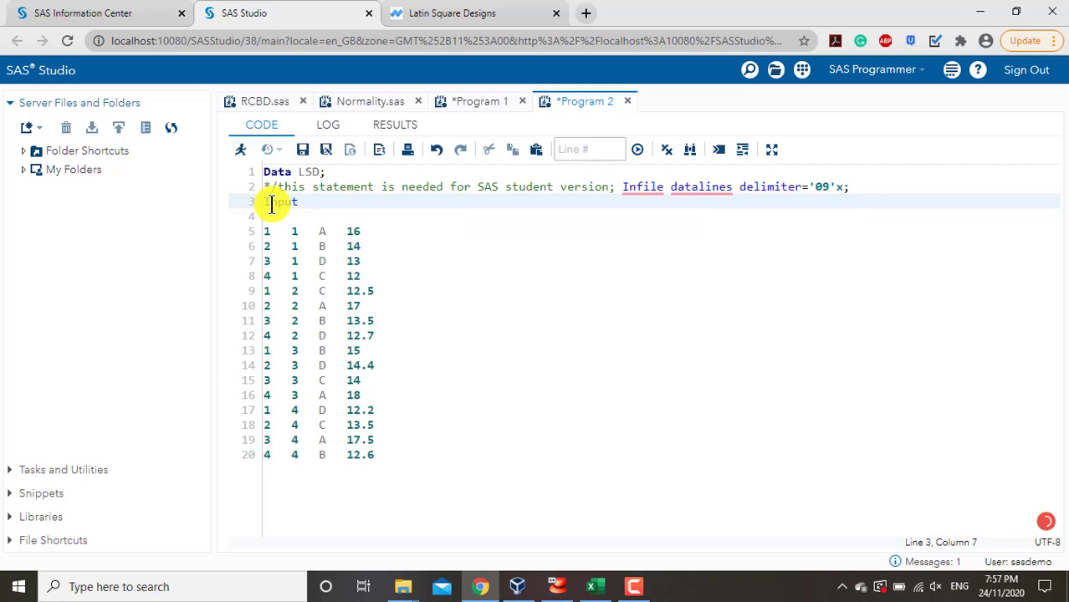
type("cow ")
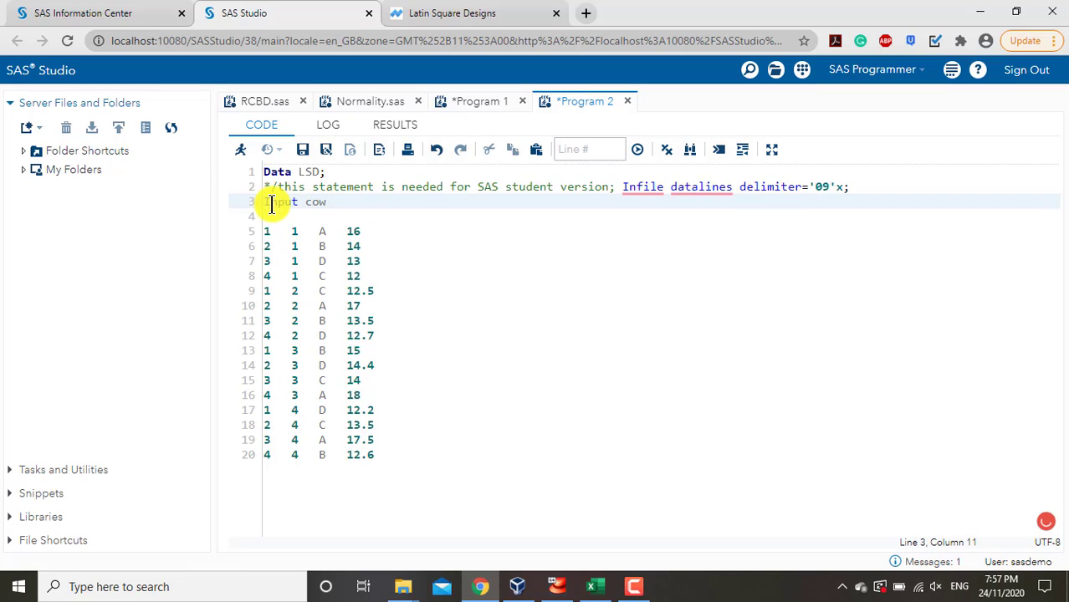
type("week treatme")
key("BackSpace")
type("ent")
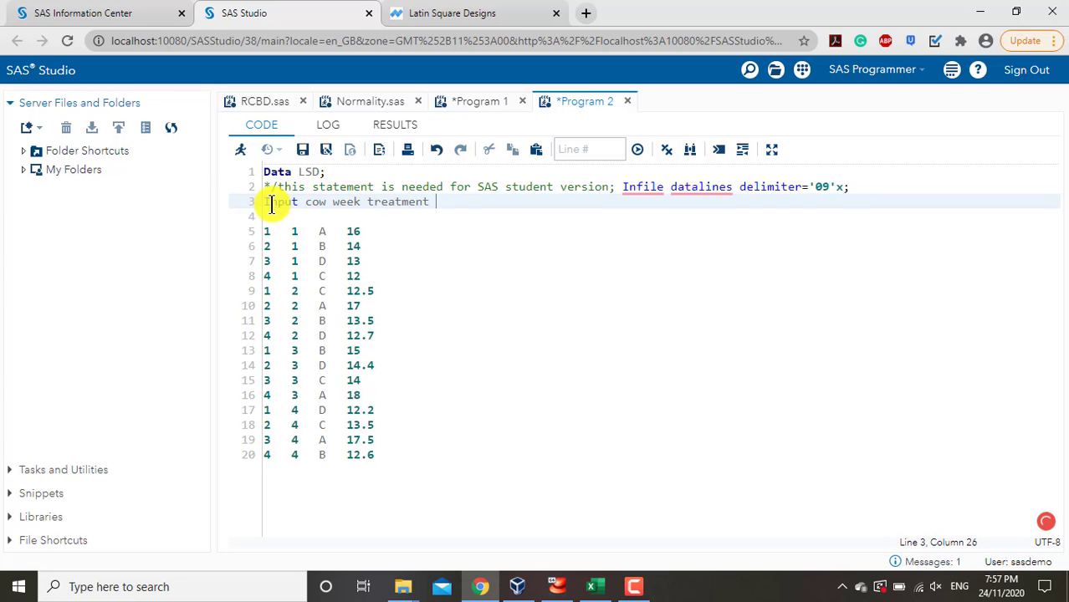
type(" $")
type("output;")
- Add "cards;" on line 4 above the data rows and close the data block with a semicolon on line 21
left_click(273, 219)
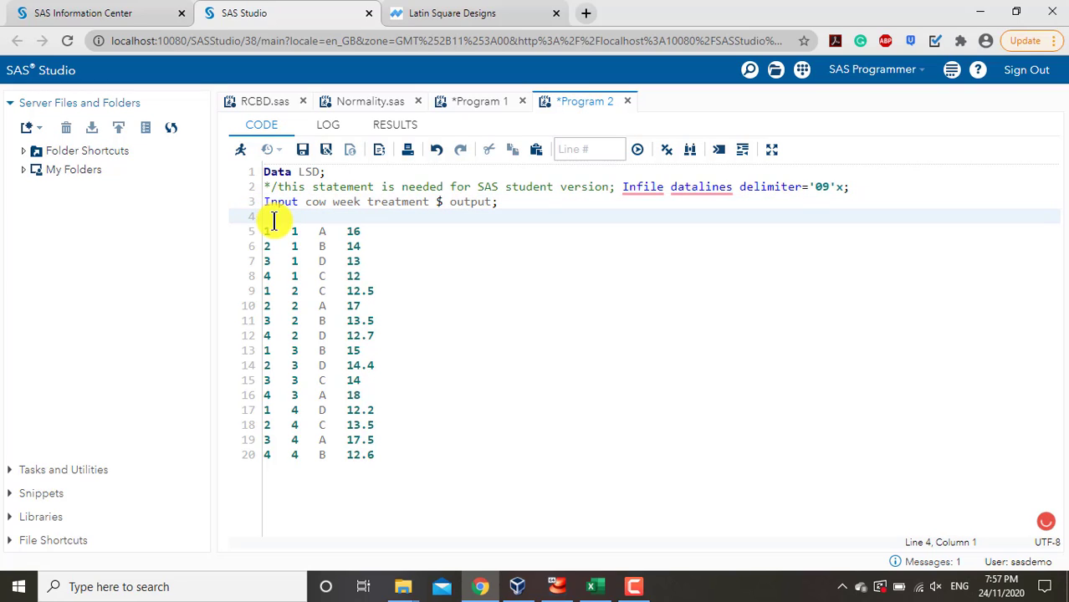
type("cards")
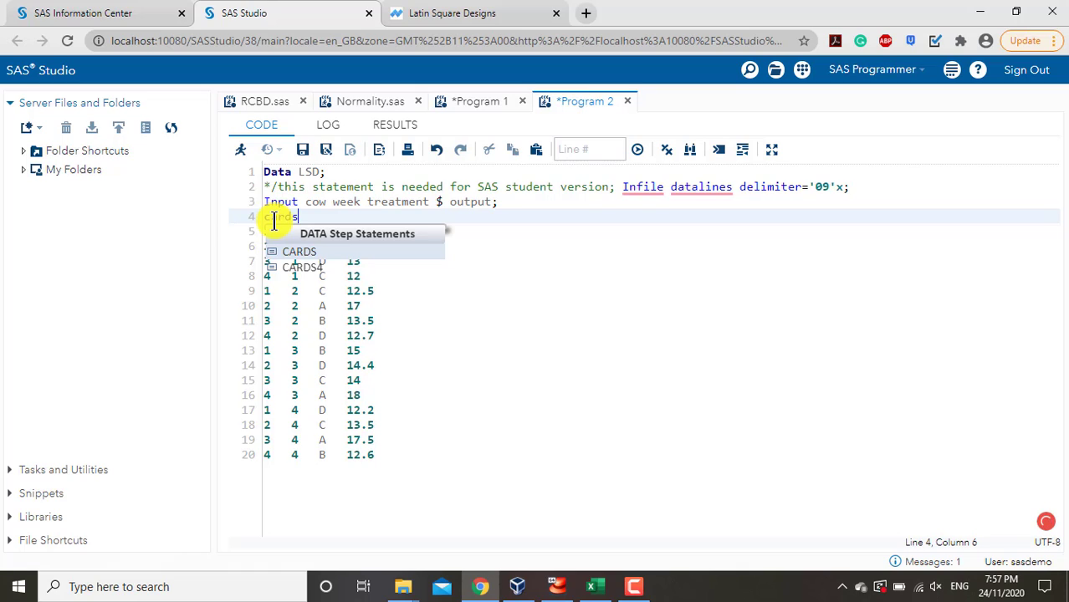
type(";")
left_click(272, 469)
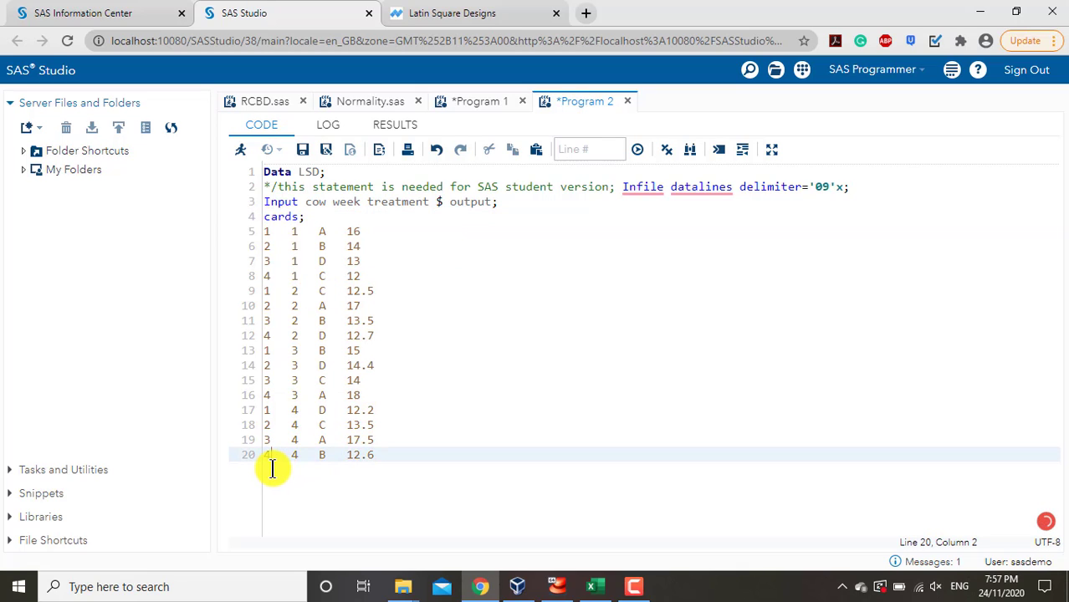
left_click(399, 455)
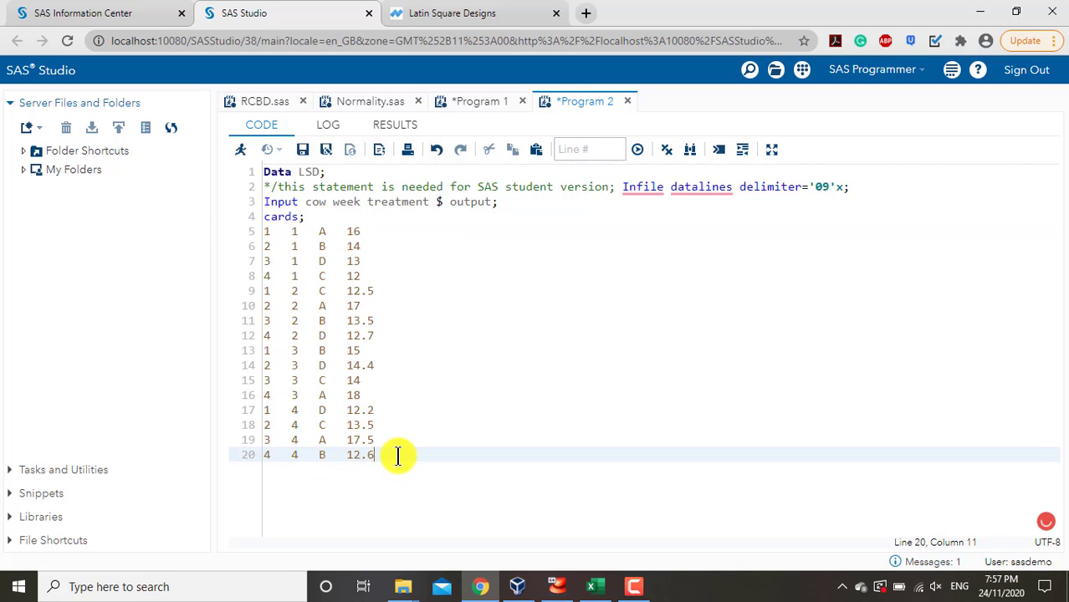
key("Return")
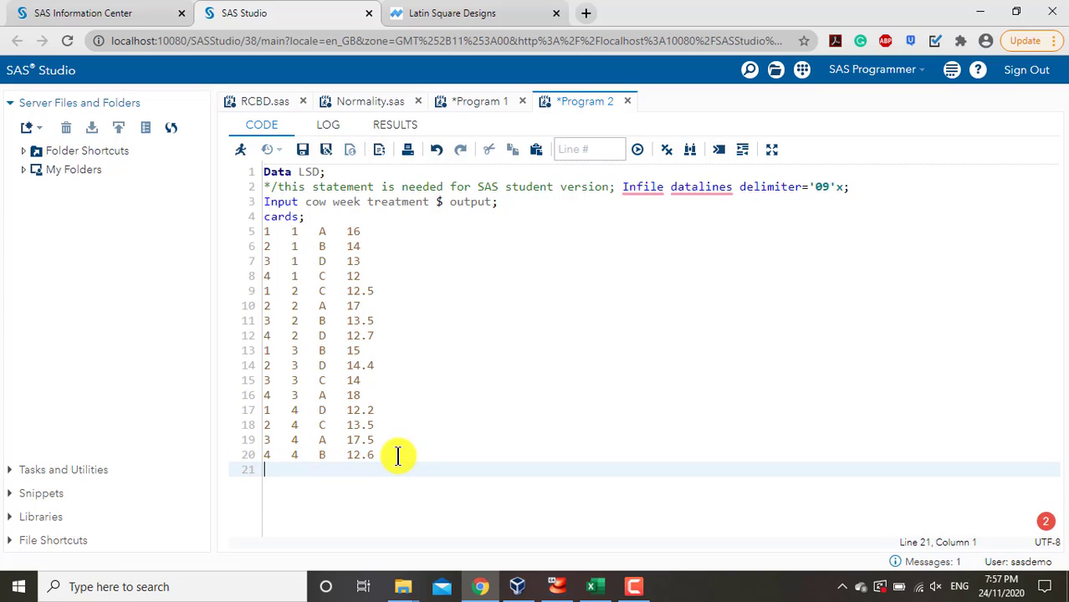
type(";")
key("Return")
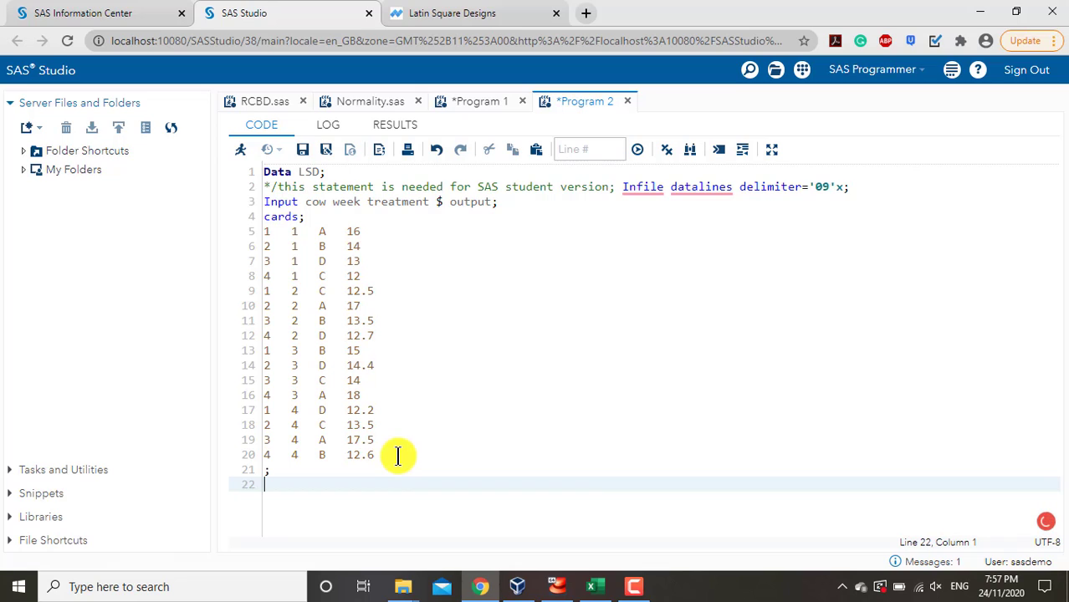
- Start the analysis below the data with "proc glm;" followed by "class cow week treatment;"
type("proc")
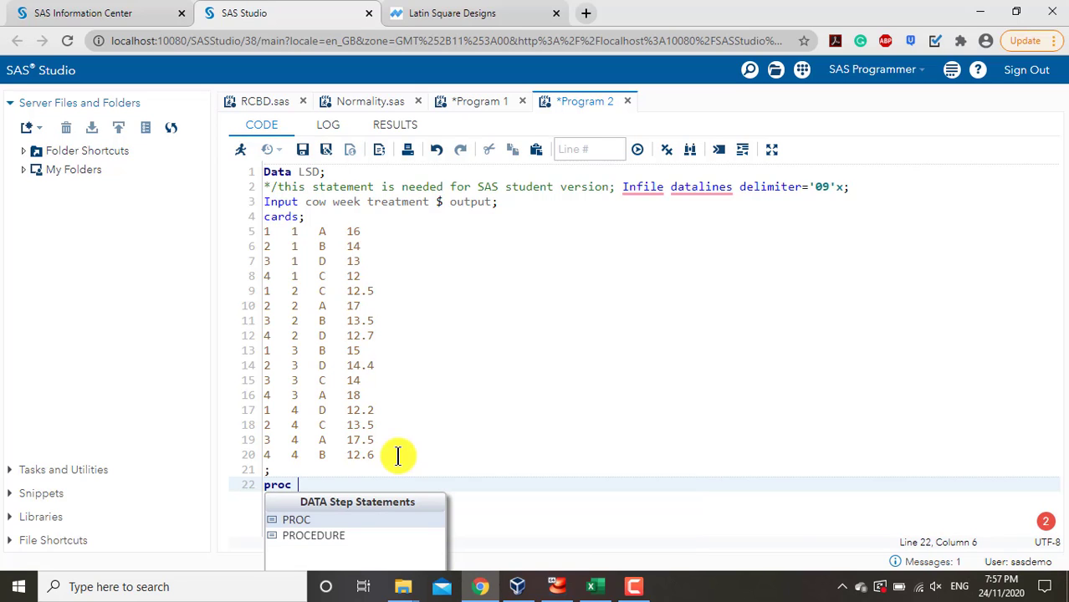
type(" glm;")
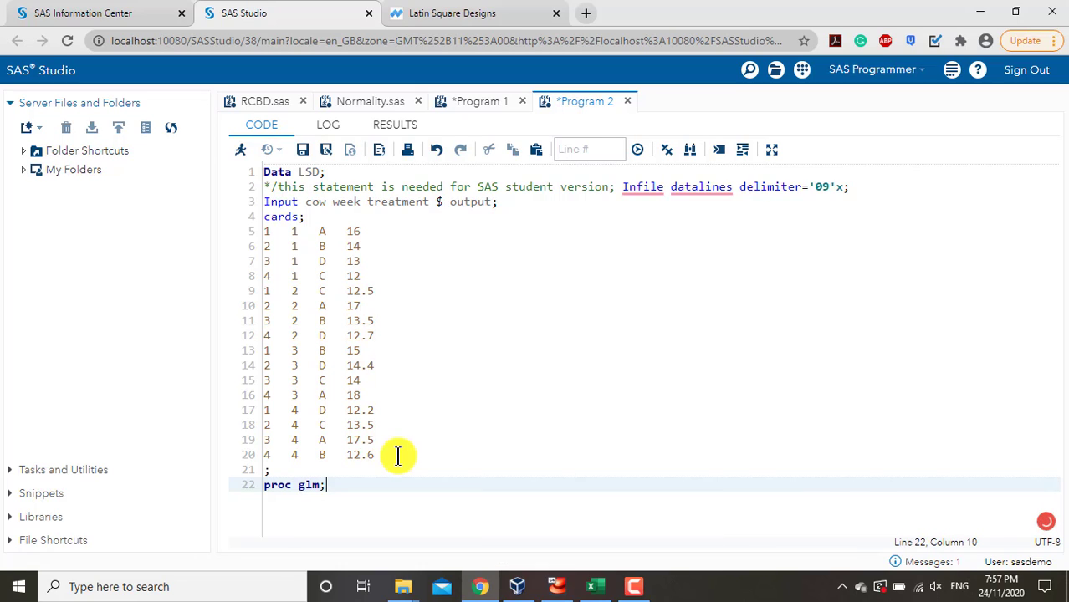
key("Return")
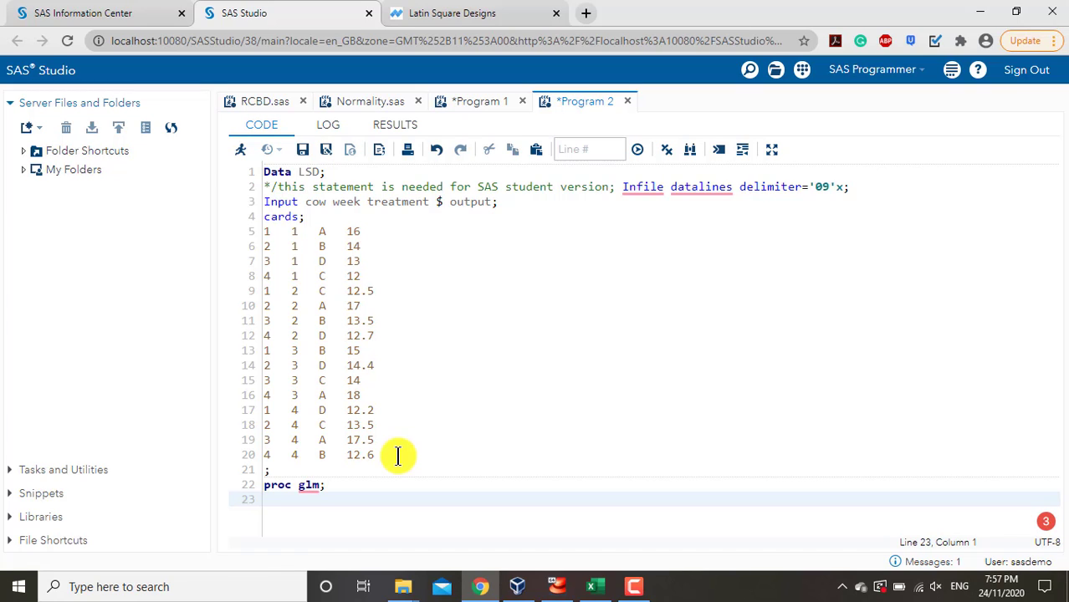
type("class ")
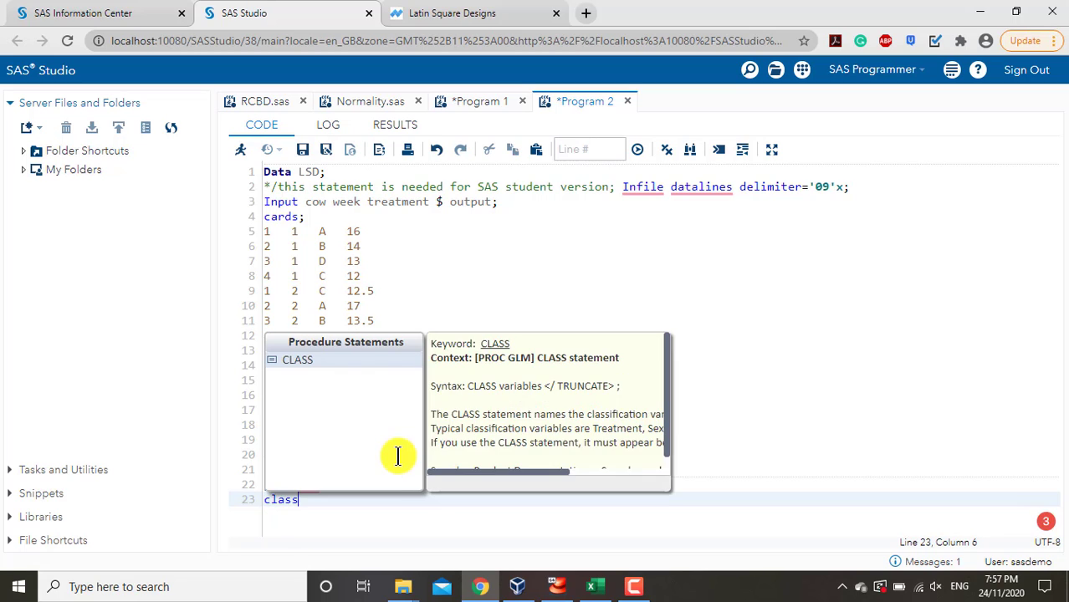
type("c")
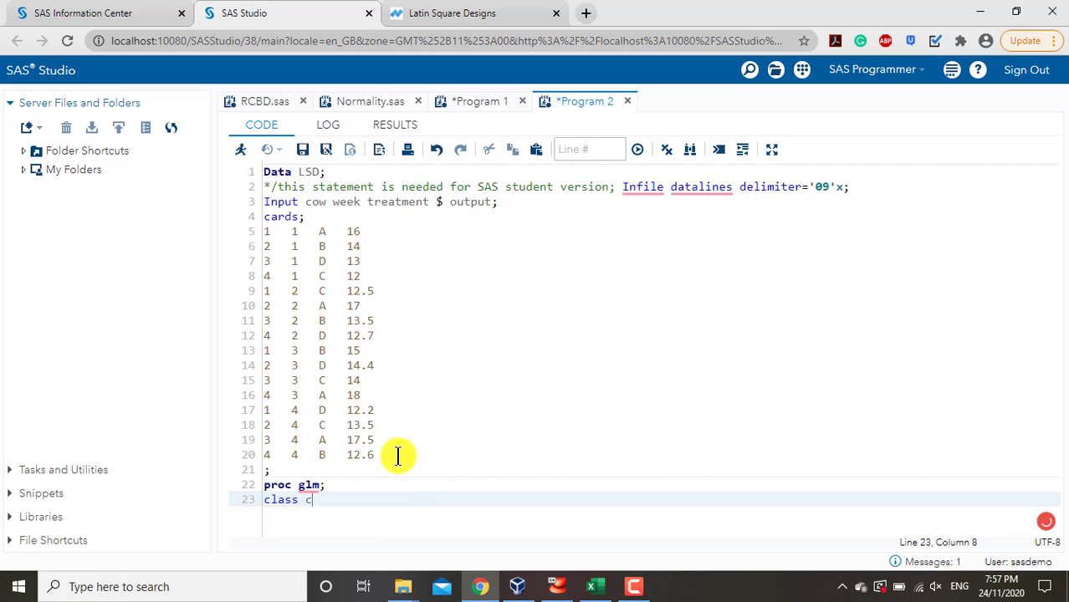
type("ow week ")
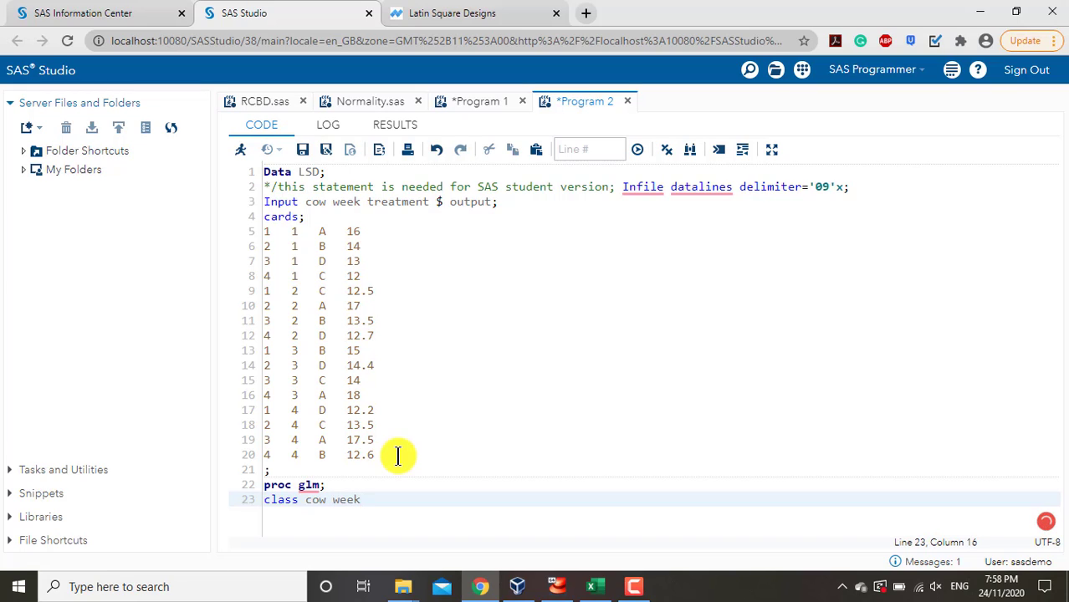
type("treatment;")
key("Return")
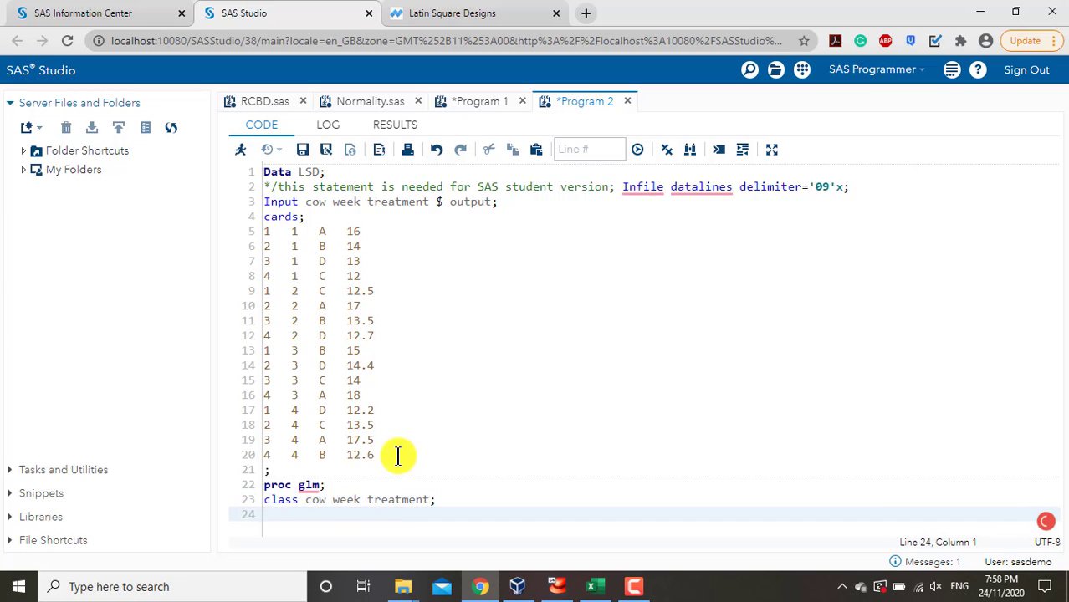
- Add the statement "model output = treatment;" on line 24
type("model")
type("output")
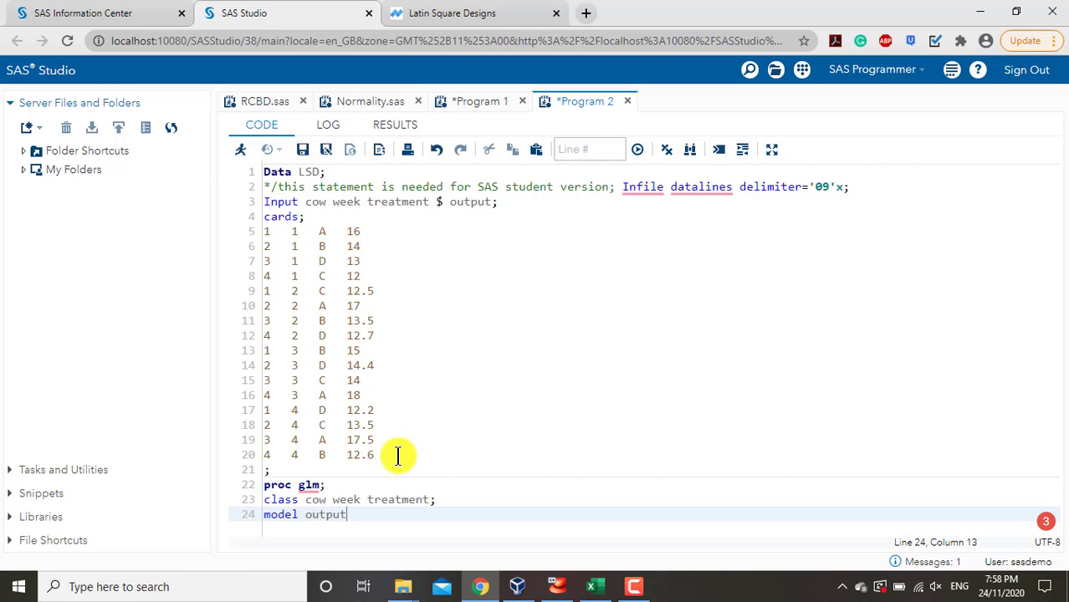
type(" = treatment;")
key("Return")
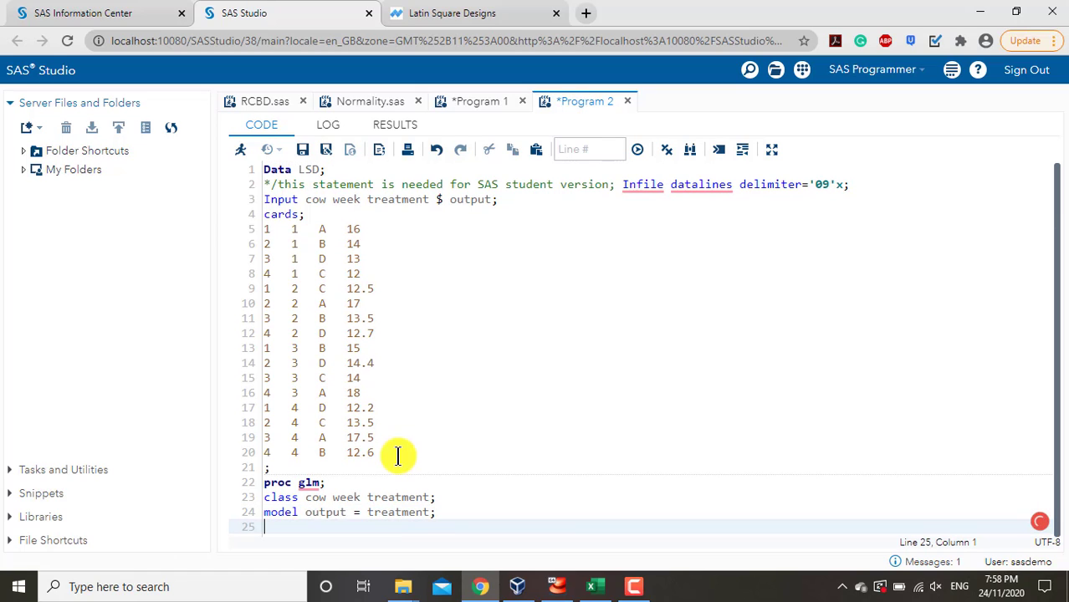
- Add the statement "means treatment/ lines tukey;" on line 25 for the Tukey comparison of treatment means
type("means tre")
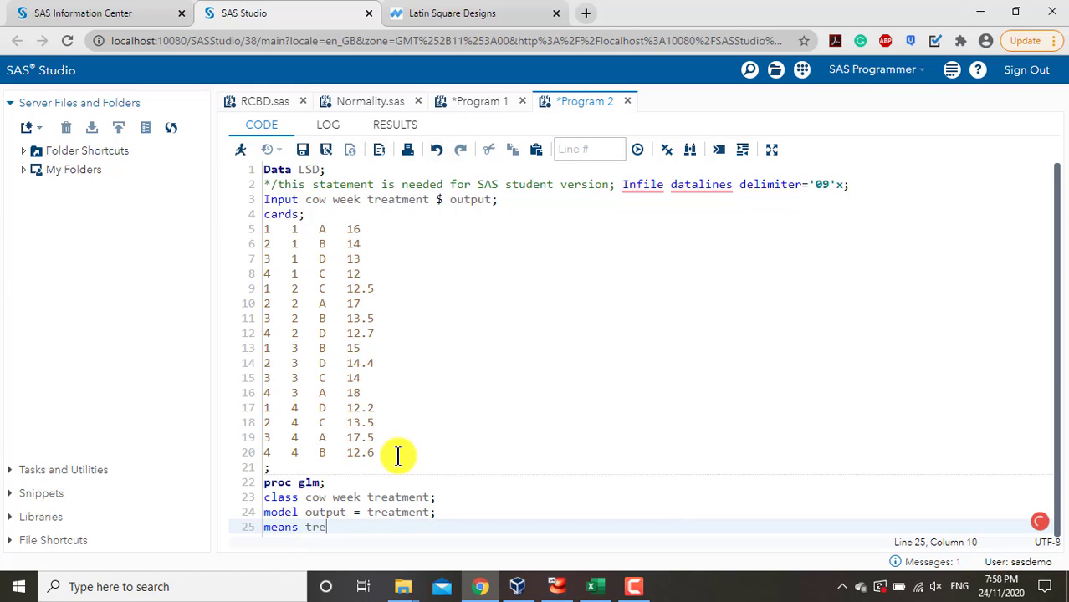
type("atmenr")
key("Num_Lock")
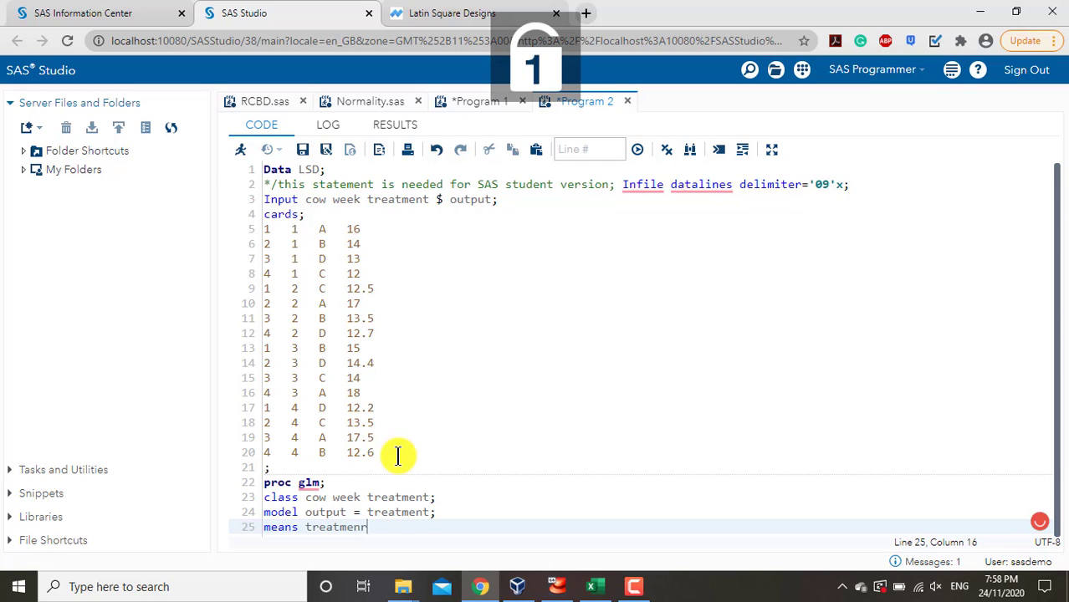
key("BackSpace")
type("t")
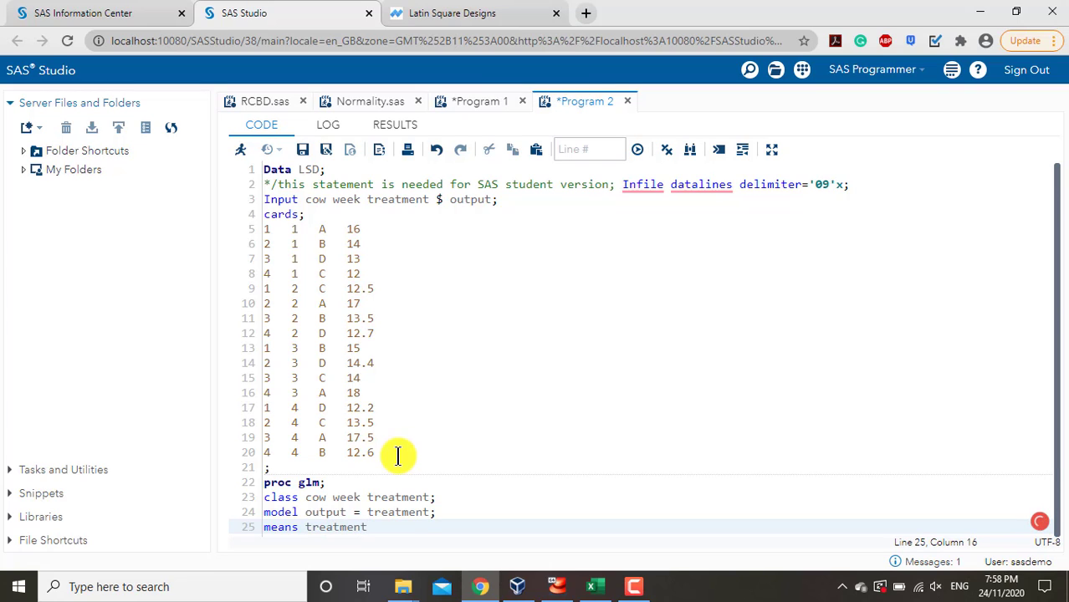
type(";")
key("BackSpace")
type("/ ")
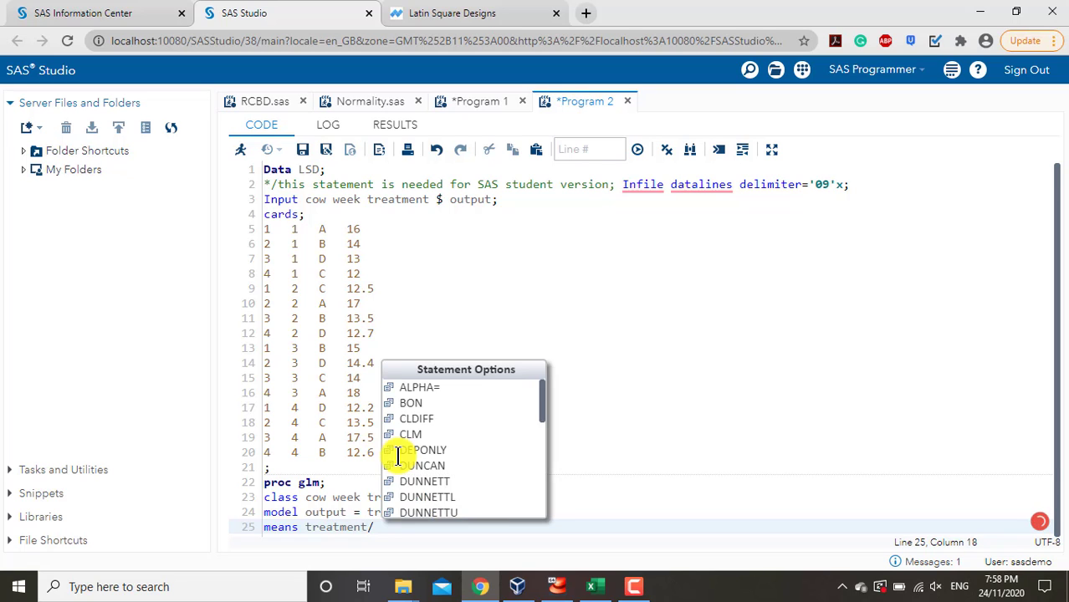
type("lines ")
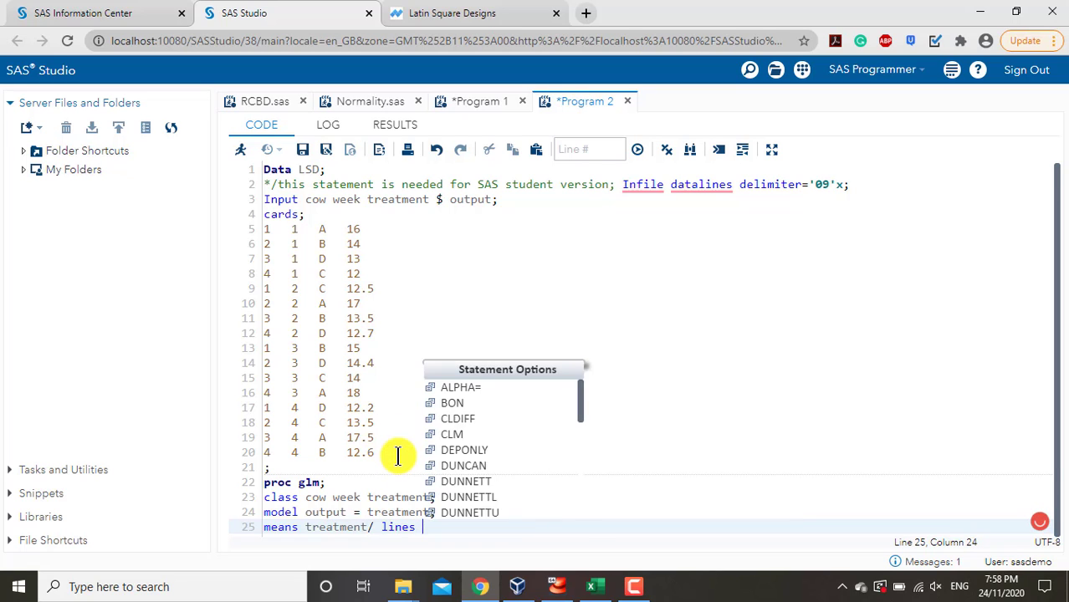
type("tukey")
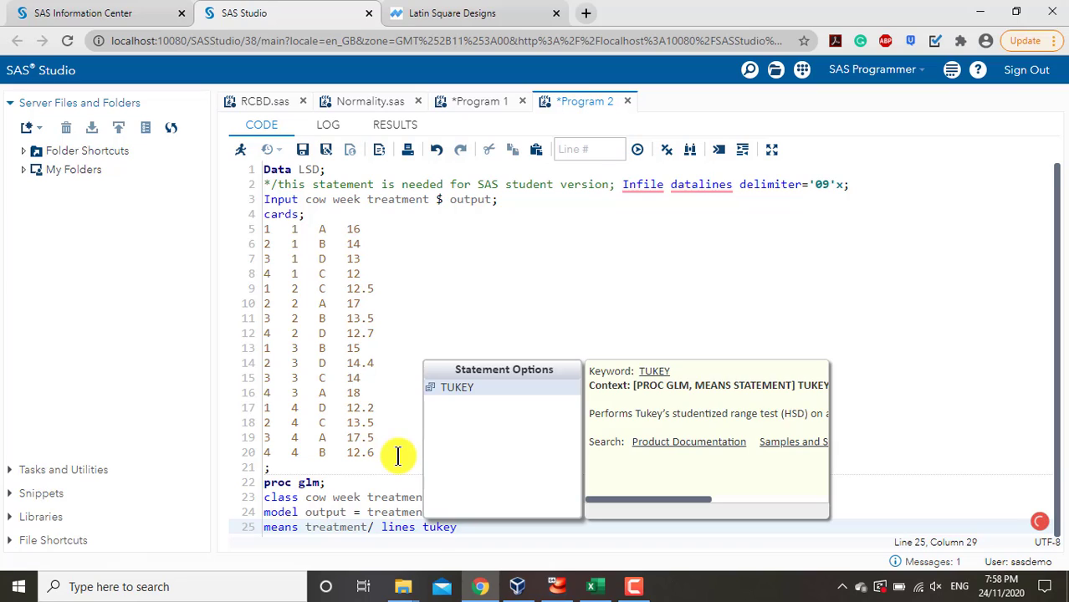
type(";")
key("Return")
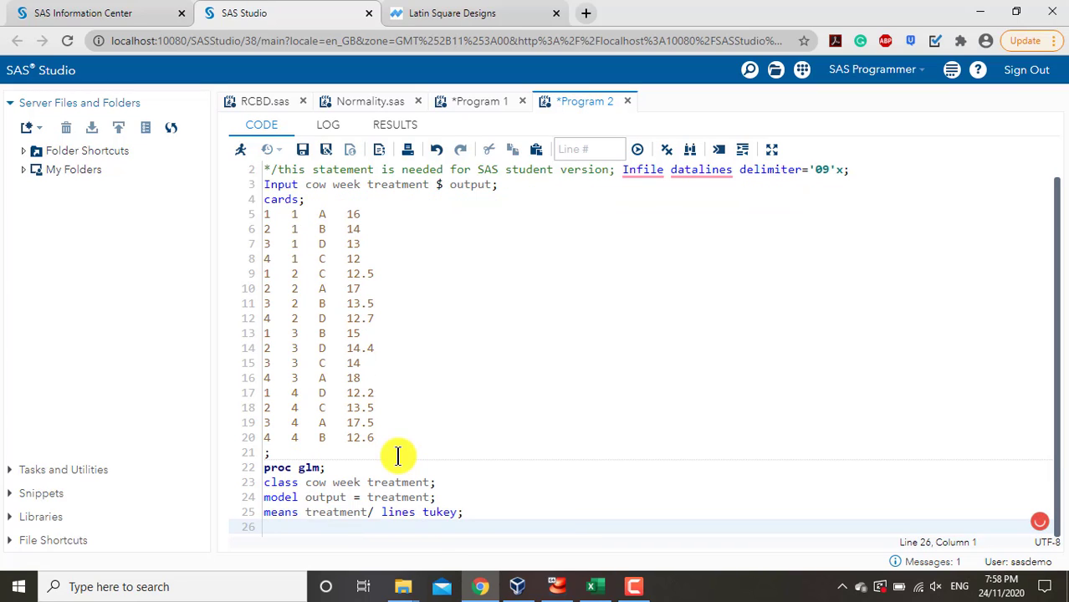
- End the program with "run;" and execute it to review the GLM ANOVA tables for output
type("run")
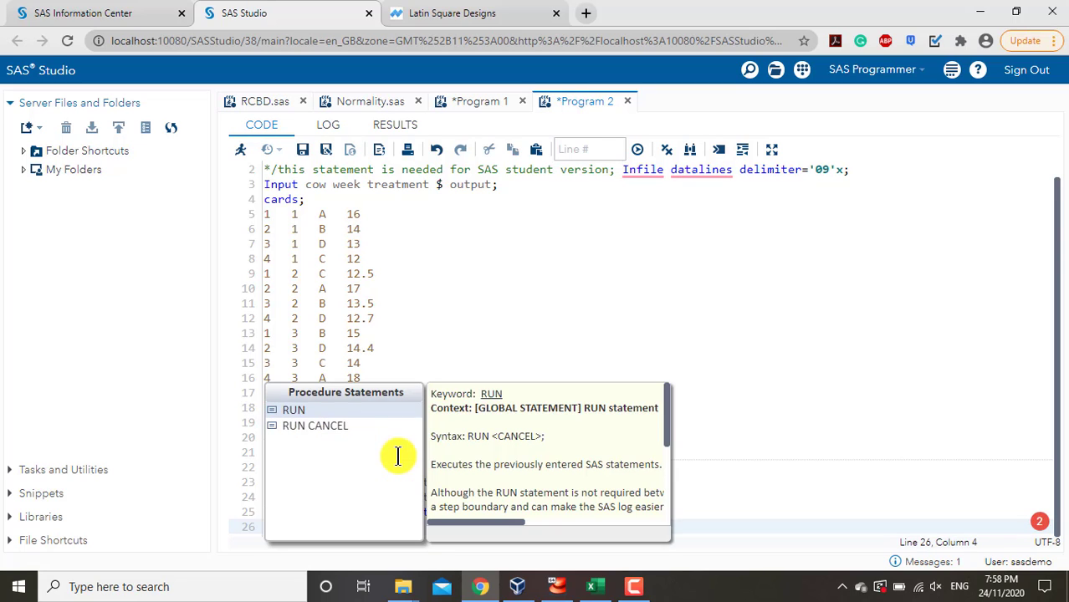
type(";")
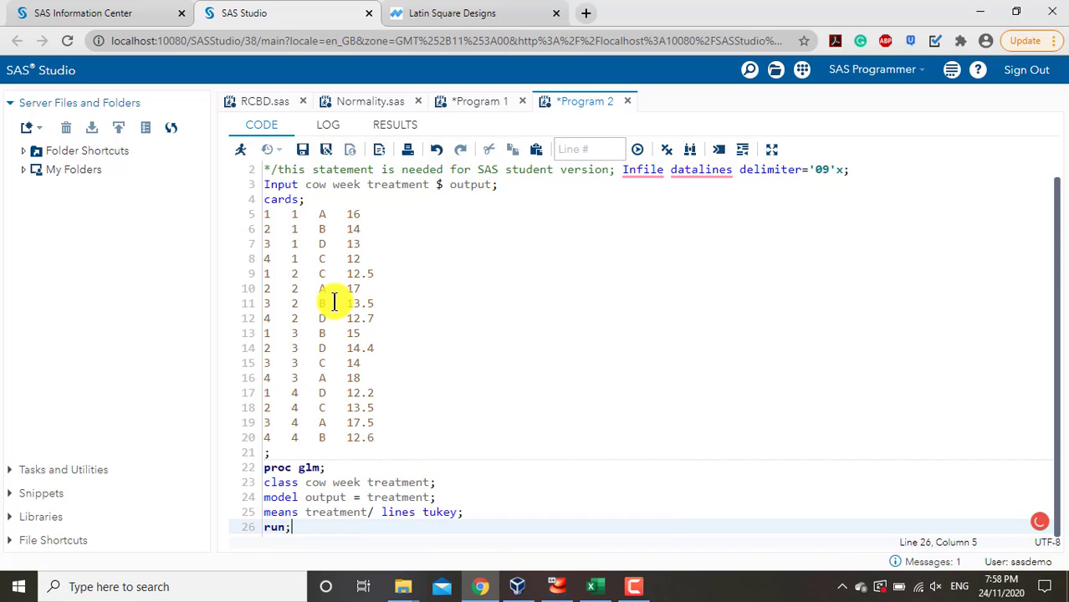
left_click(241, 149)
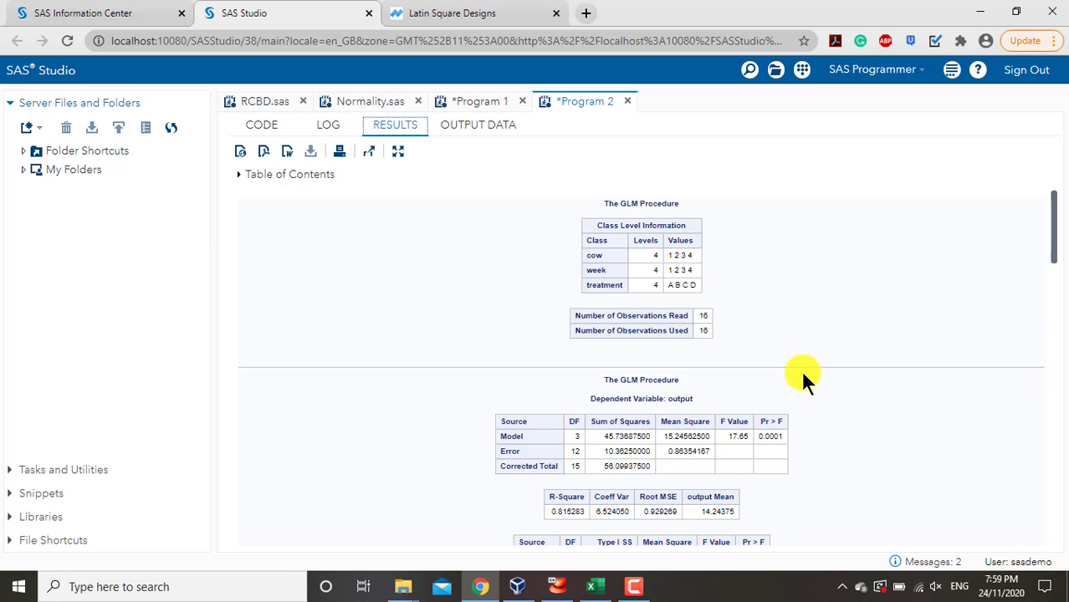
scroll(802, 370, "down", 2)
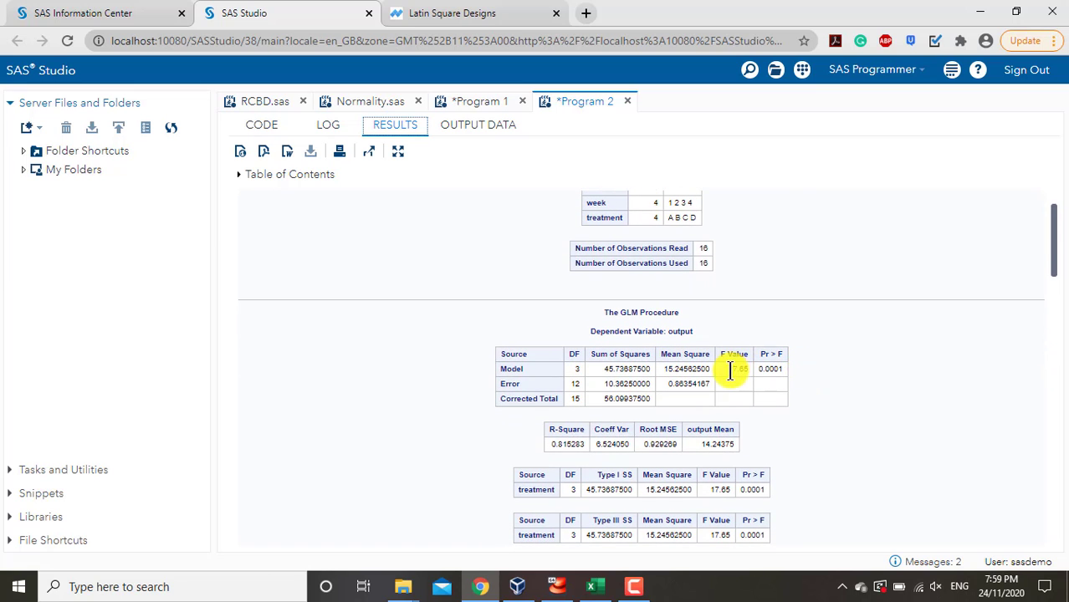
scroll(712, 392, "down", 2)
scroll(712, 387, "down", 1)
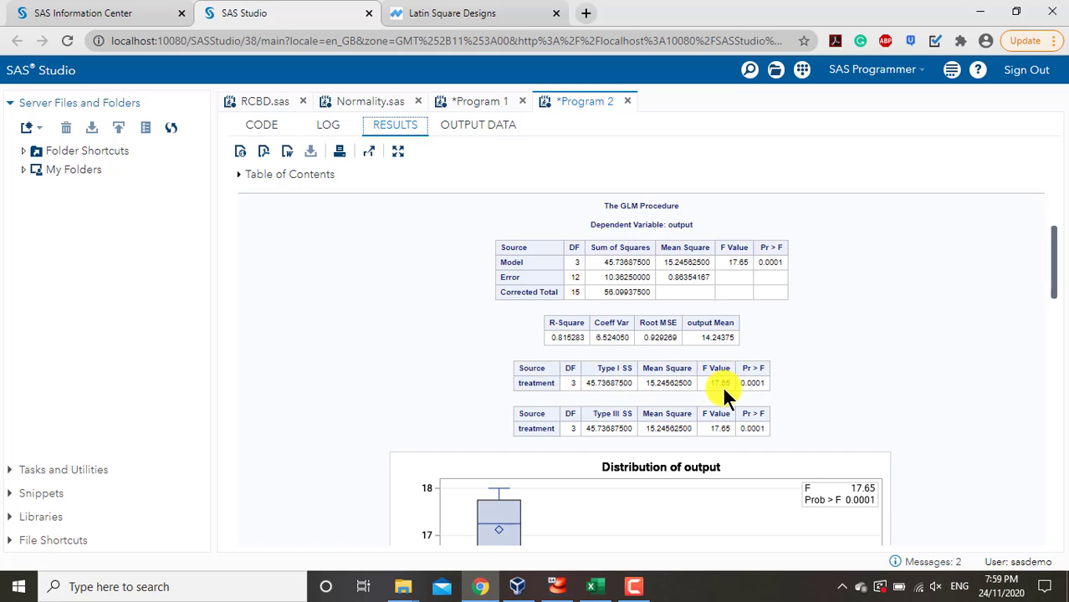
scroll(725, 391, "up", 3)
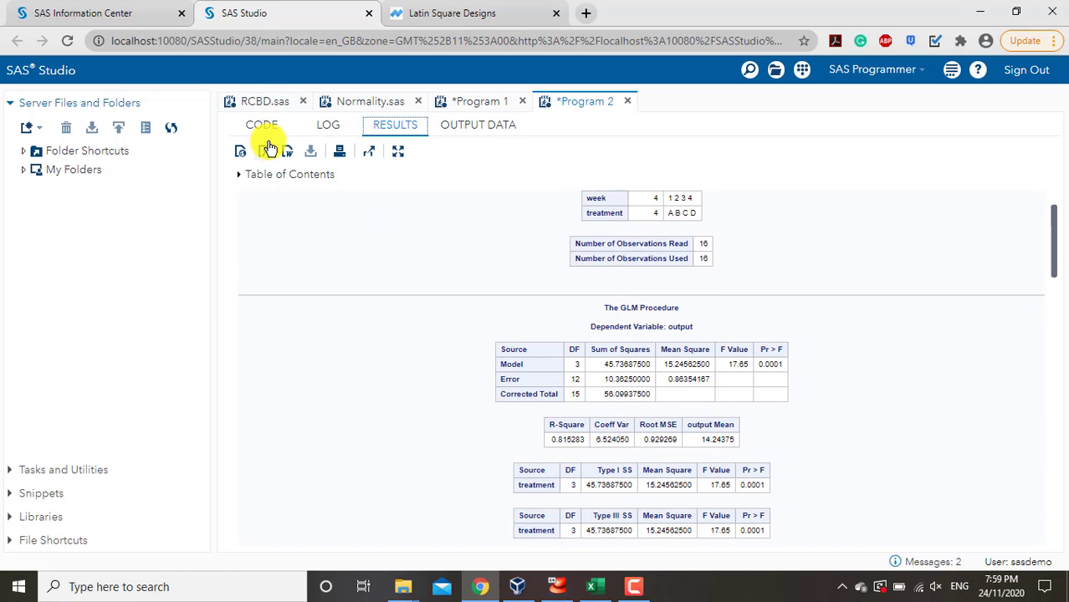
- Return to the code and extend the model statement on line 24 to "model output = treatment cow week;"
left_click(262, 125)
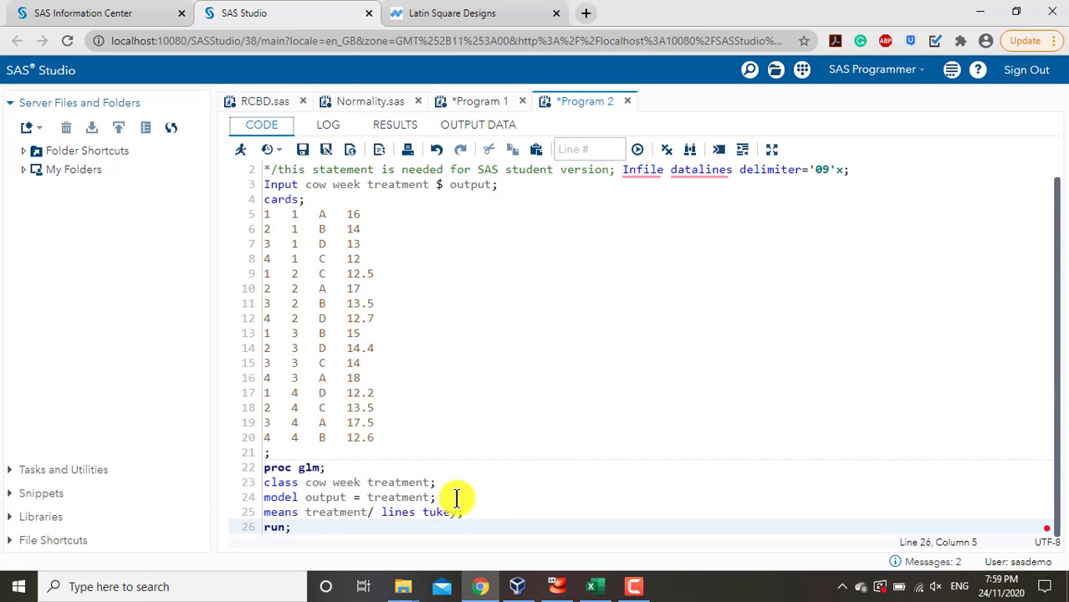
left_click(430, 498)
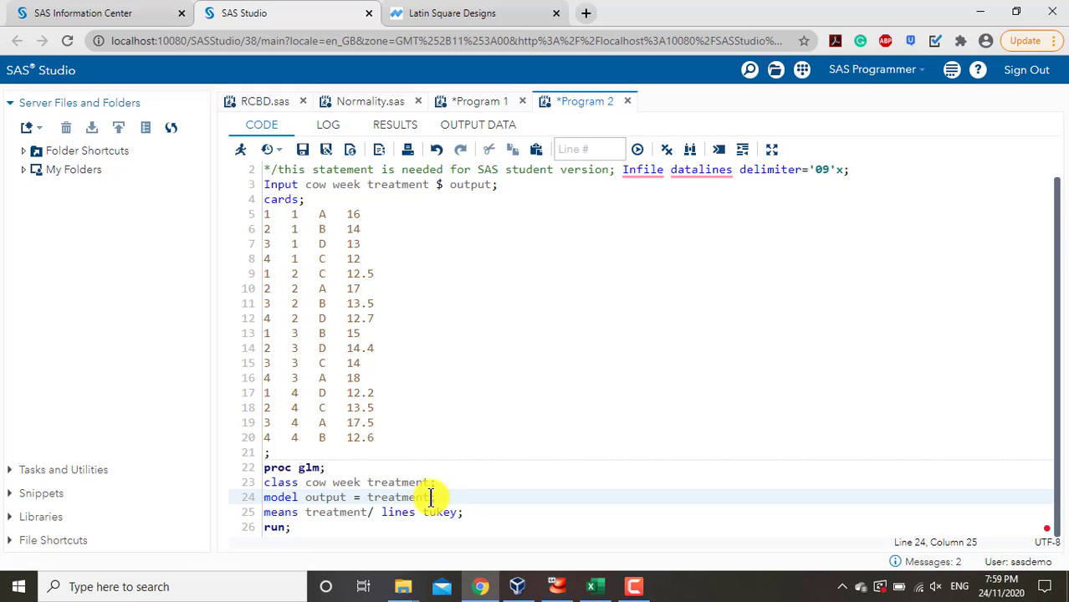
type(";")
key("Left")
type("cow week")
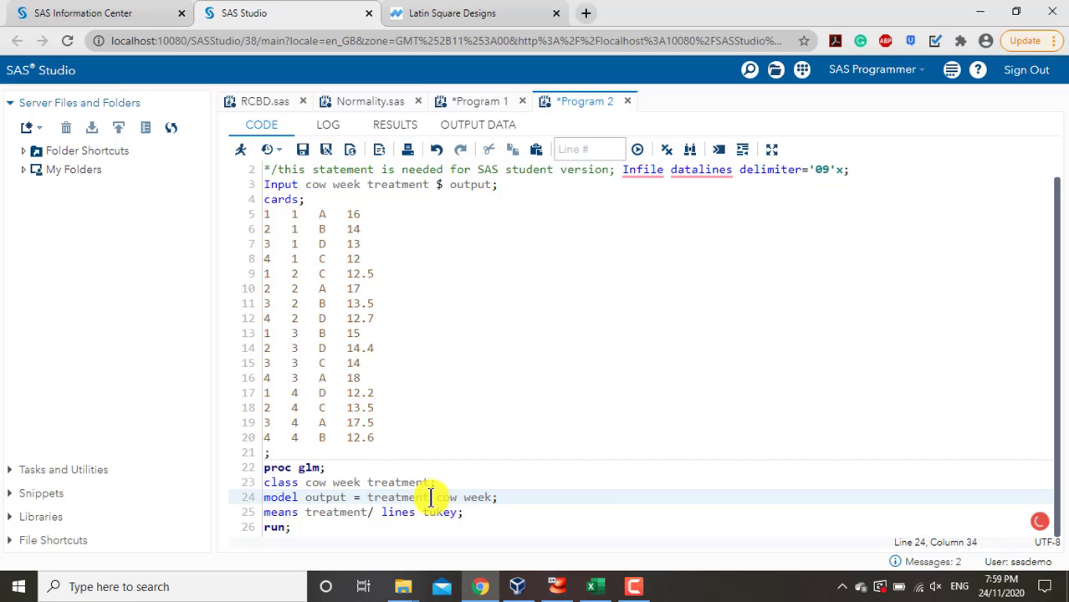
- Run the revised program and review the GLM ANOVA tables for the treatment, cow and week effects on output
left_click(359, 526)
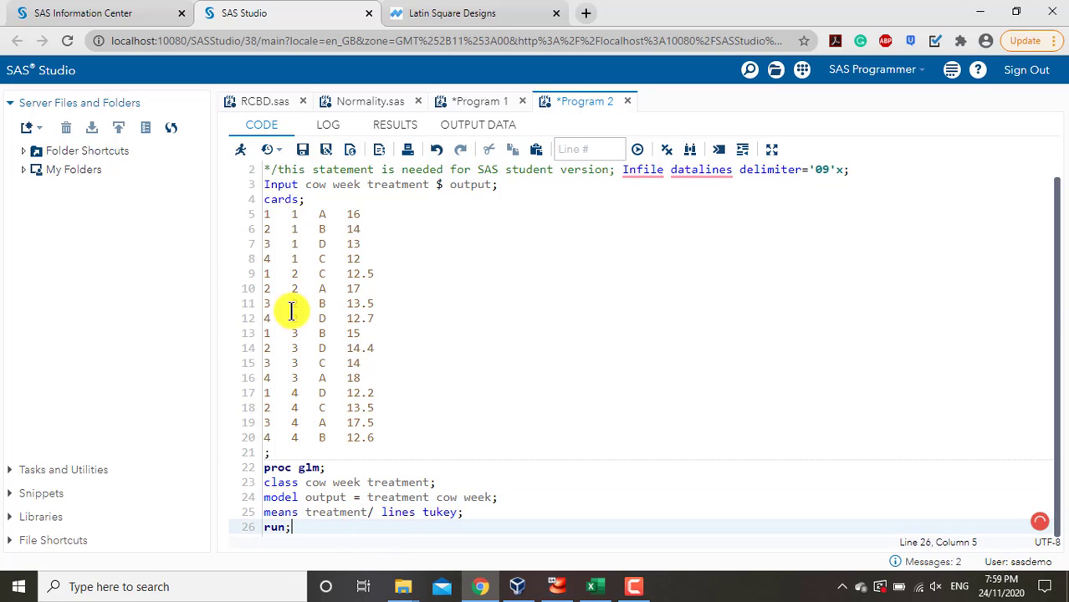
left_click(241, 149)
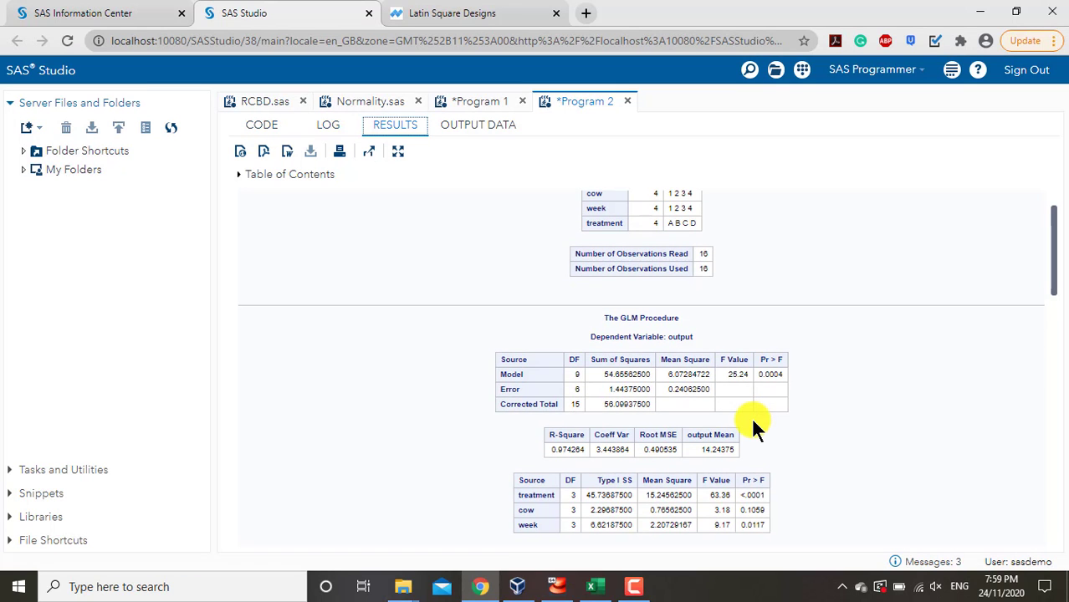
scroll(751, 417, "down", 1)
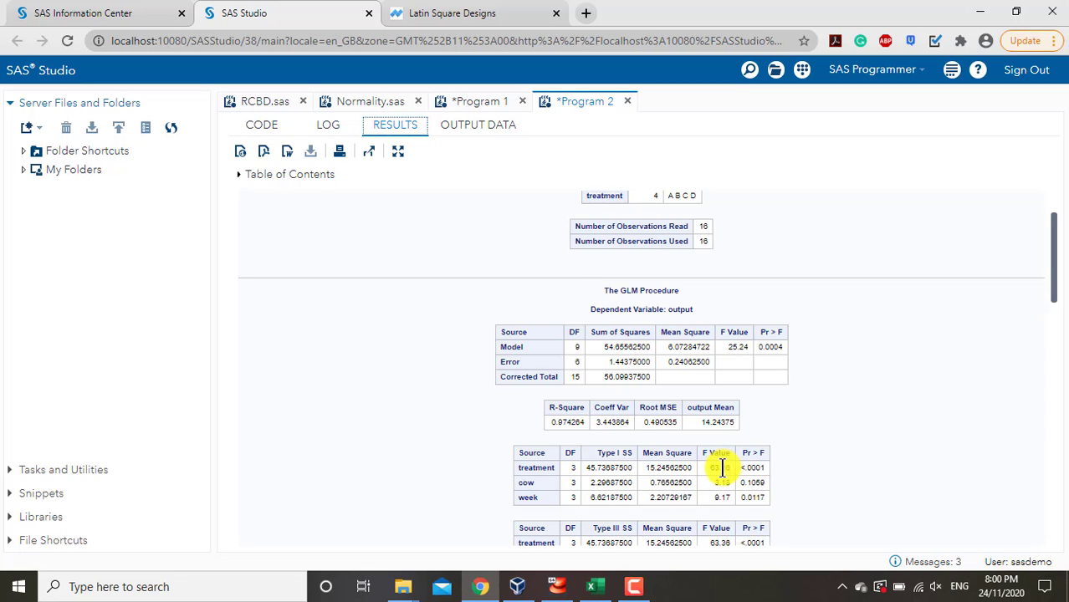
scroll(720, 468, "down", 1)
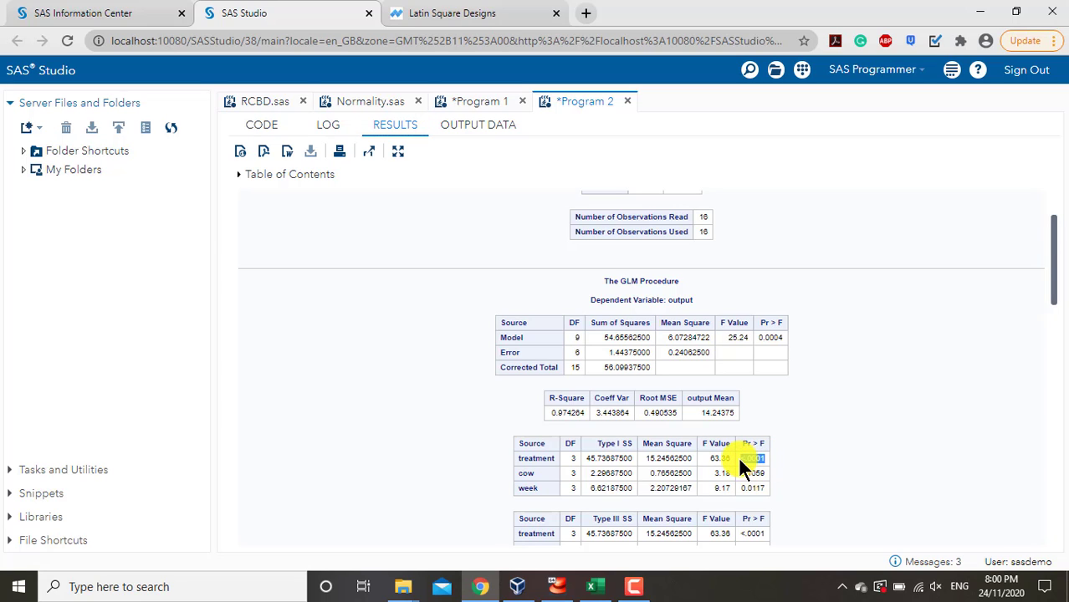
- Examine the box plot of output by treatment and the Tukey grouping of the treatment means
scroll(831, 485, "down", 3)
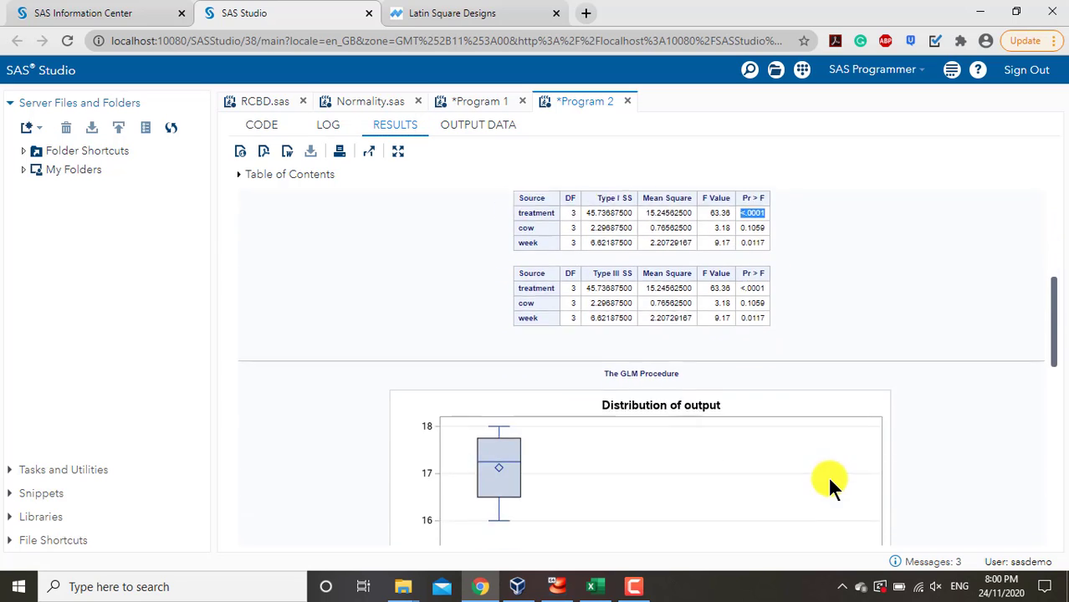
scroll(831, 486, "down", 2)
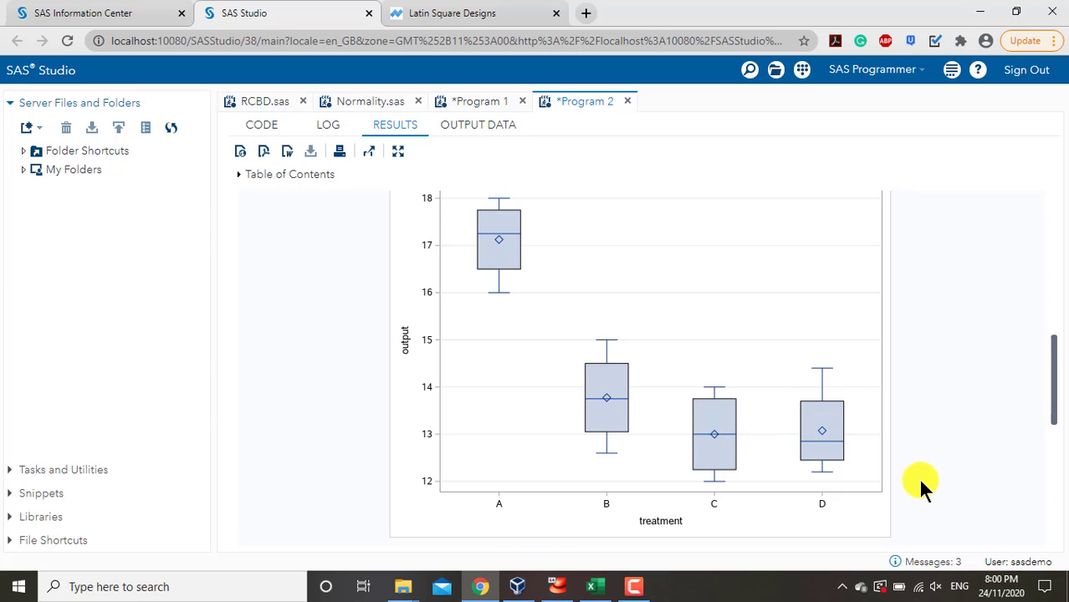
scroll(925, 485, "down", 3)
scroll(920, 477, "down", 3)
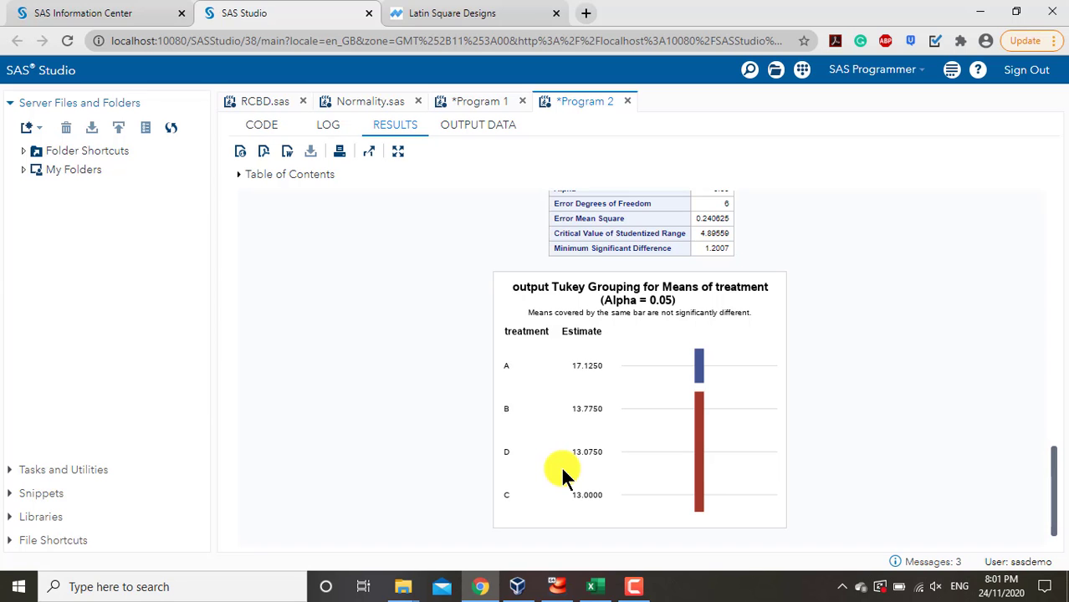
scroll(561, 473, "up", 5)
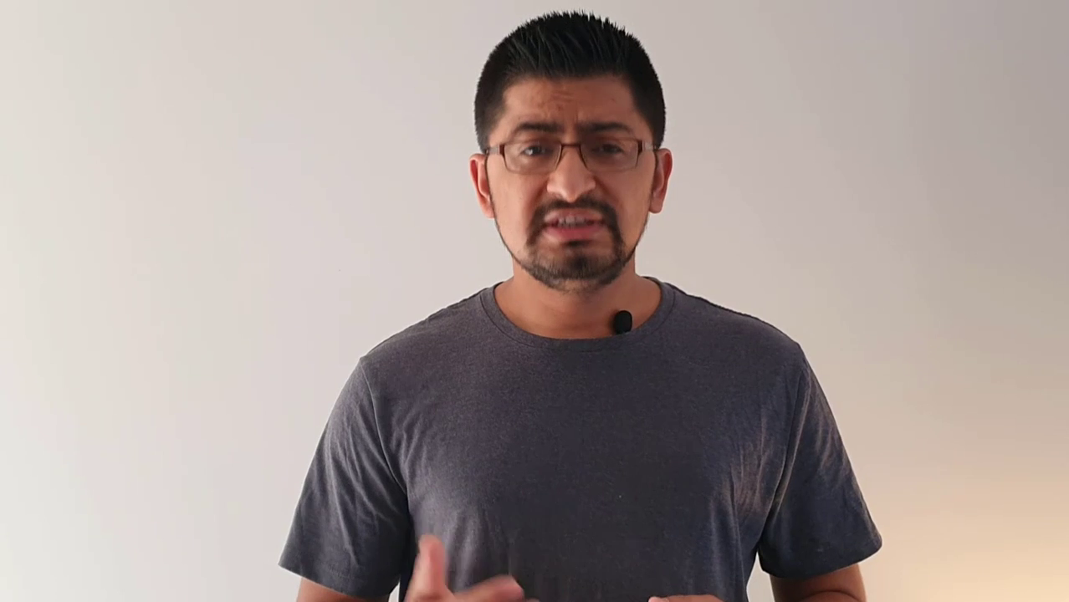